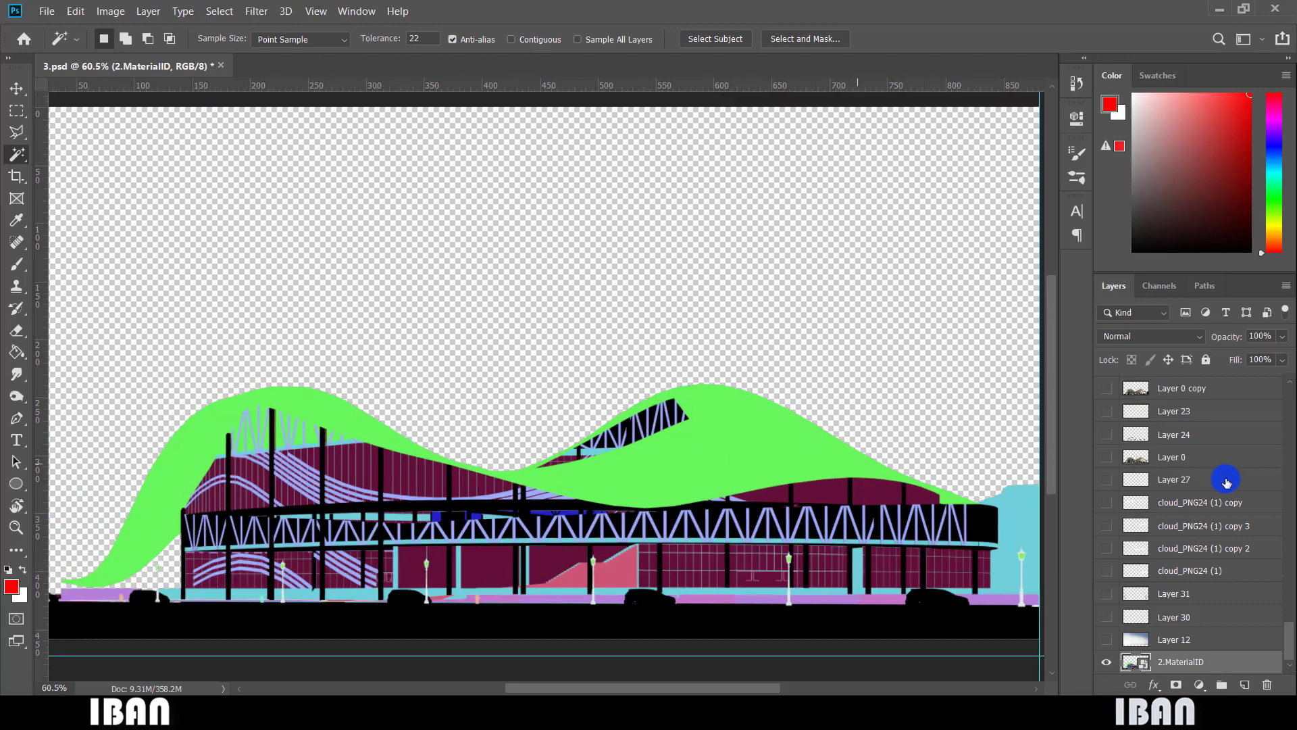
Compare the building render in Layer 0 with the 2.MaterialID colour map by alternately showing and hiding Layer 0.
click(1106, 457)
click(1110, 456)
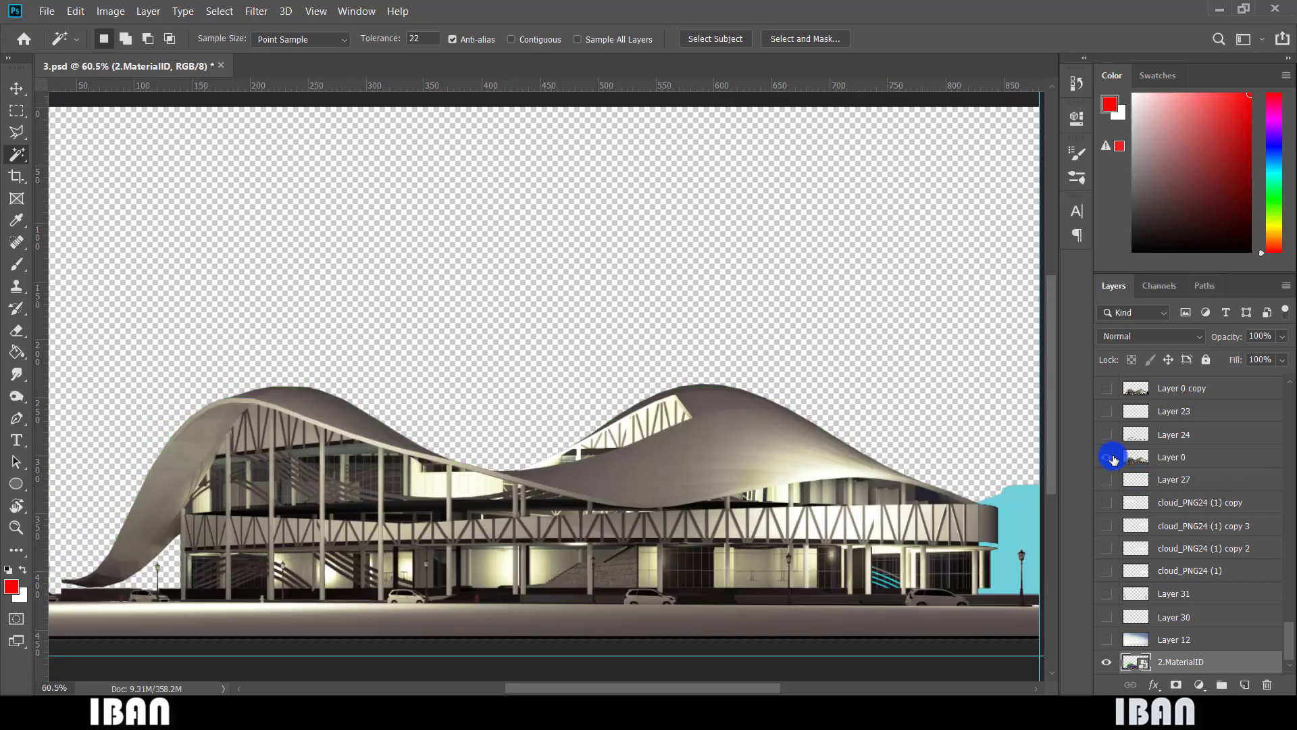
scroll(670, 479, up, 2)
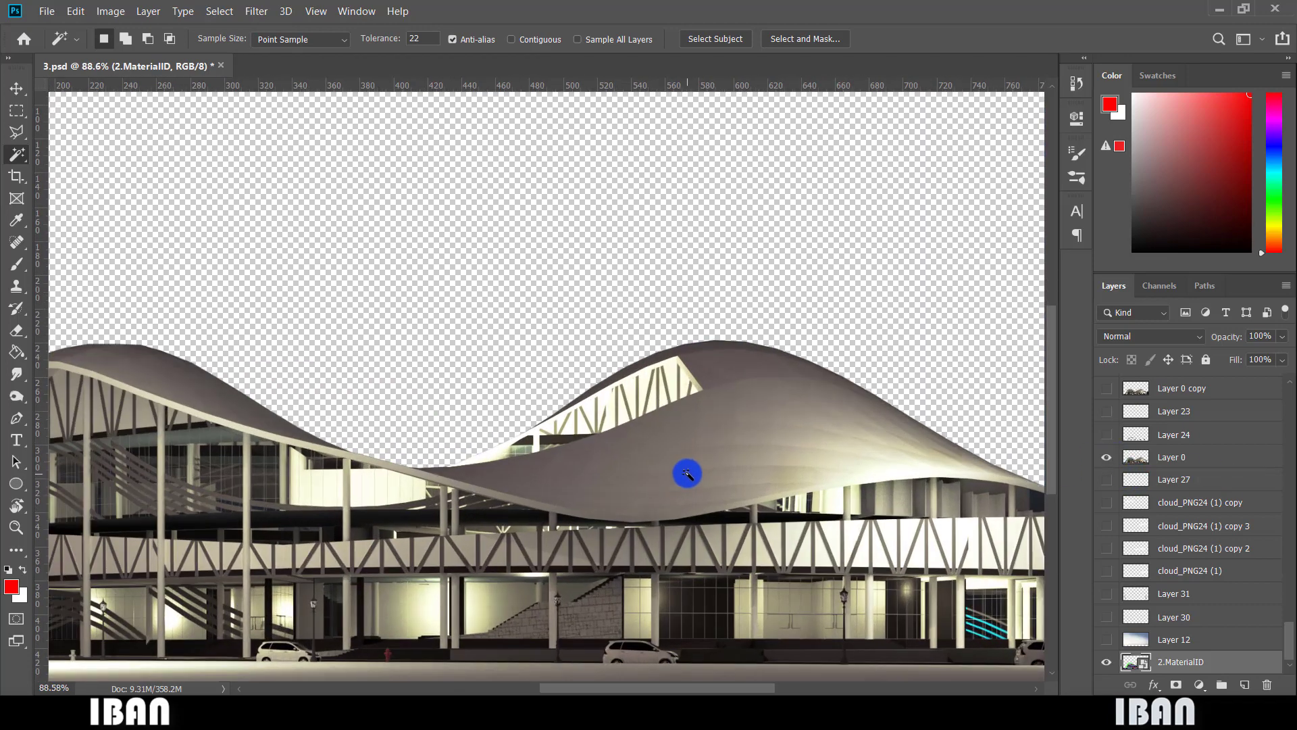
scroll(687, 473, down, 2)
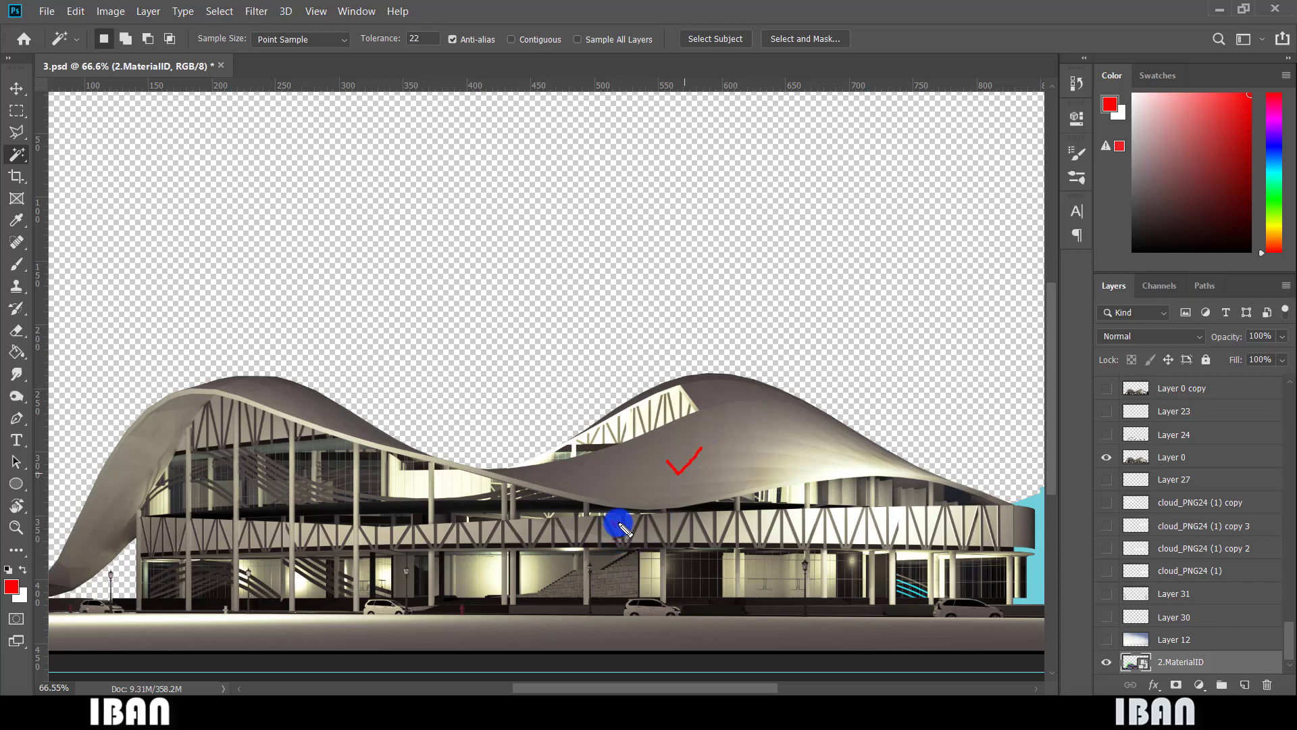
drag(737, 570, 746, 565)
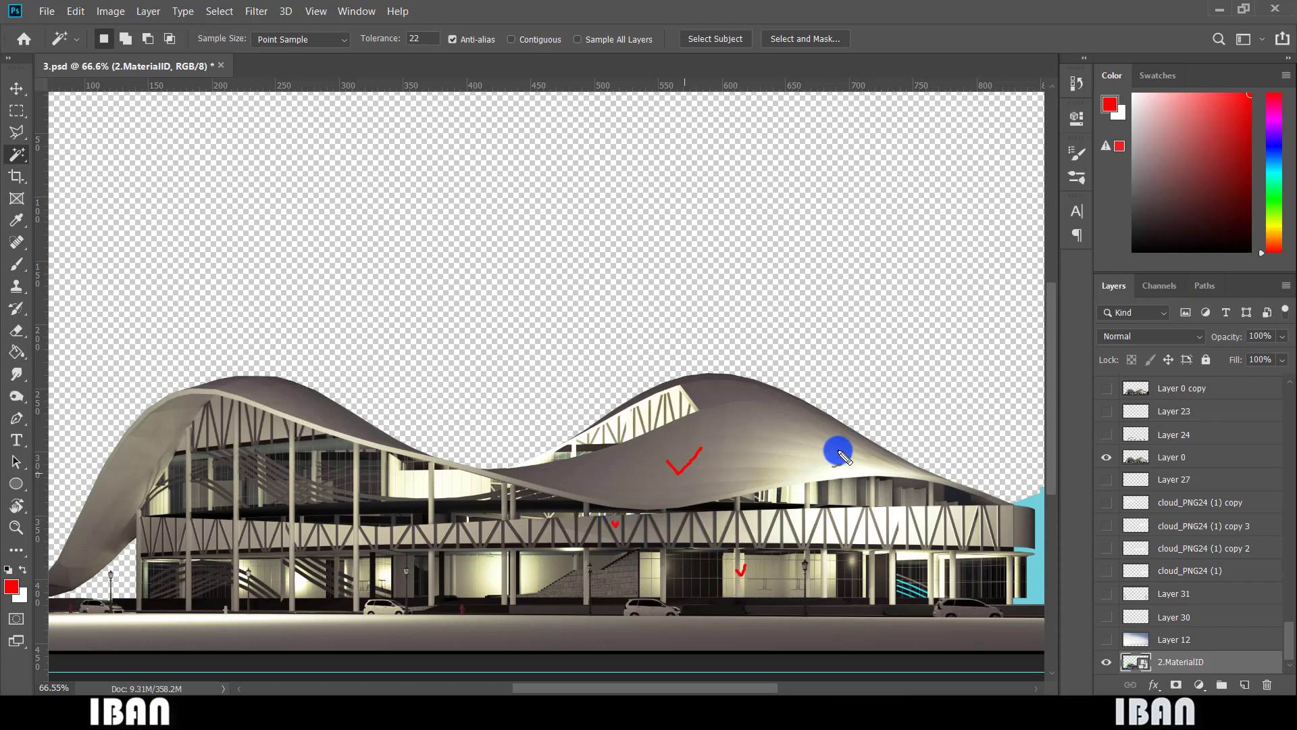
click(1108, 460)
scroll(676, 473, up, 3)
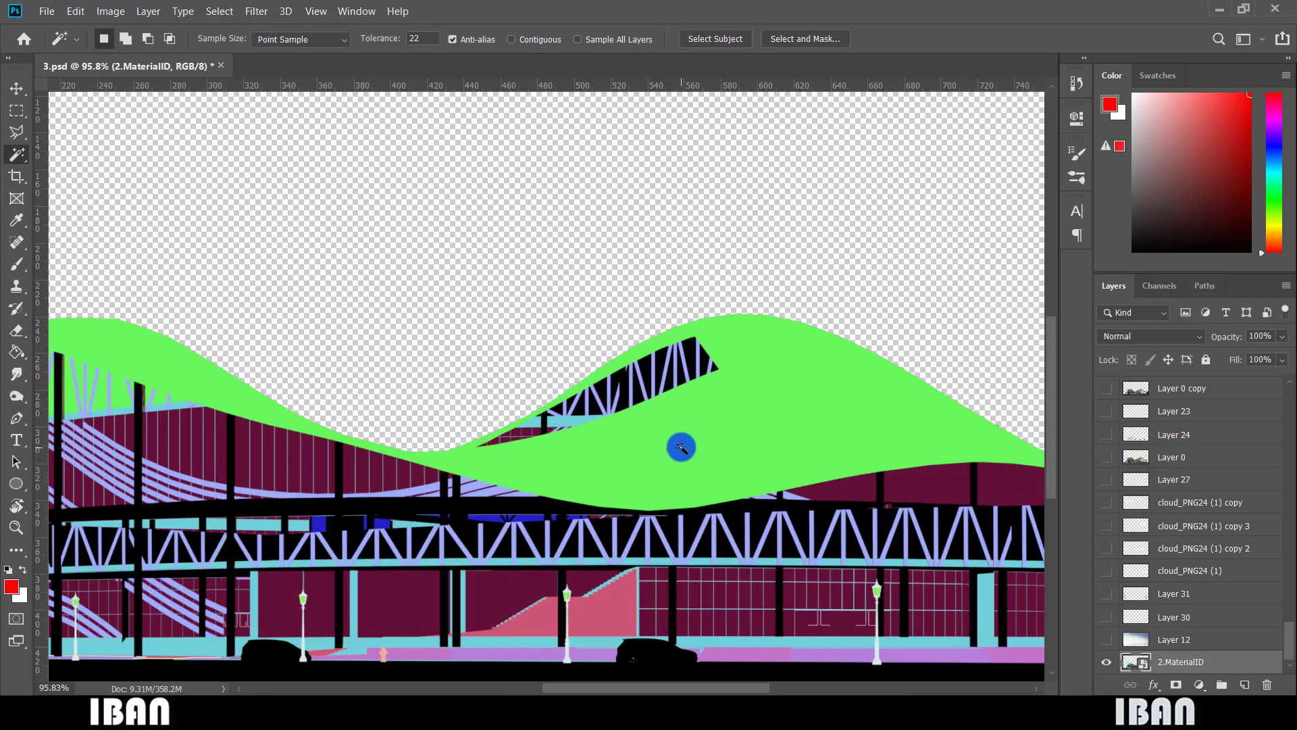
scroll(681, 448, down, 2)
click(1108, 460)
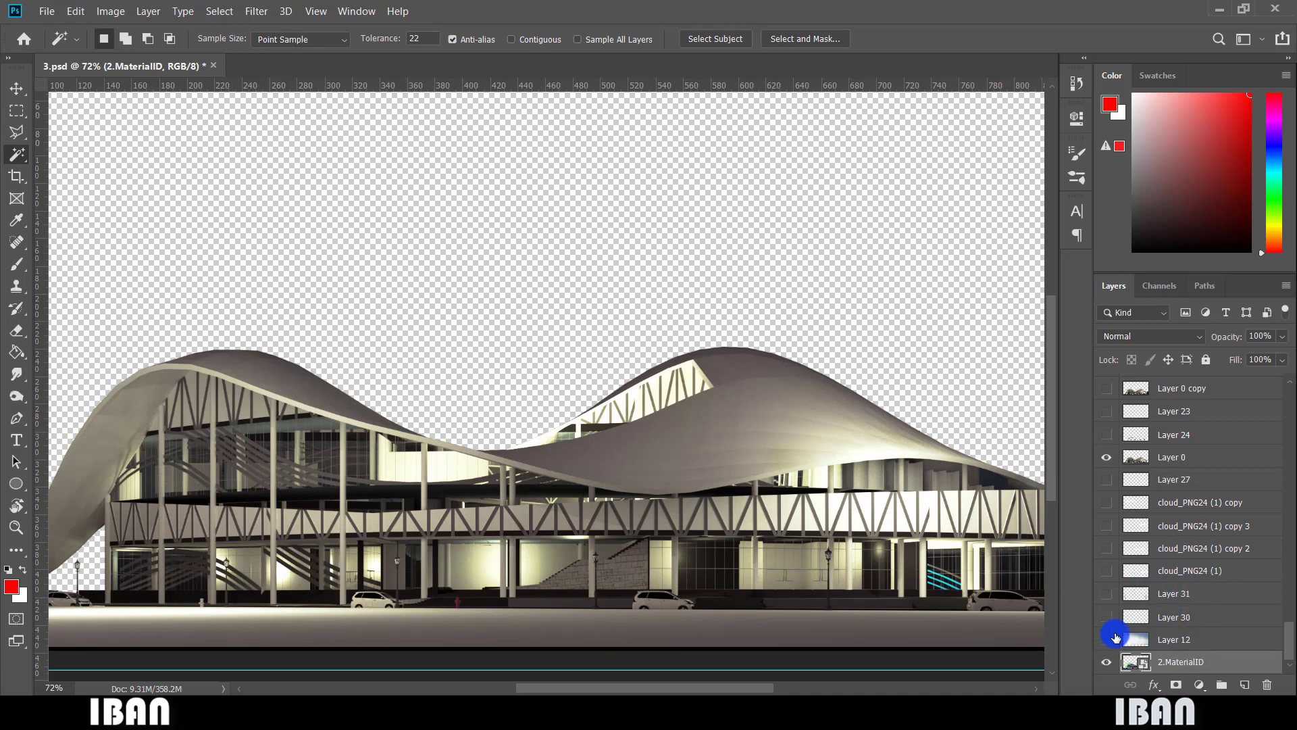
click(1108, 457)
scroll(719, 481, up, 2)
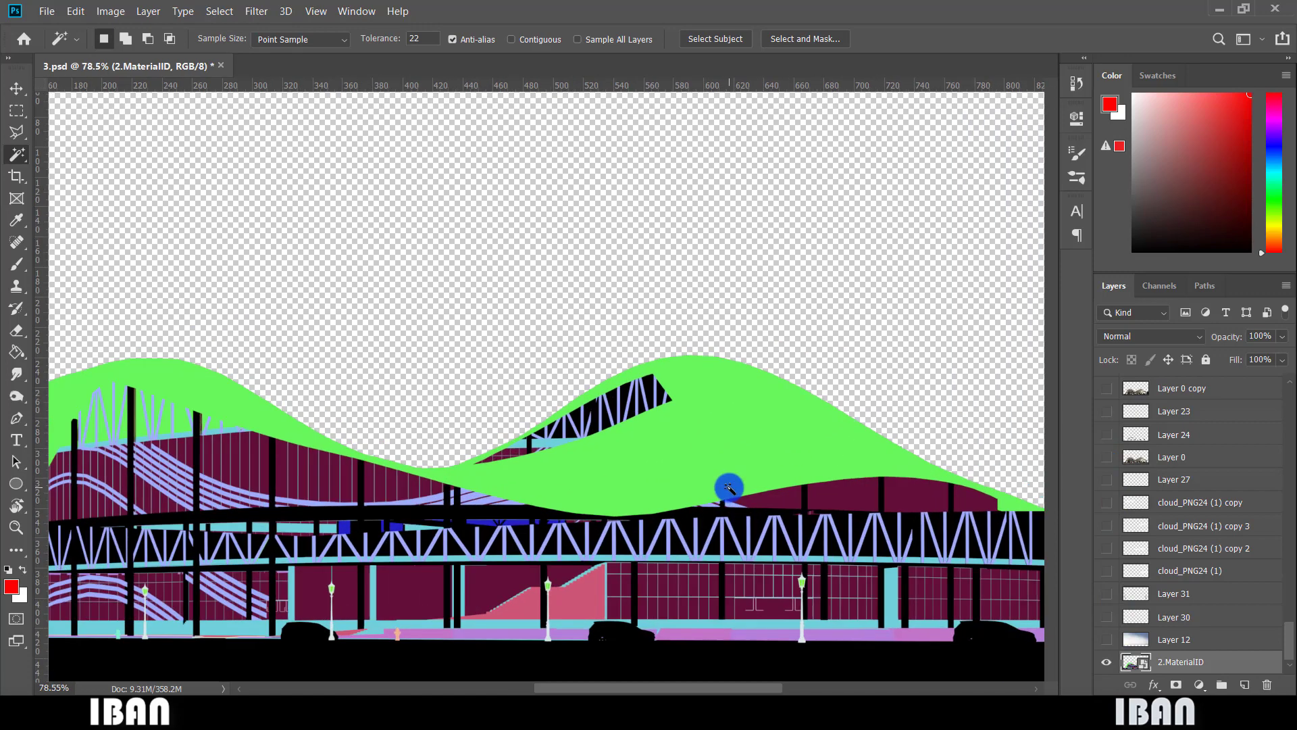
Try selecting every black area of the material map with the Magic Wand at tolerance 22 and Contiguous off, clearing the selection after each try.
scroll(747, 498, up, 9)
click(750, 492)
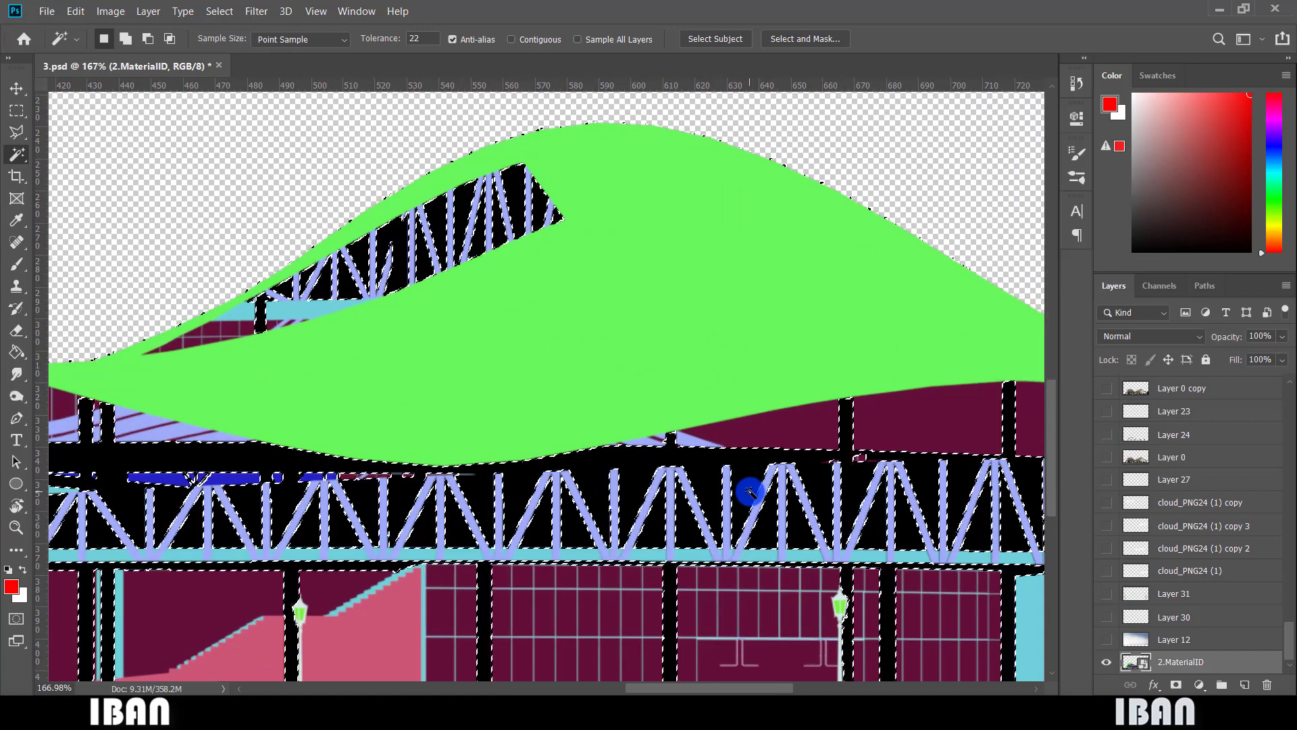
scroll(749, 493, up, 4)
key(ctrl+d)
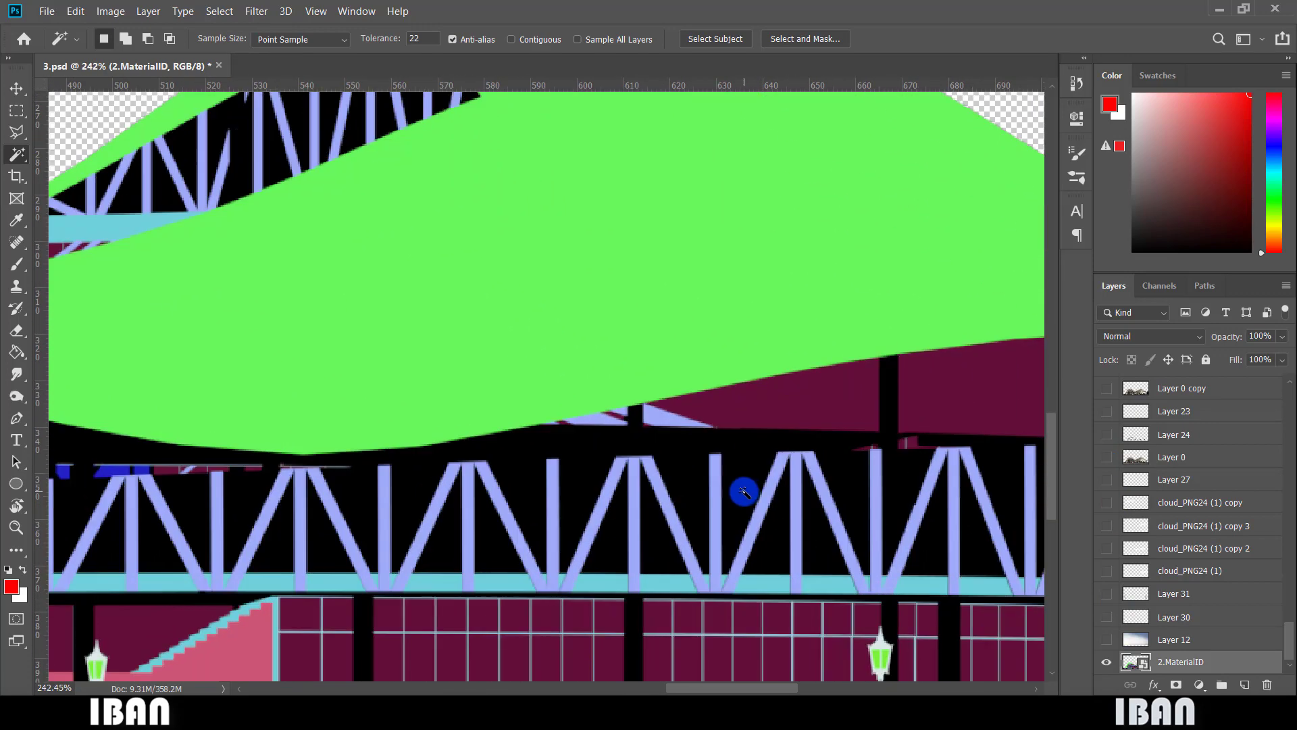
click(744, 492)
scroll(743, 492, down, 6)
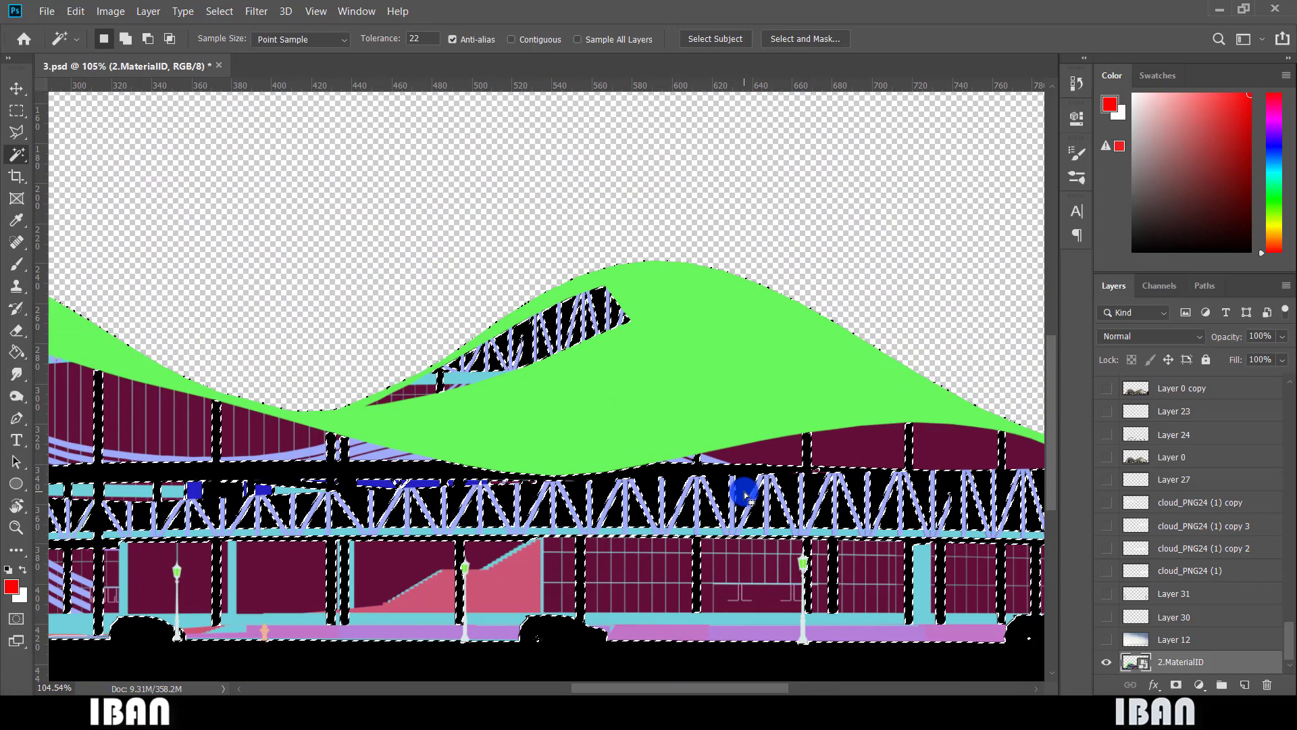
scroll(746, 497, up, 3)
scroll(744, 494, up, 4)
key(ctrl+d)
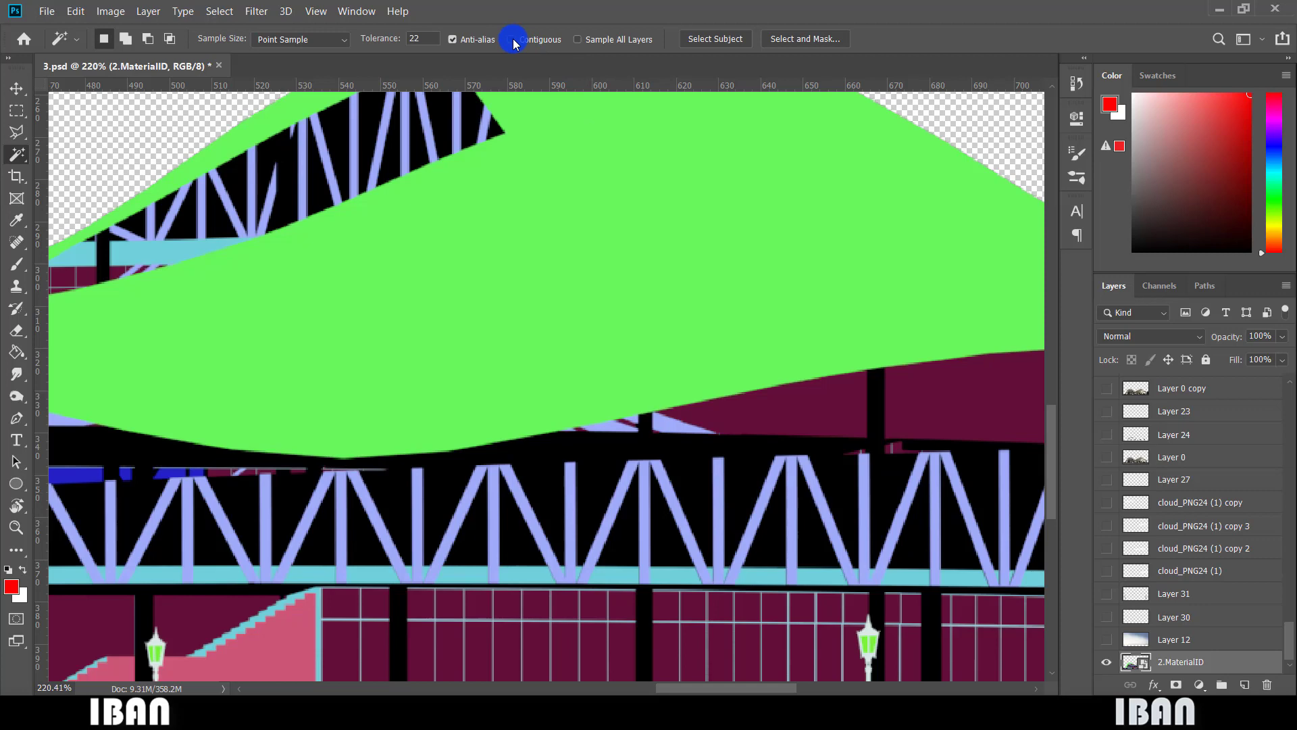
Turn on Contiguous for the Magic Wand and try selecting only the connected black area around the truss, clearing the selection at the end.
mouse_move(528, 32)
mouse_down()
mouse_move(478, 29)
mouse_move(522, 68)
mouse_move(574, 35)
mouse_move(525, 17)
mouse_up()
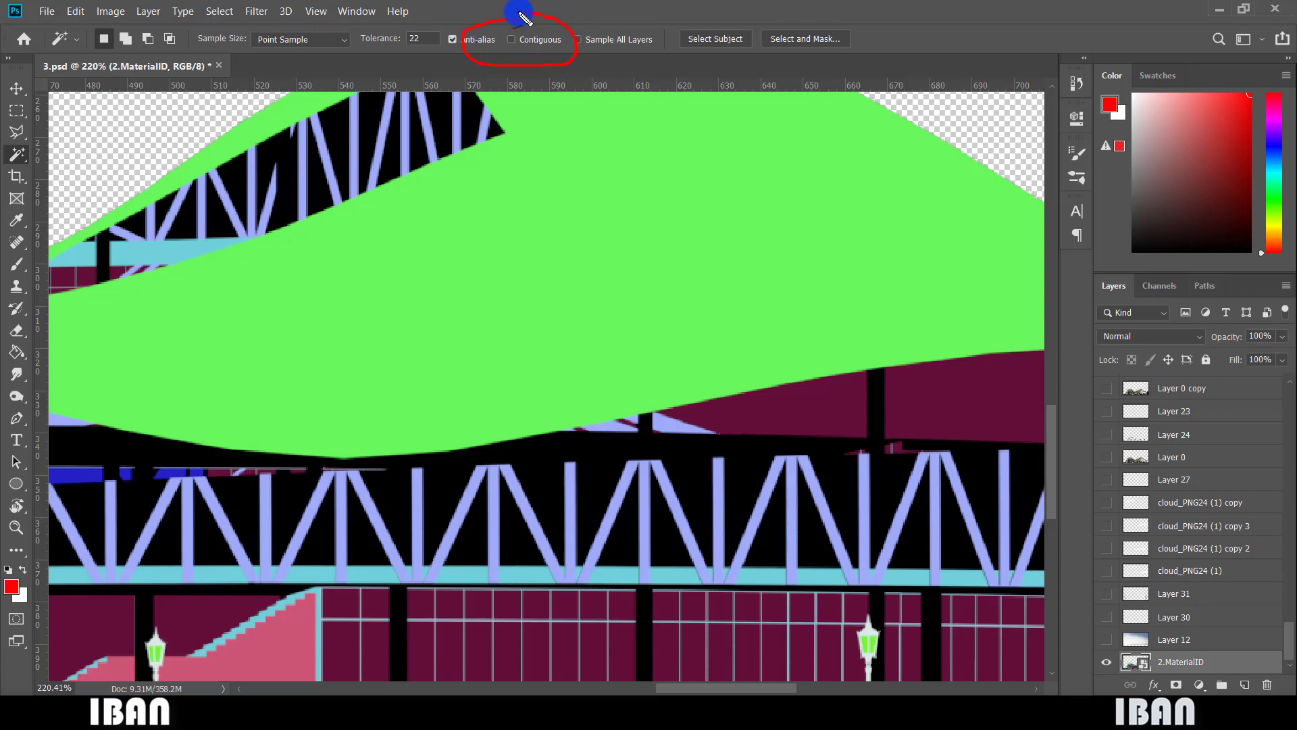
click(510, 40)
scroll(644, 342, down, 4)
scroll(777, 449, up, 4)
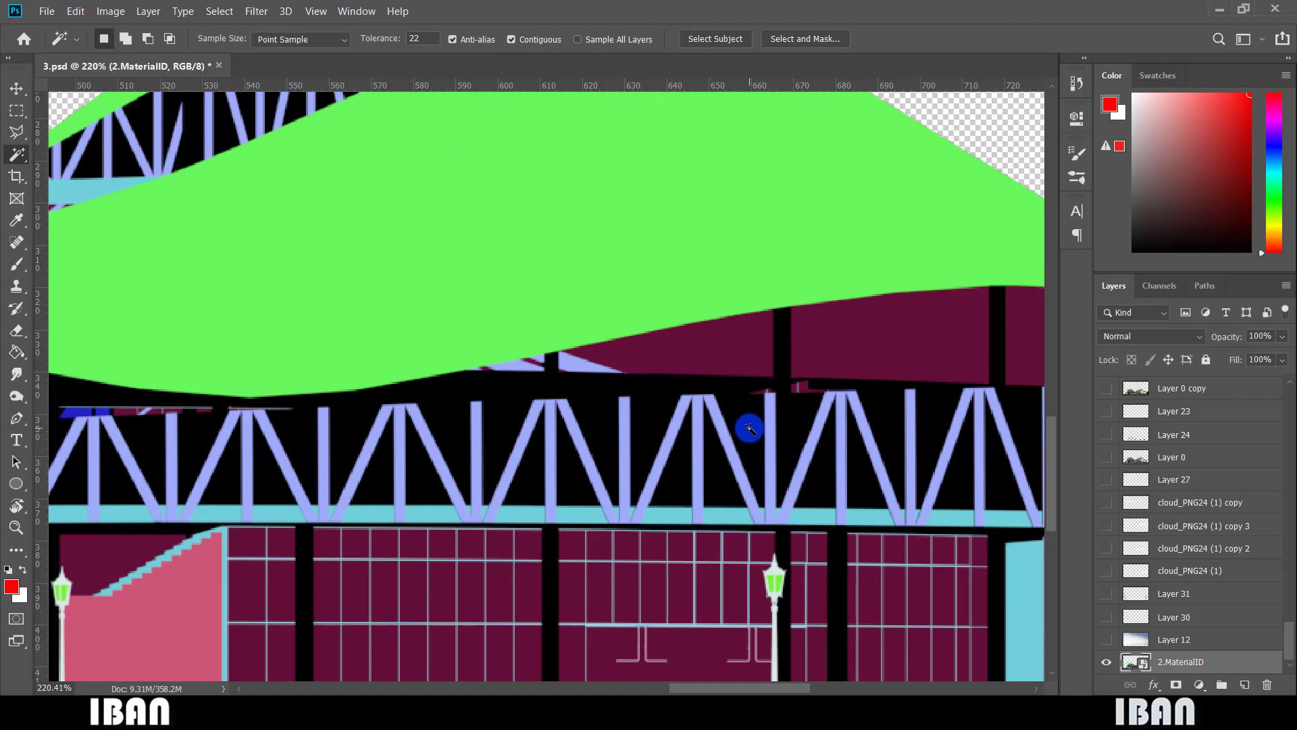
click(749, 428)
scroll(724, 386, down, 2)
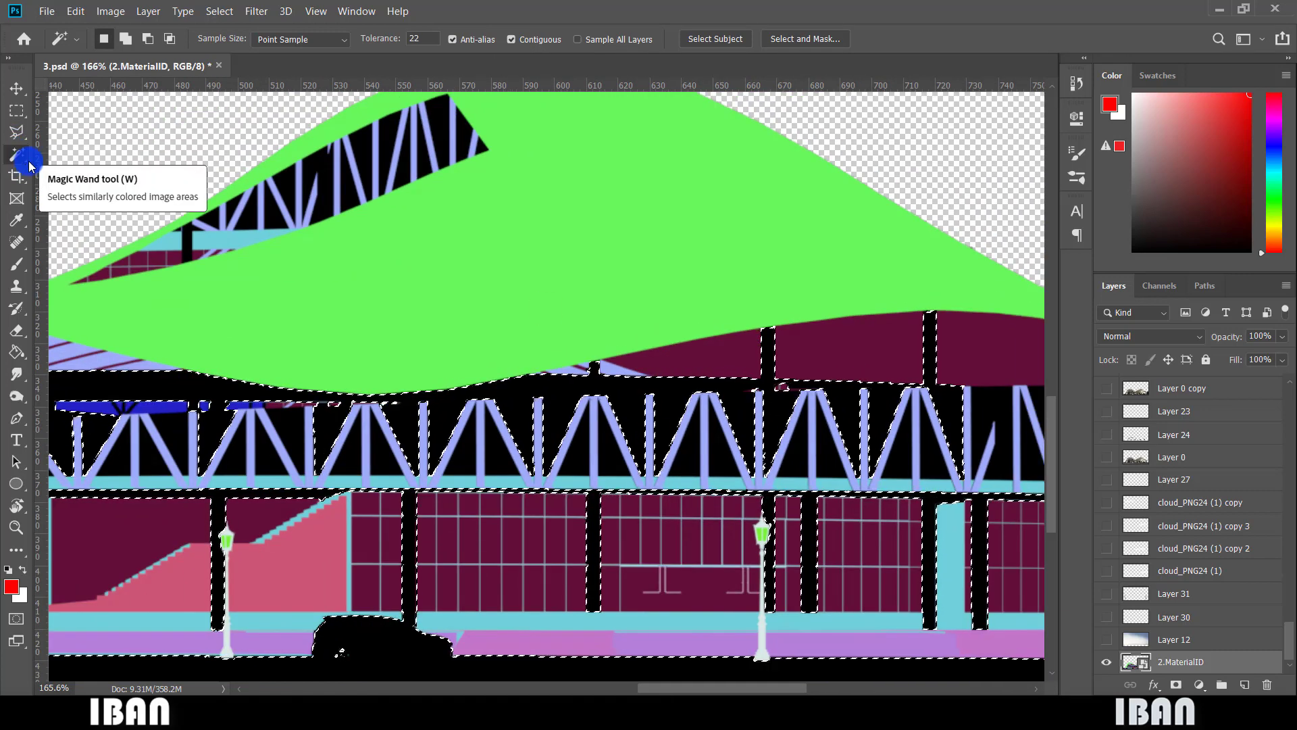
key(ctrl+d)
scroll(805, 464, up, 2)
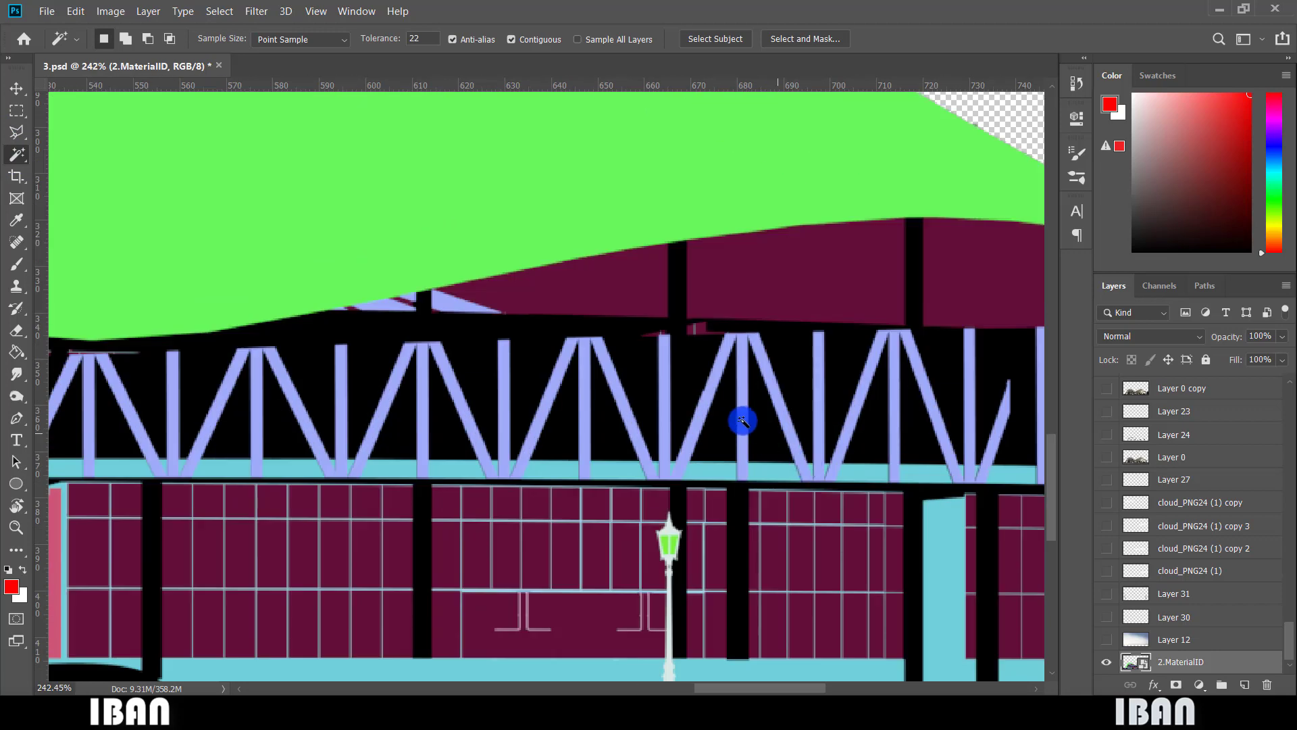
Try selecting just two neighbouring black triangles between the purple truss bars as one combined selection, and clear it.
scroll(730, 427, up, 1)
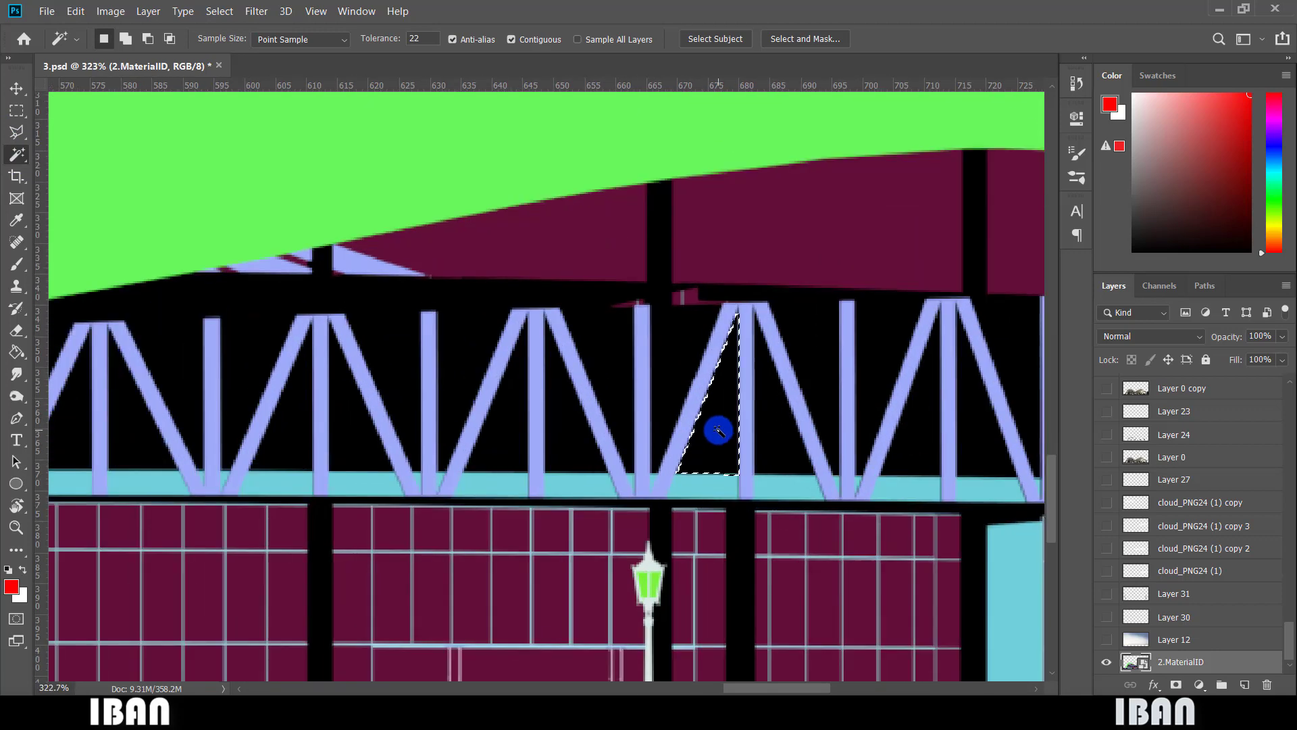
shift+click(761, 414)
scroll(608, 452, down, 1)
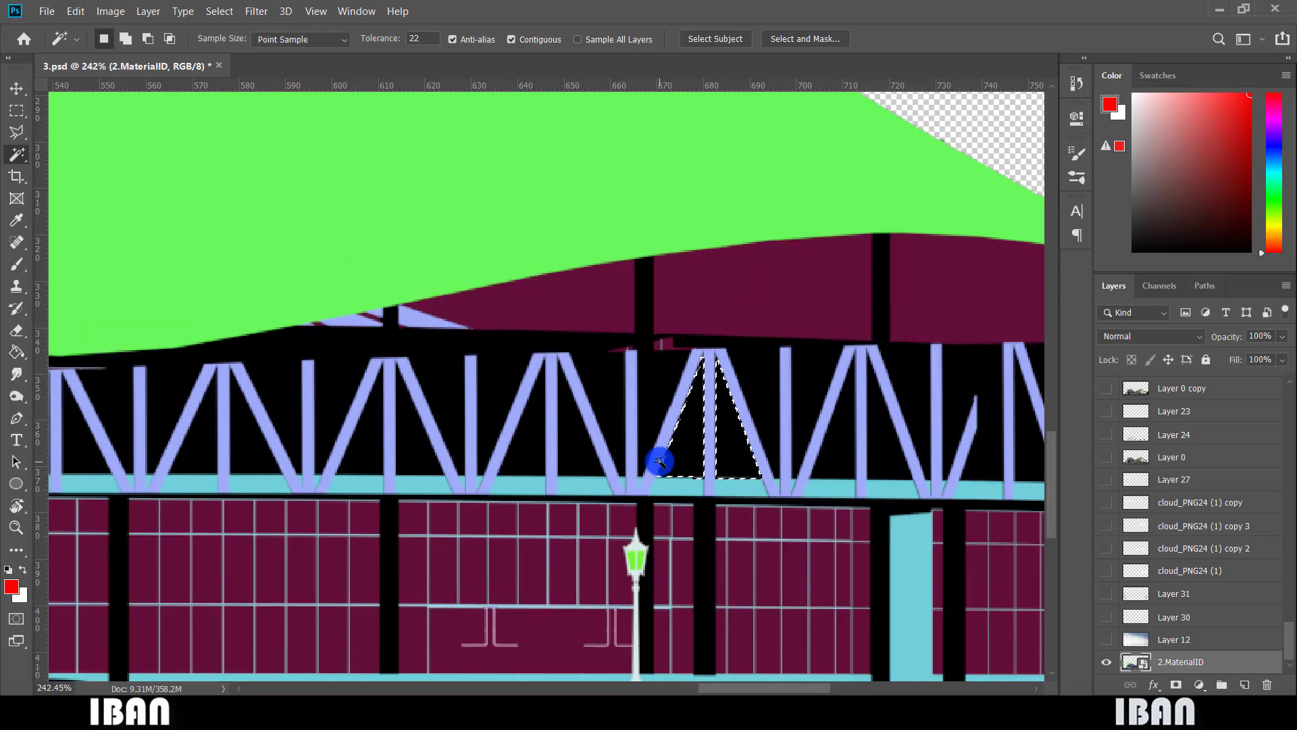
scroll(677, 448, up, 3)
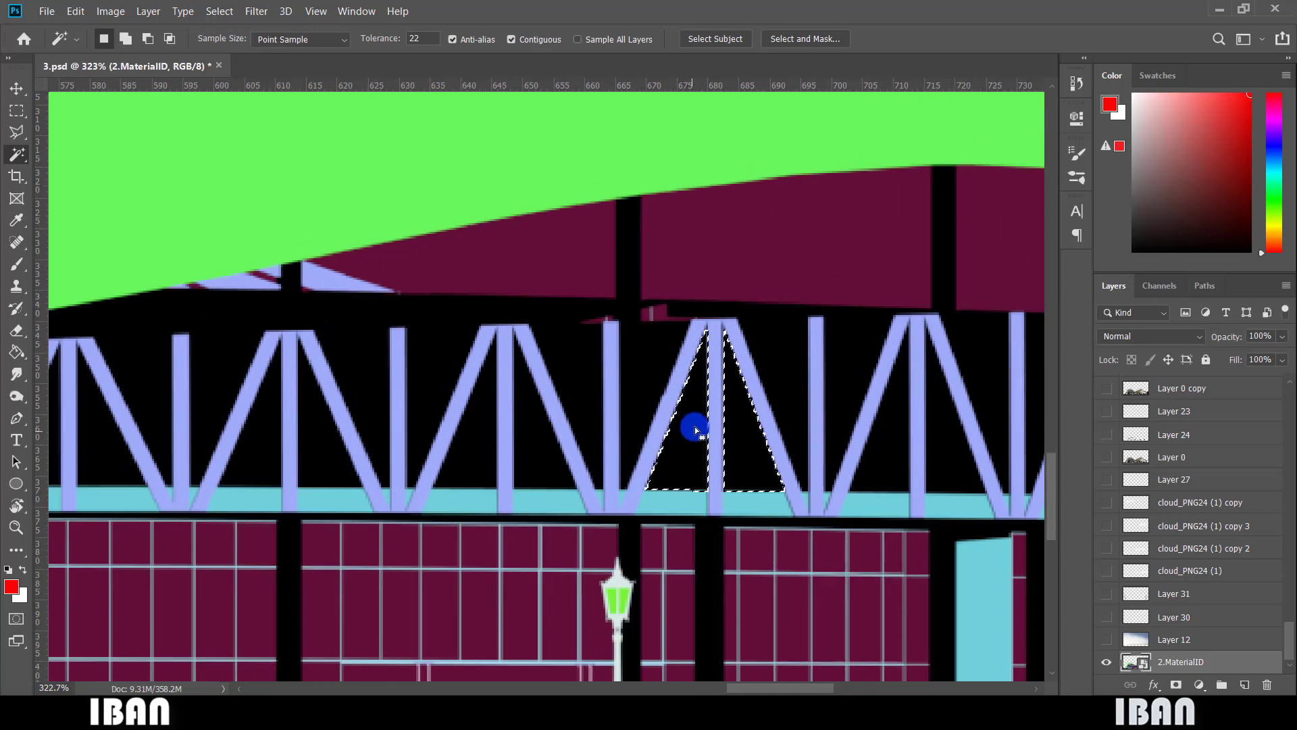
key(ctrl+d)
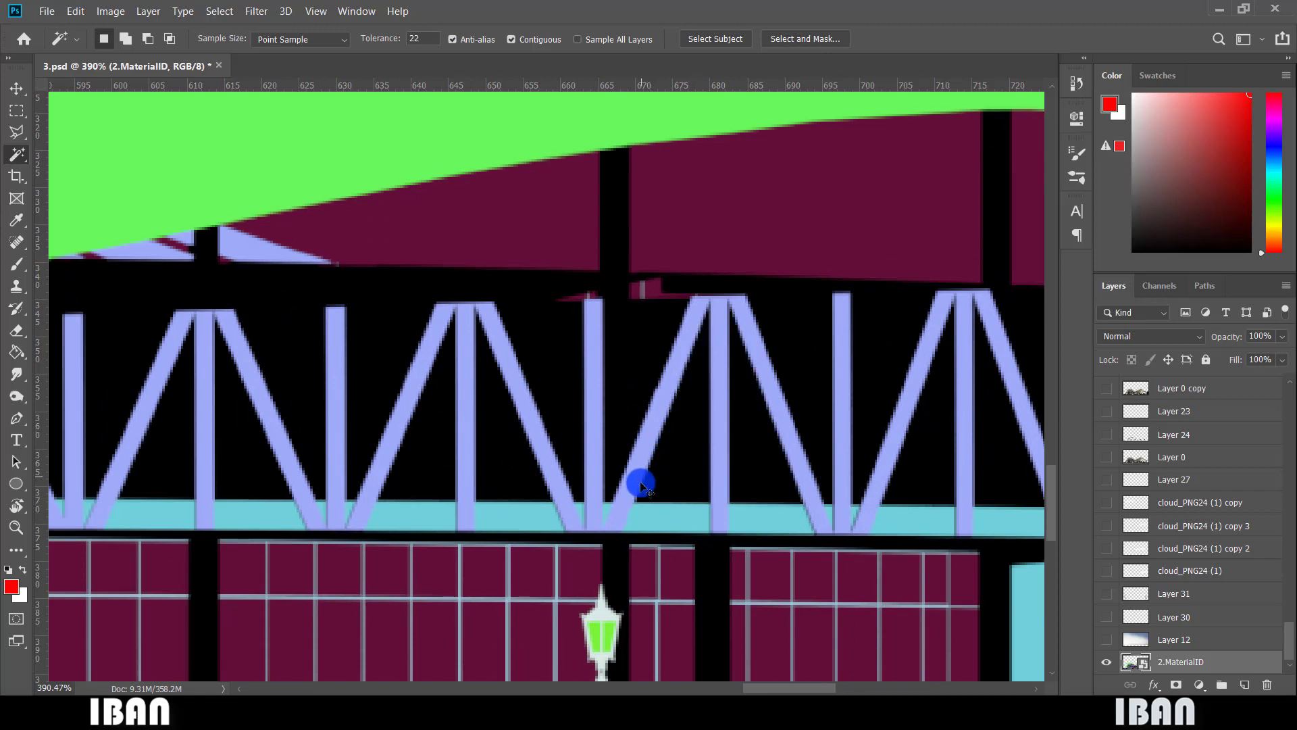
mouse_move(641, 484)
mouse_down()
mouse_move(719, 305)
mouse_move(715, 525)
mouse_move(609, 508)
mouse_move(736, 373)
mouse_move(662, 379)
mouse_up()
drag(668, 506, 667, 519)
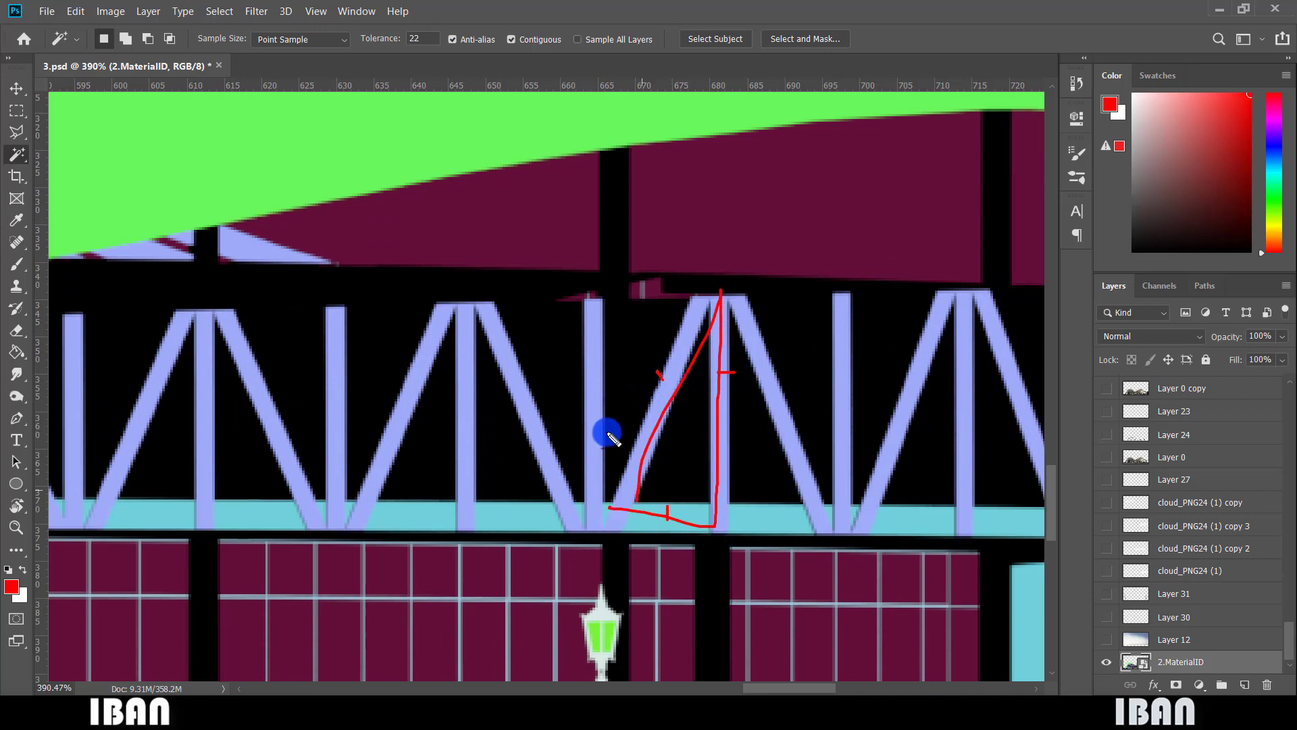
key(Escape)
scroll(607, 428, down, 3)
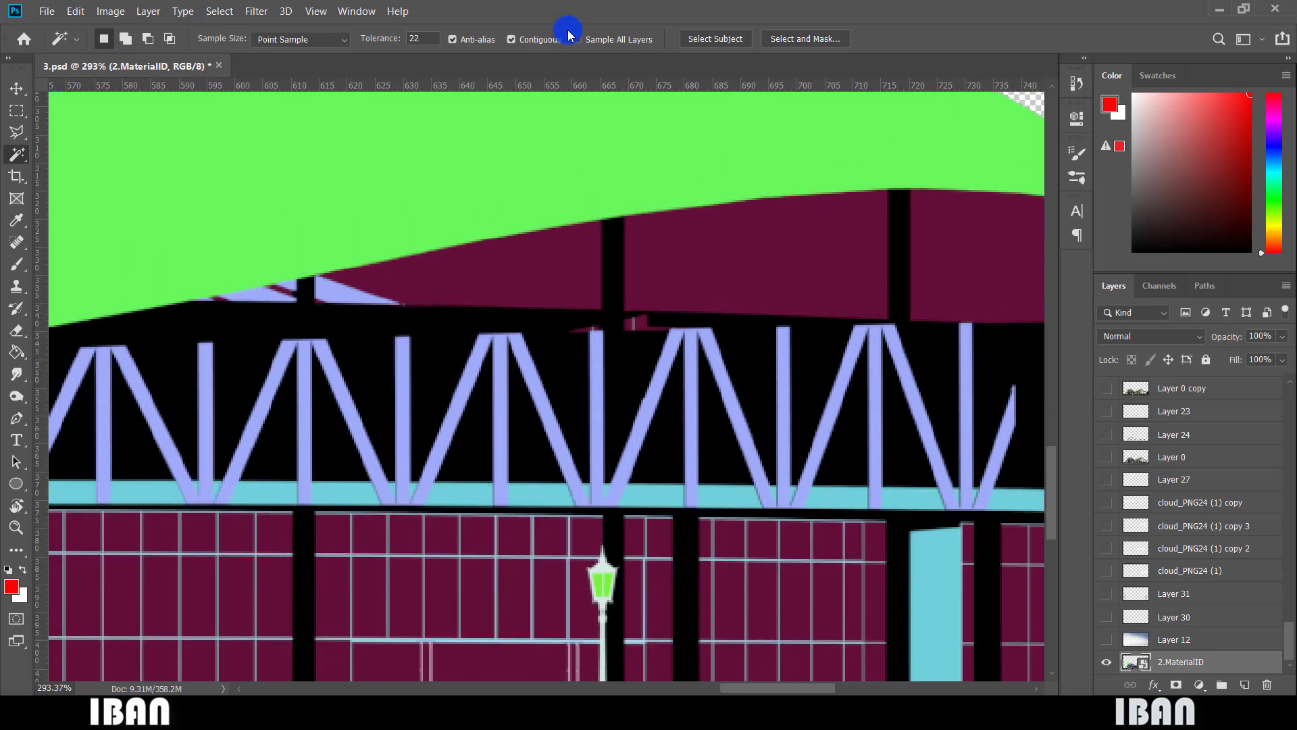
Turn off Contiguous and select all black areas of the 2.MaterialID map with the Magic Wand.
click(512, 40)
scroll(724, 404, down, 2)
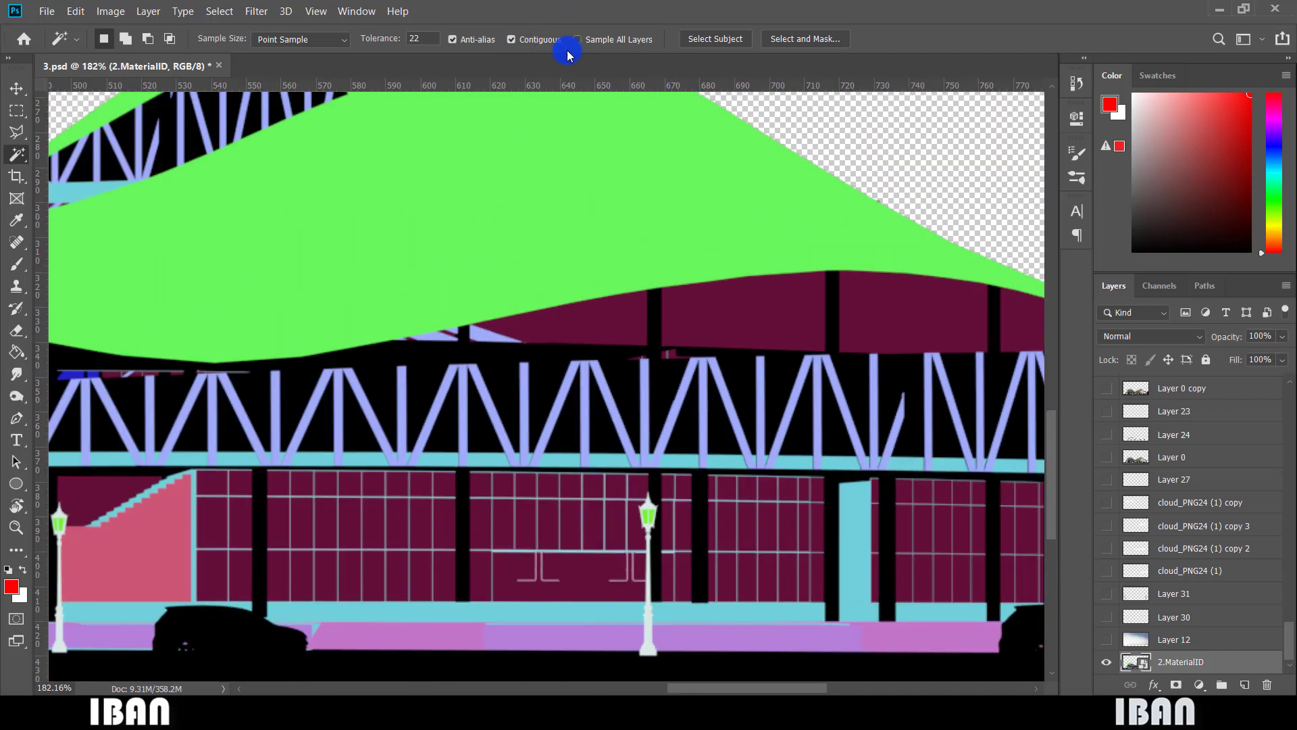
click(745, 387)
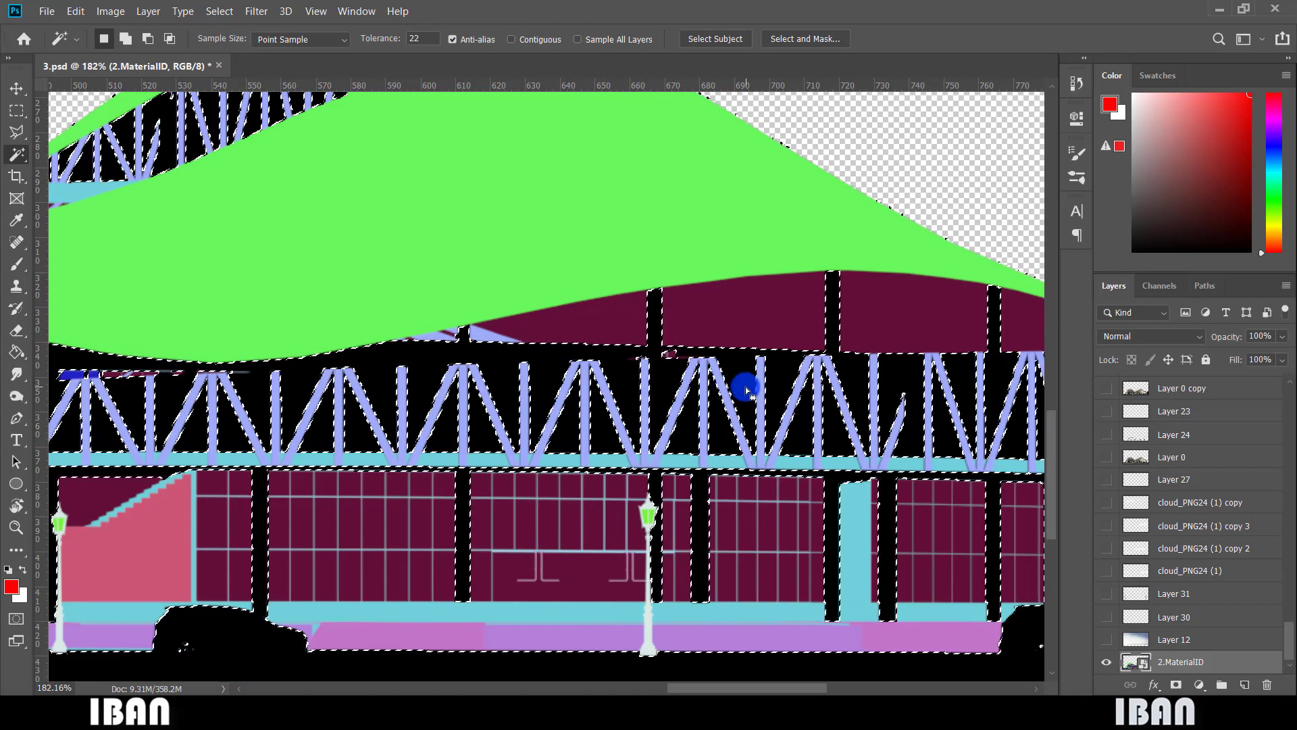
Show Layer 0 and copy its selected areas to a new layer.
click(1220, 460)
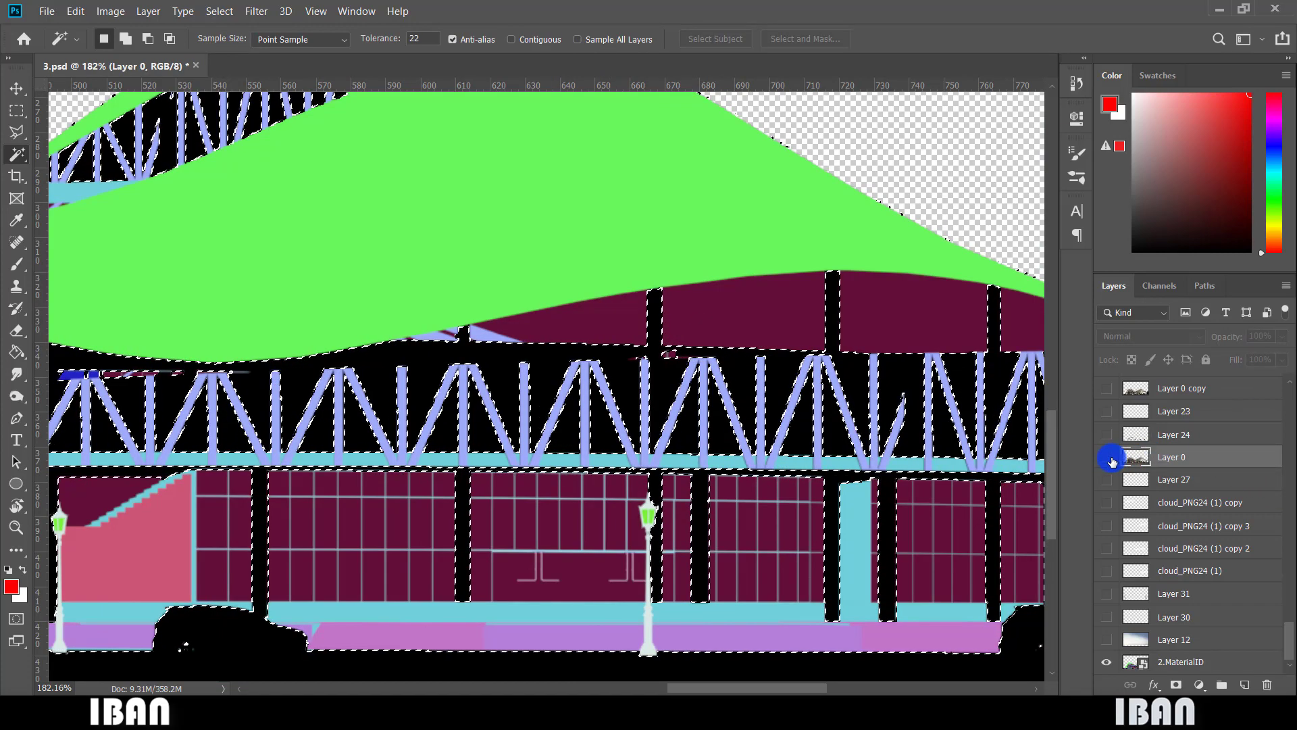
click(1106, 458)
scroll(941, 473, down, 4)
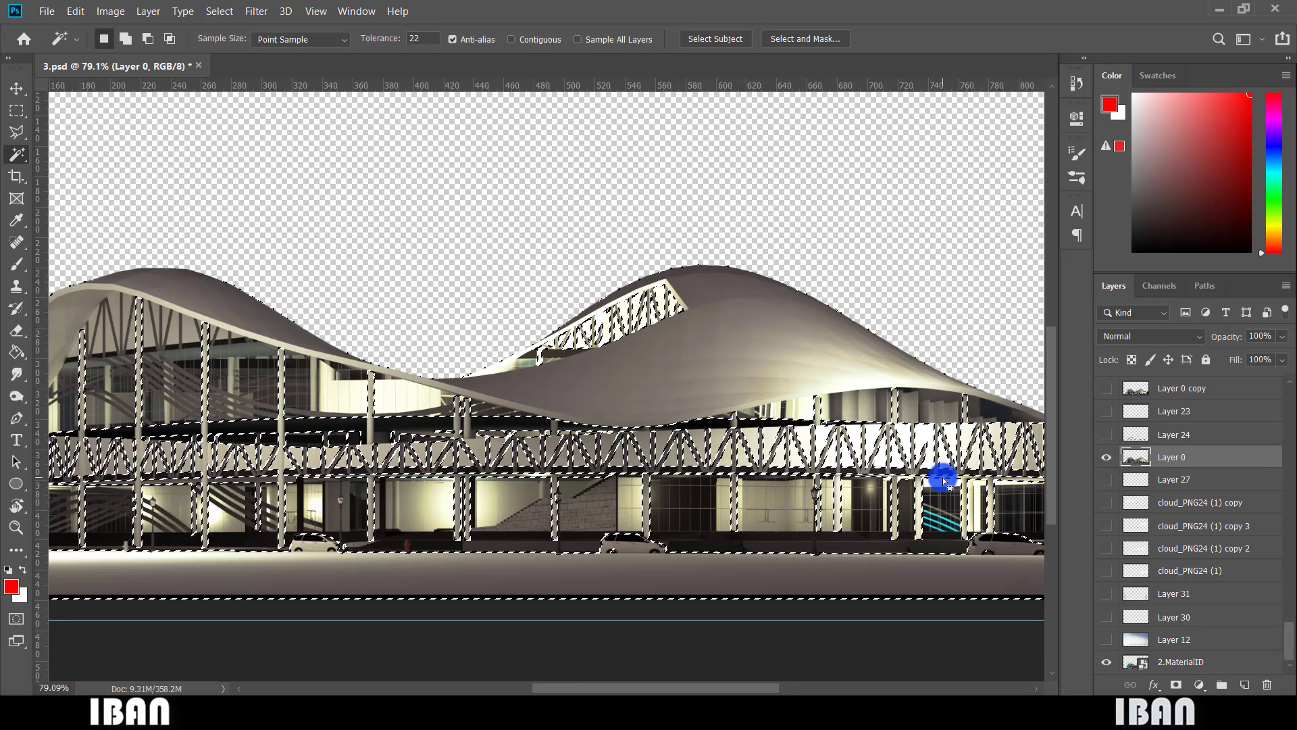
key(ctrl+j)
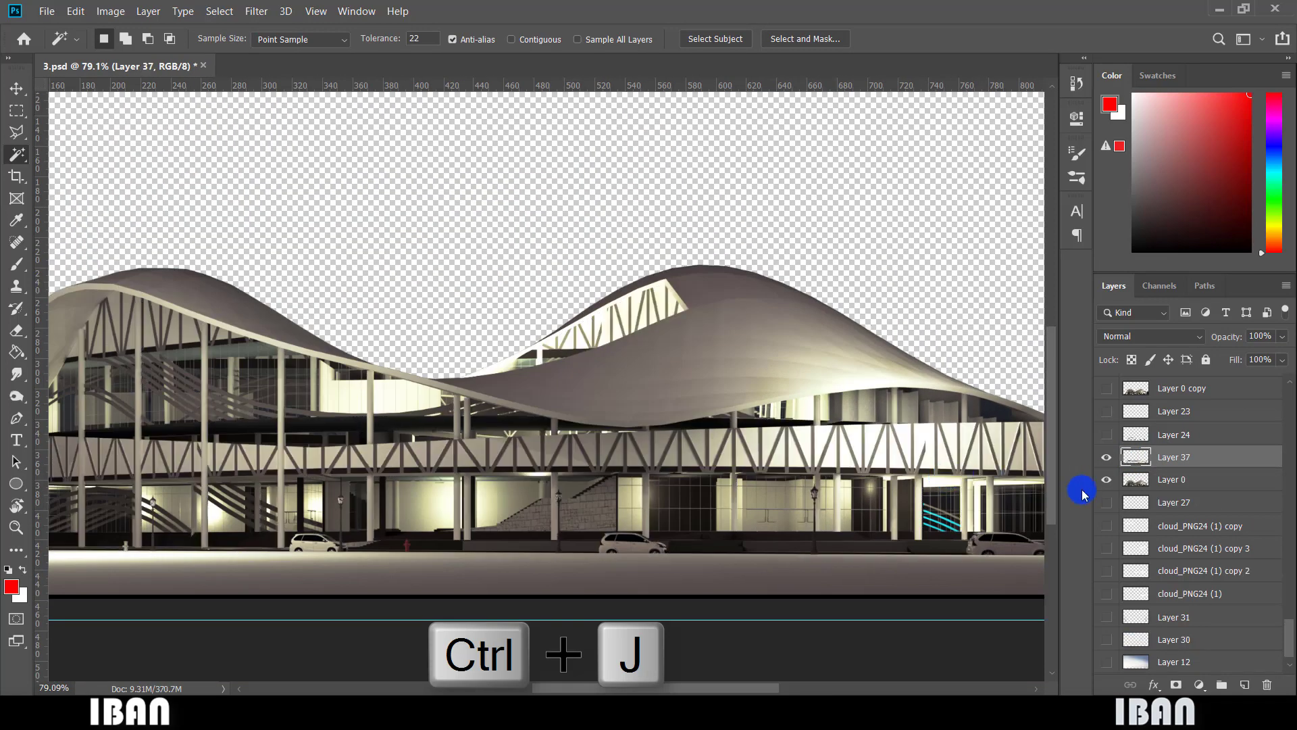
Hide Layer 0 and the 2.MaterialID layer to isolate the copied building parts.
click(1106, 483)
scroll(1114, 654, down, 1)
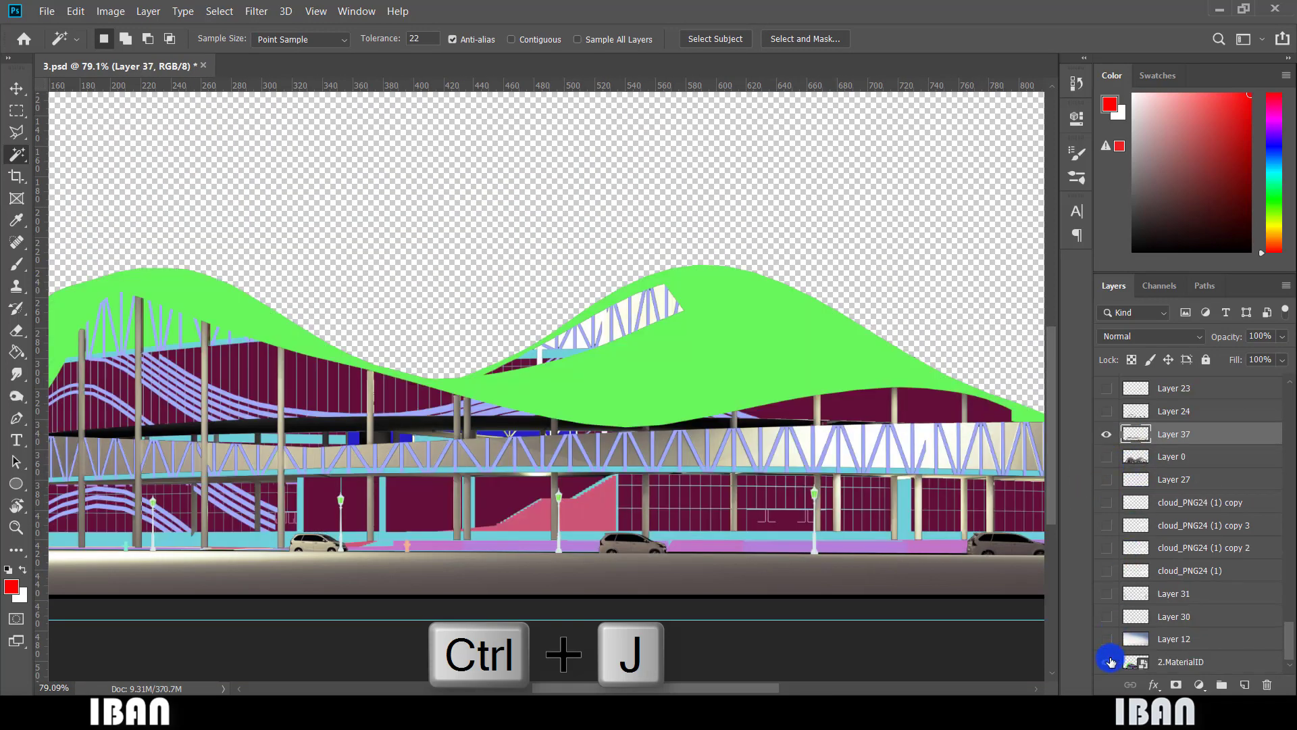
click(1107, 662)
Examine the copied truss panels, columns, cars and road on the isolated layer.
scroll(838, 477, down, 2)
scroll(756, 472, up, 4)
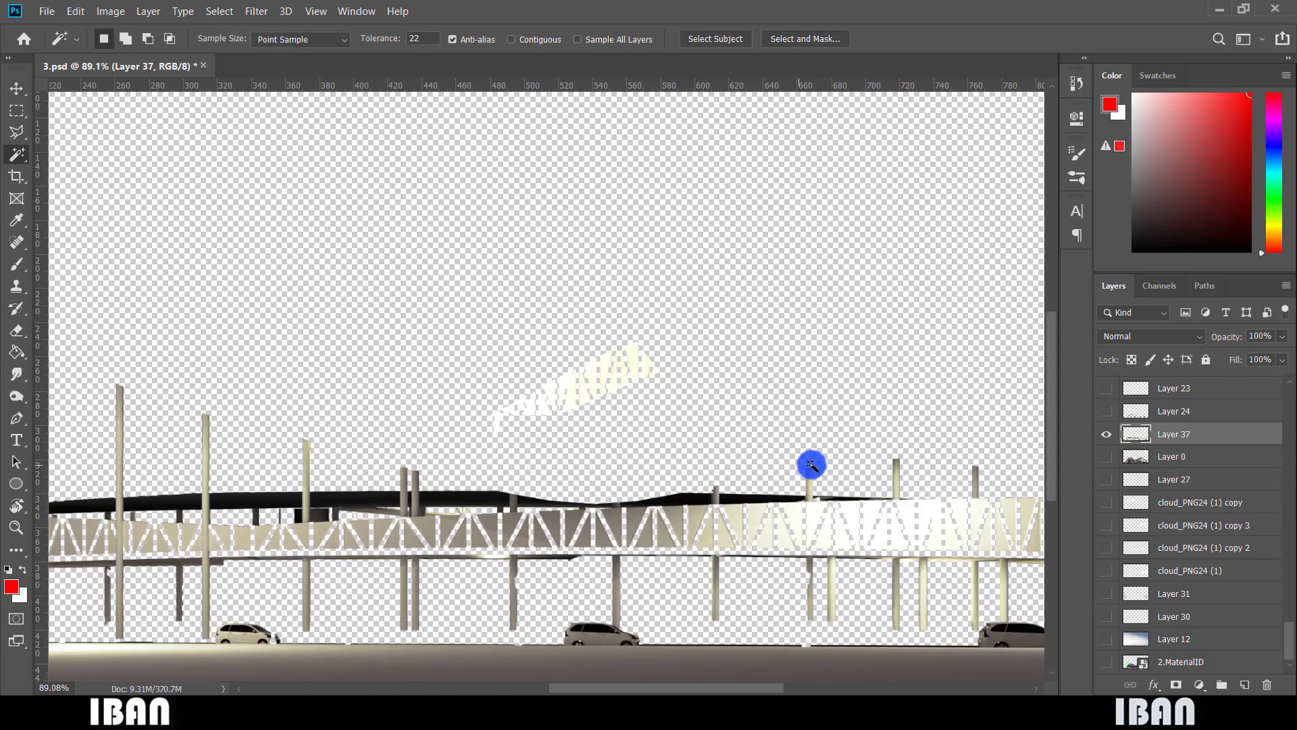
scroll(749, 569, down, 1)
scroll(689, 562, up, 4)
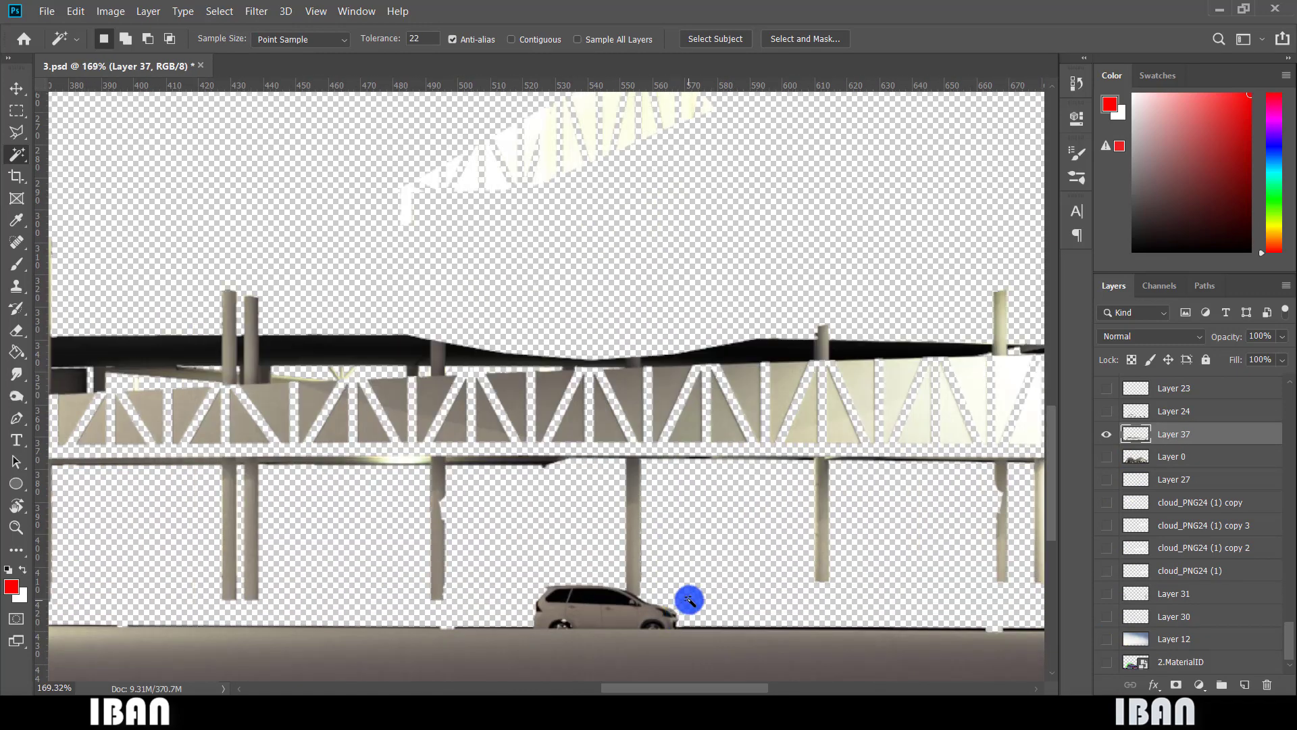
scroll(679, 568, down, 2)
scroll(654, 631, up, 2)
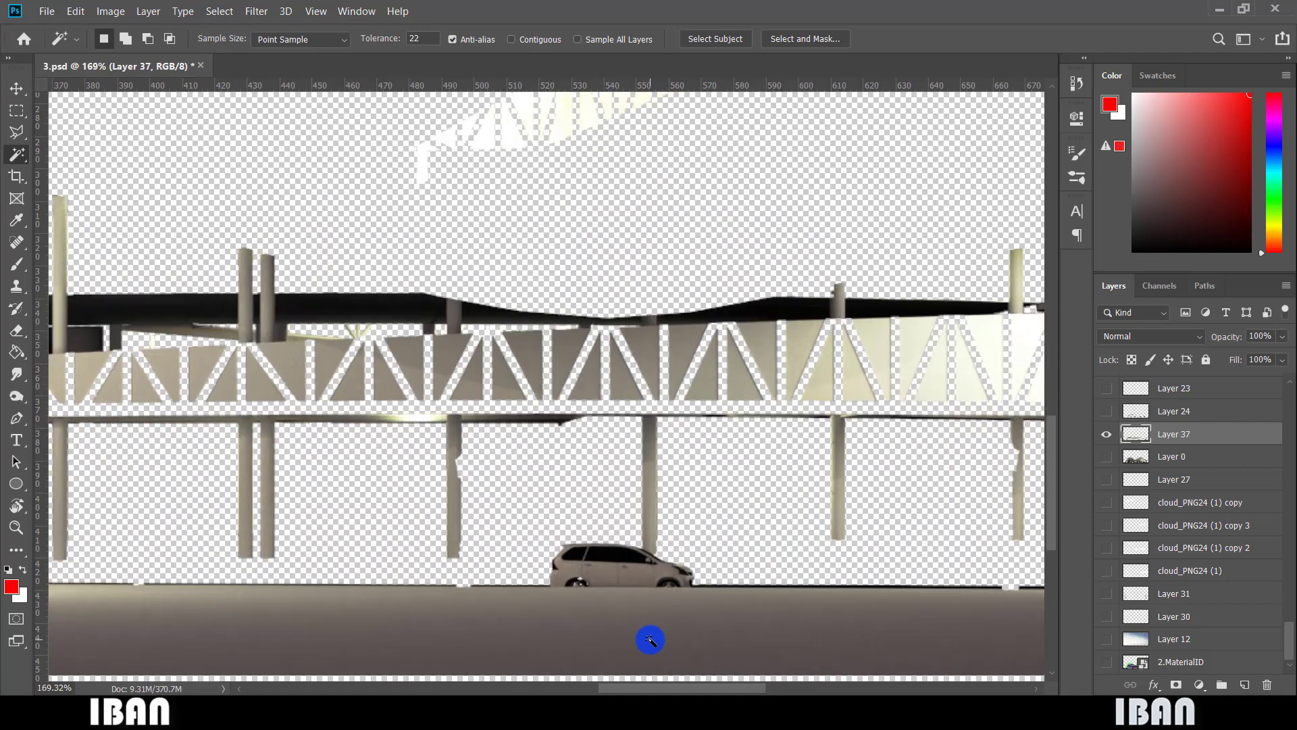
scroll(650, 640, down, 2)
scroll(477, 565, down, 1)
scroll(342, 553, up, 1)
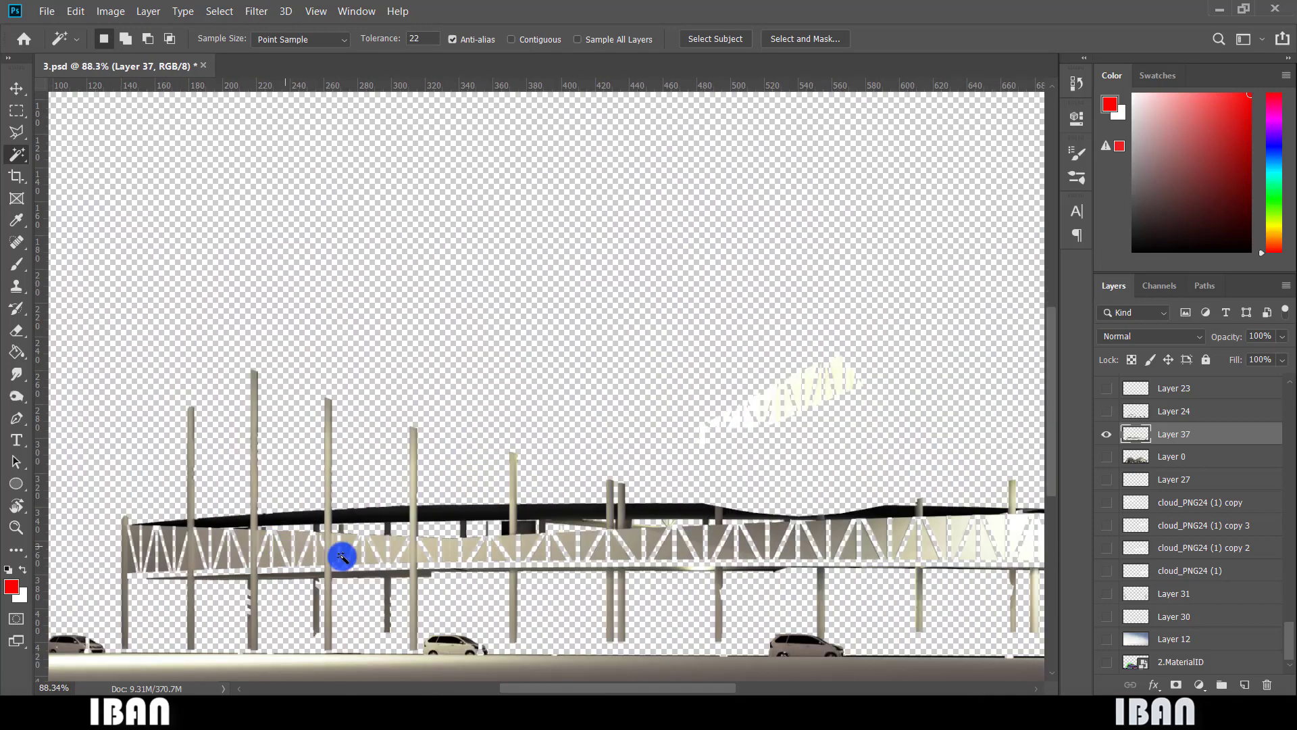
scroll(417, 541, down, 2)
scroll(733, 609, up, 4)
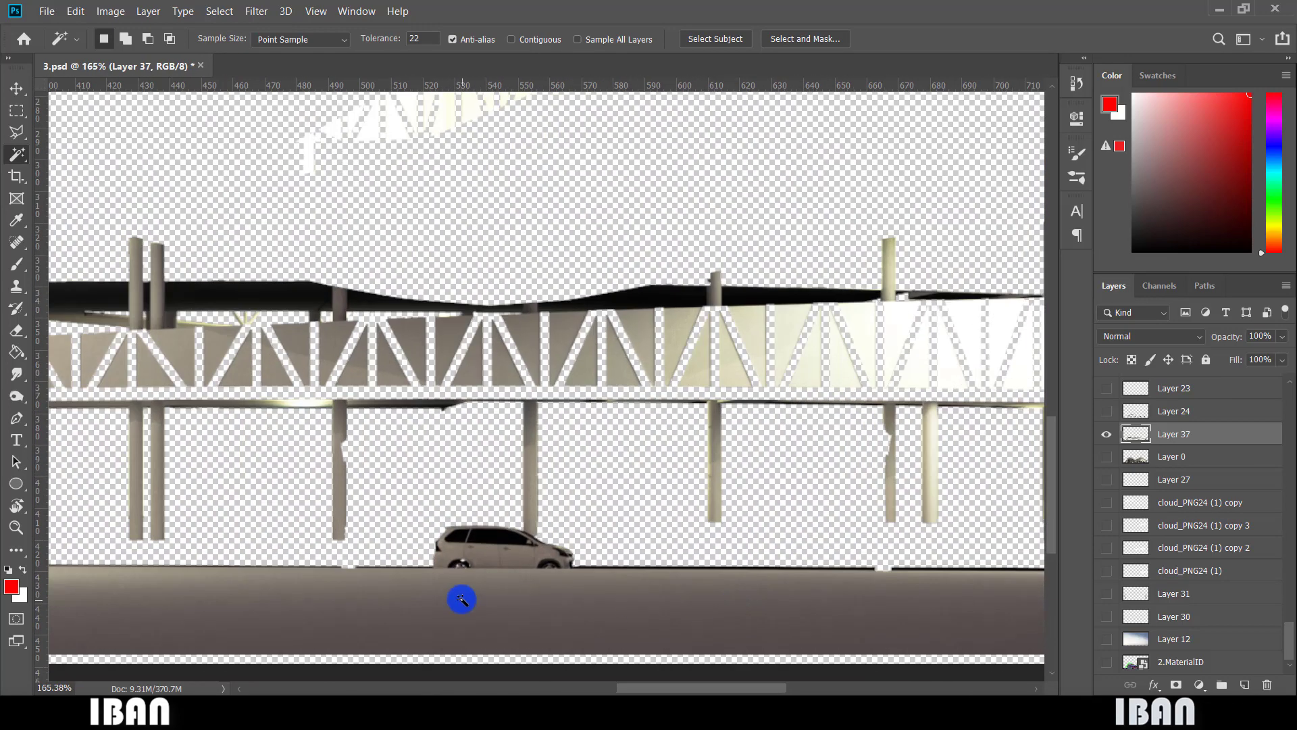
scroll(460, 600, down, 2)
scroll(575, 553, down, 1)
Remove the copied layer and bring Layer 0 and 2.MaterialID back into view with Layer 0 active.
click(1137, 456)
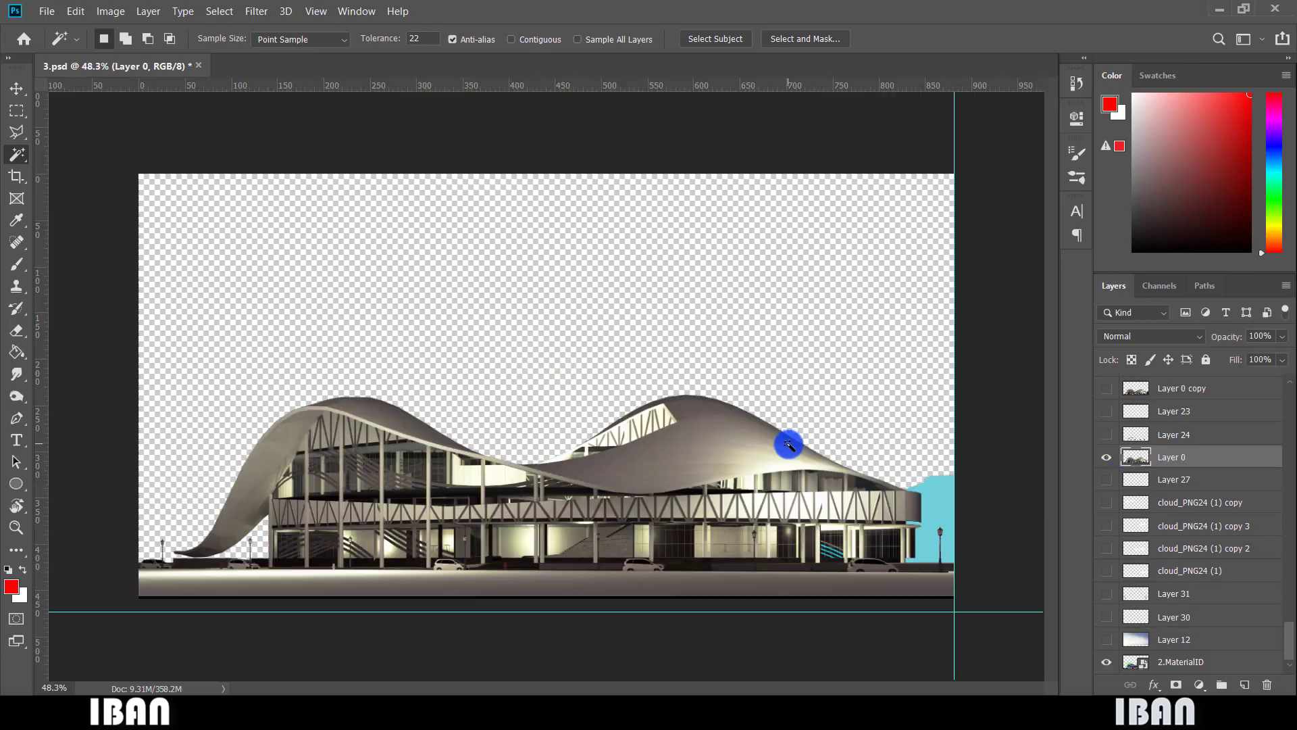
scroll(788, 444, down, 1)
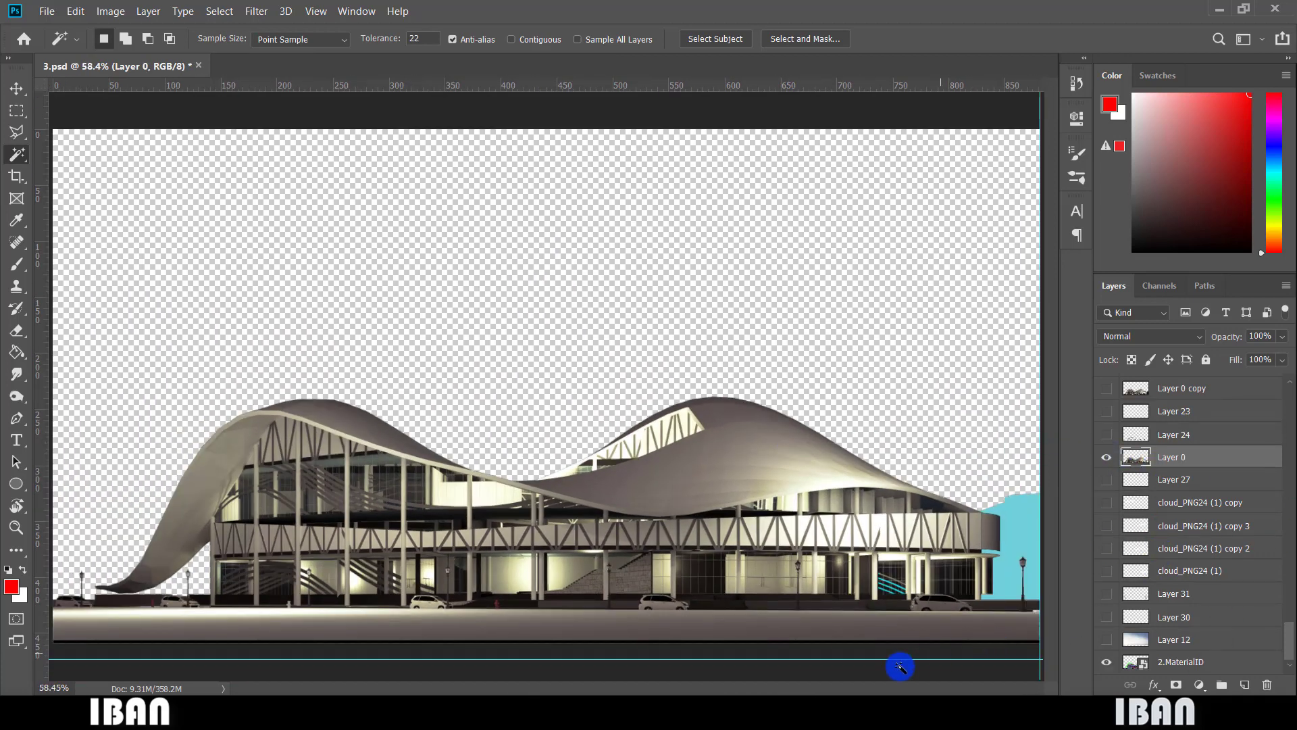
scroll(650, 259, down, 1)
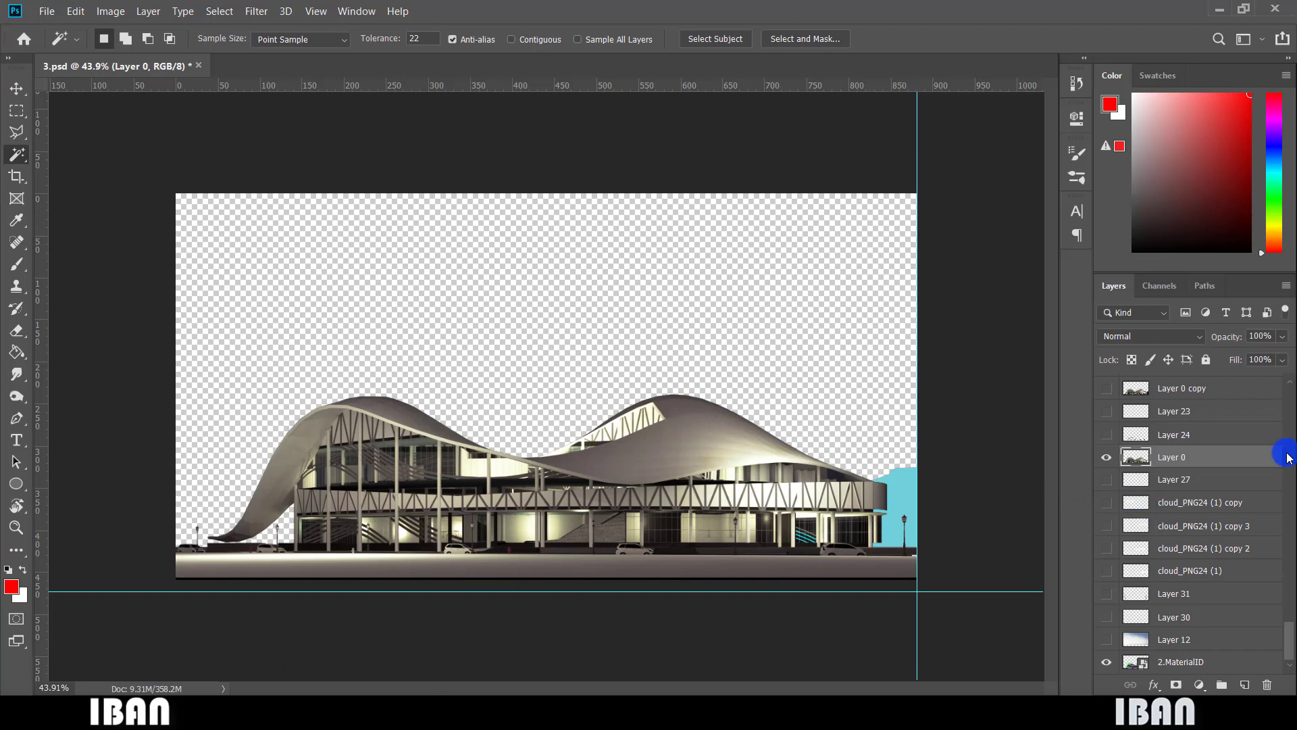
mouse_move(1189, 451)
mouse_down()
mouse_move(1104, 462)
mouse_move(1214, 470)
mouse_move(1179, 455)
mouse_move(996, 470)
mouse_up()
mouse_move(1189, 480)
mouse_down()
mouse_move(1184, 539)
mouse_move(1210, 516)
mouse_up()
drag(518, 288, 522, 297)
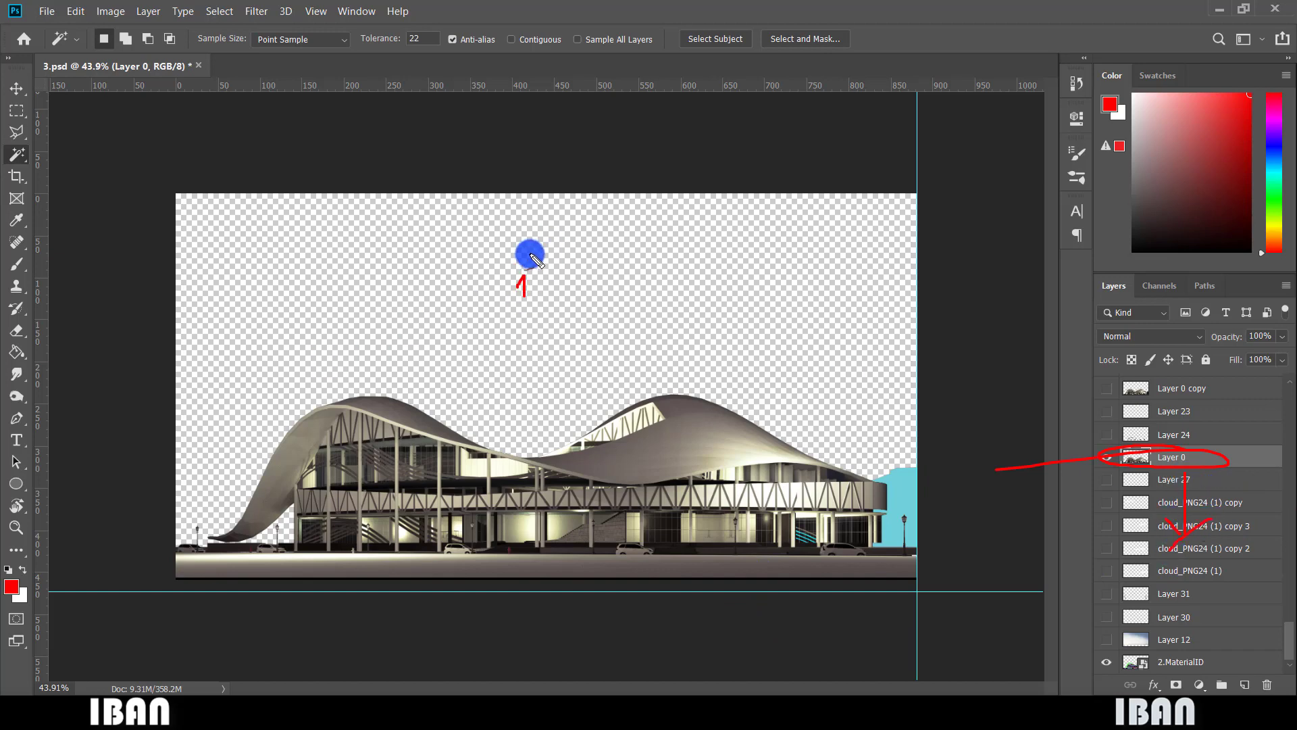
drag(506, 235, 522, 242)
mouse_move(270, 210)
mouse_down()
mouse_move(330, 363)
mouse_move(831, 425)
mouse_move(382, 179)
mouse_move(241, 322)
mouse_up()
drag(1214, 446, 1222, 406)
mouse_move(250, 500)
mouse_down()
mouse_move(735, 403)
mouse_move(914, 594)
mouse_up()
mouse_move(730, 609)
mouse_down()
mouse_move(188, 566)
mouse_move(285, 494)
mouse_move(349, 581)
mouse_move(320, 512)
mouse_move(404, 494)
mouse_move(292, 614)
mouse_move(288, 647)
mouse_move(401, 647)
mouse_move(595, 594)
mouse_move(781, 477)
mouse_move(852, 489)
mouse_move(926, 582)
mouse_up()
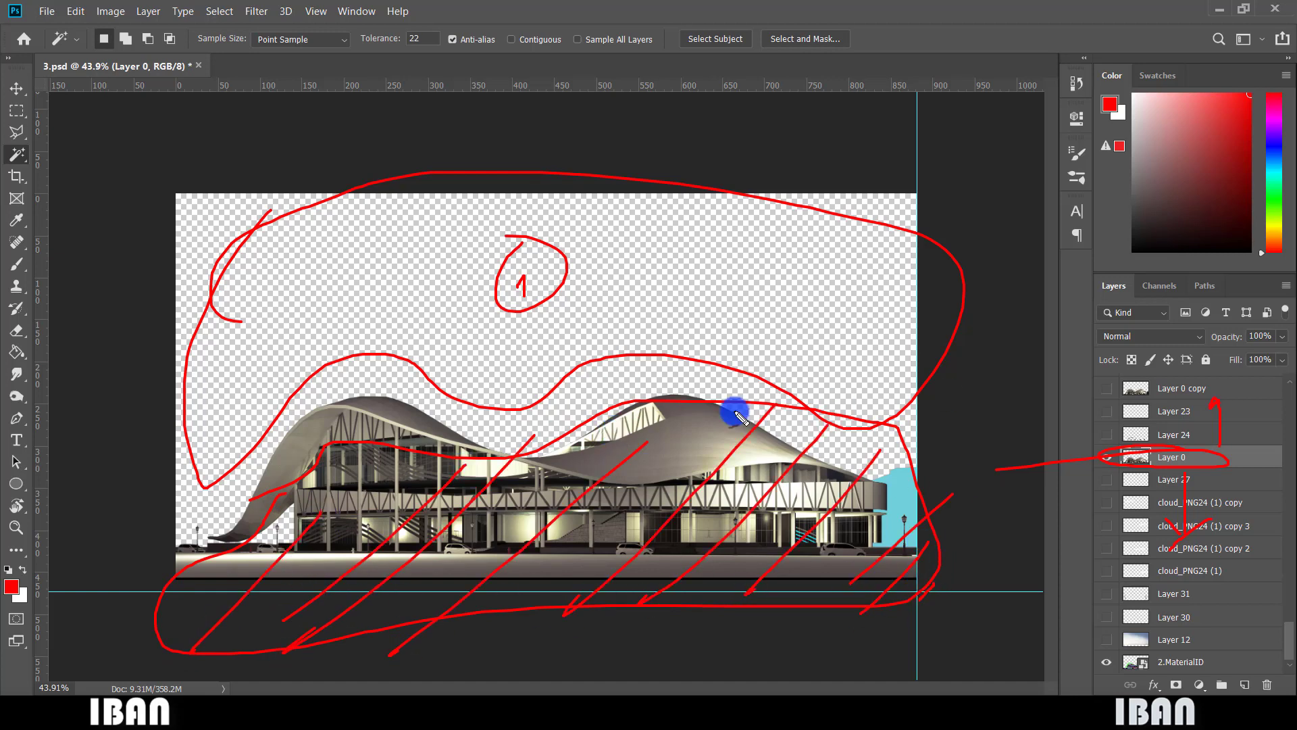
key(Escape)
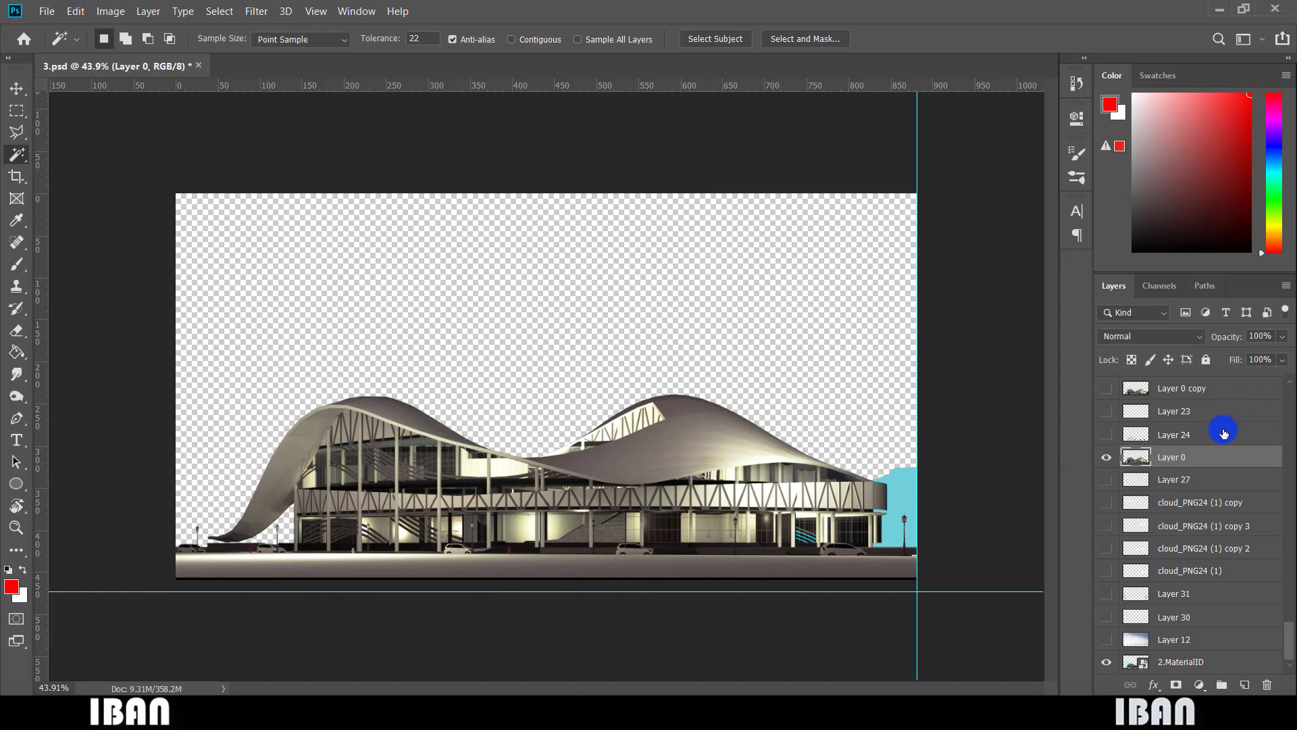
Show the background layers beneath Layer 0, from Layer 27 through the cloud layers down to Layer 12.
click(1105, 463)
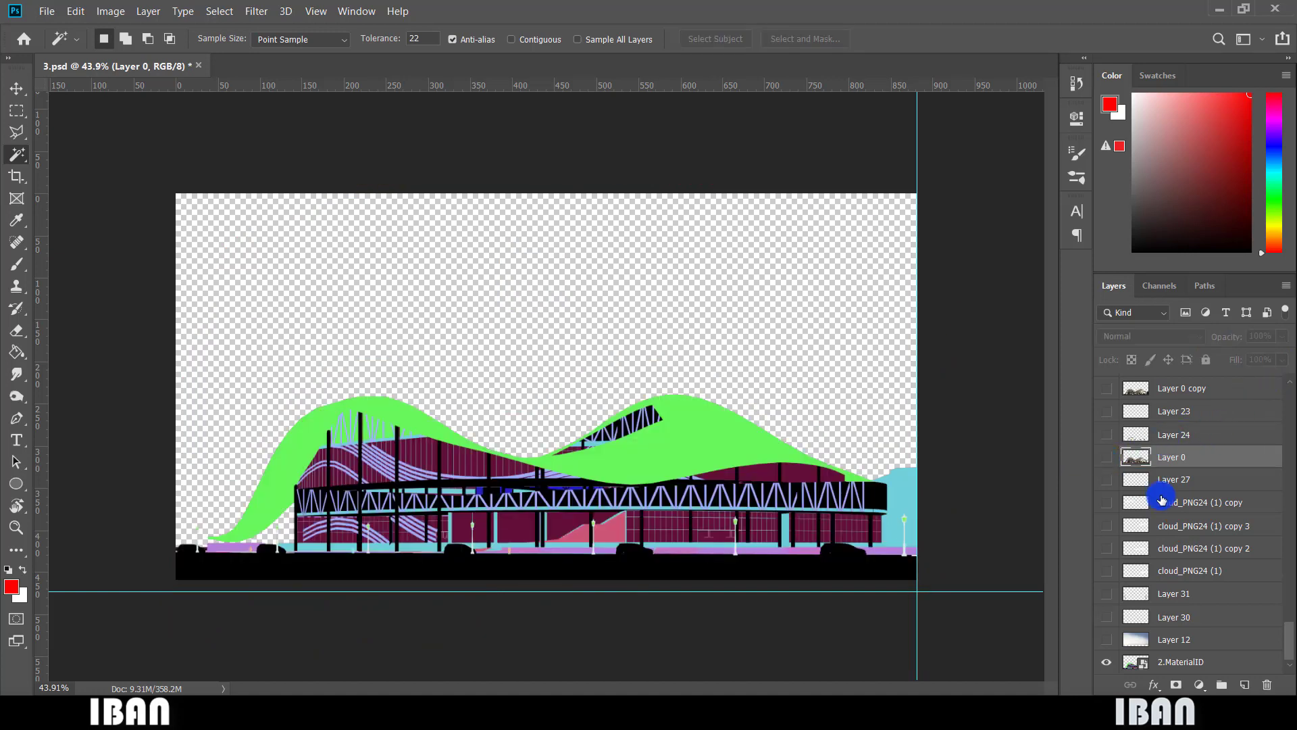
click(1108, 458)
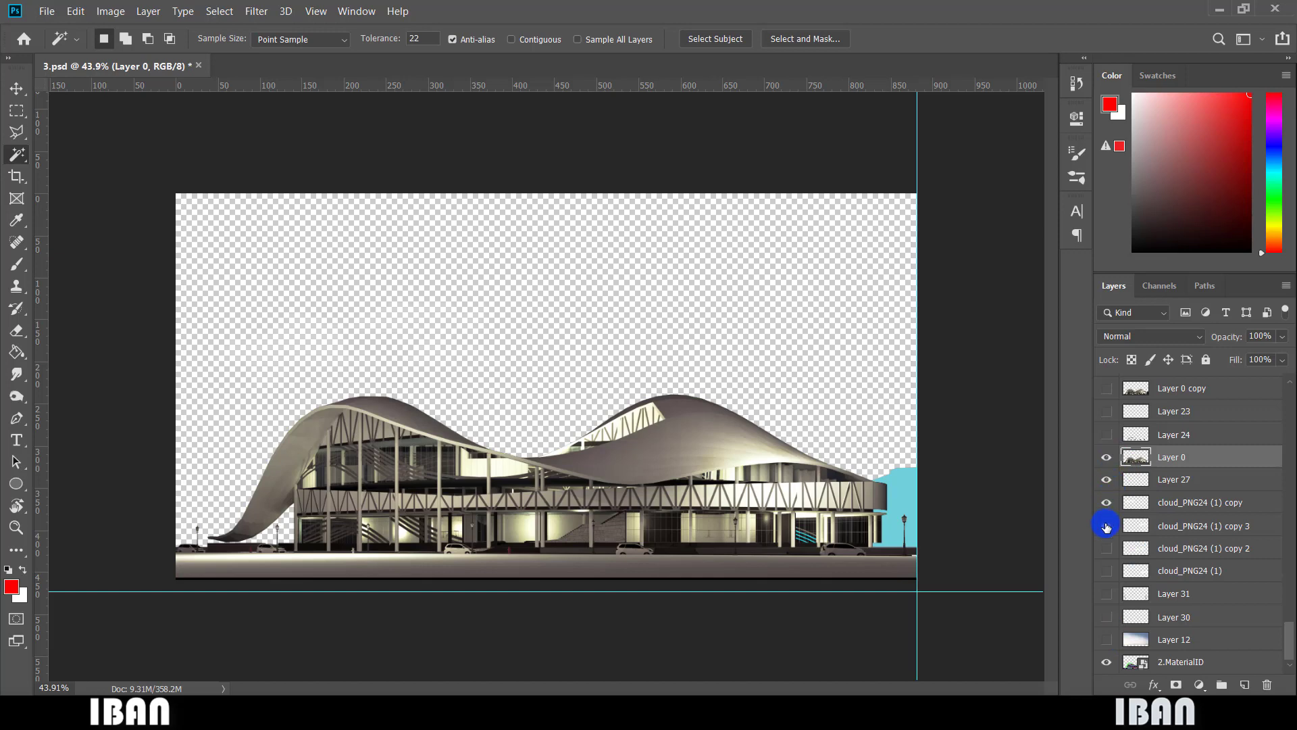
drag(1106, 527, 1122, 596)
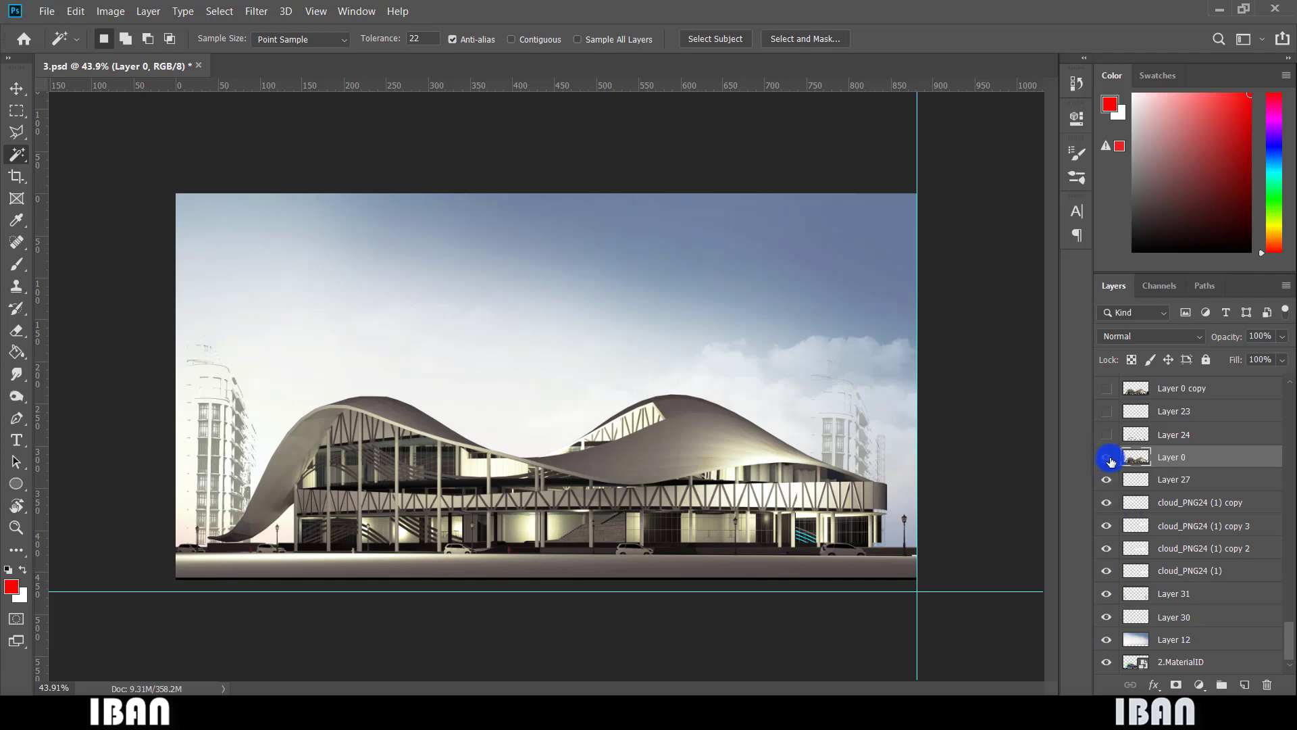
Hide Layer 0 to examine the sky, clouds and background towers behind the building.
drag(1112, 461, 1108, 517)
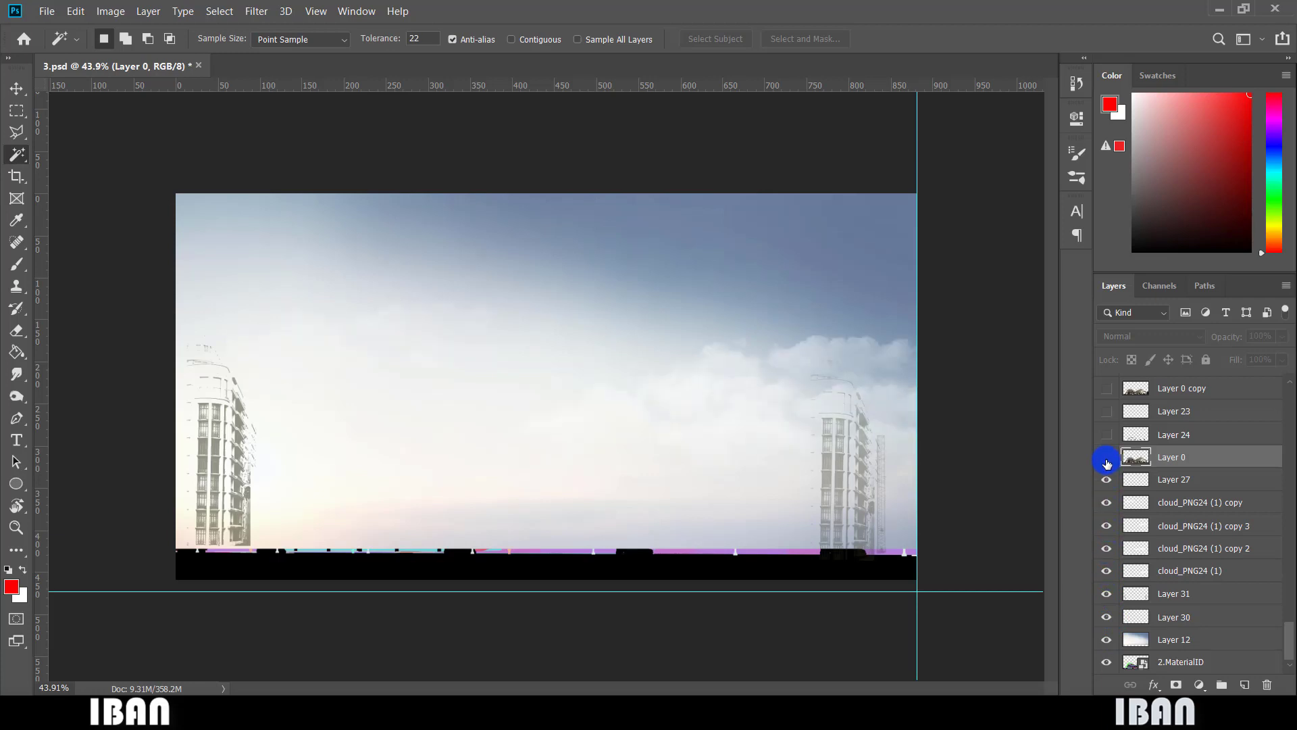
drag(1107, 463, 1107, 463)
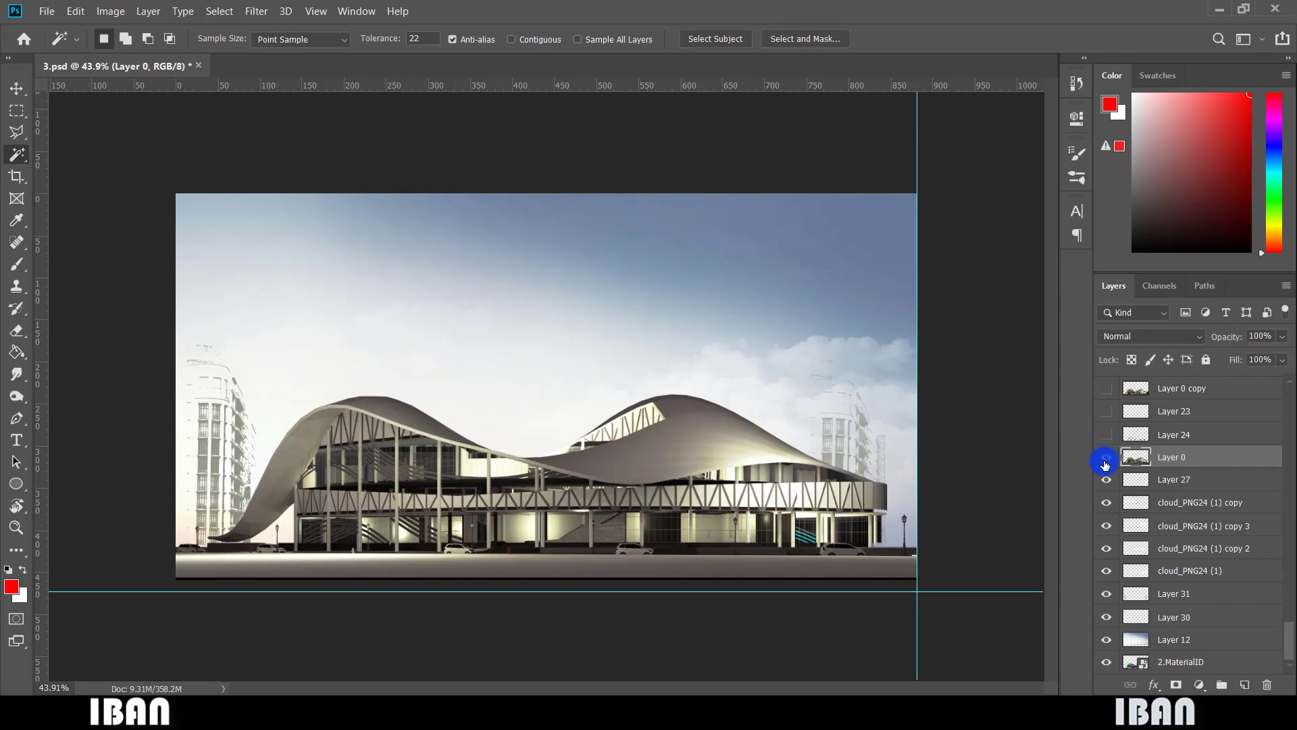
click(1106, 465)
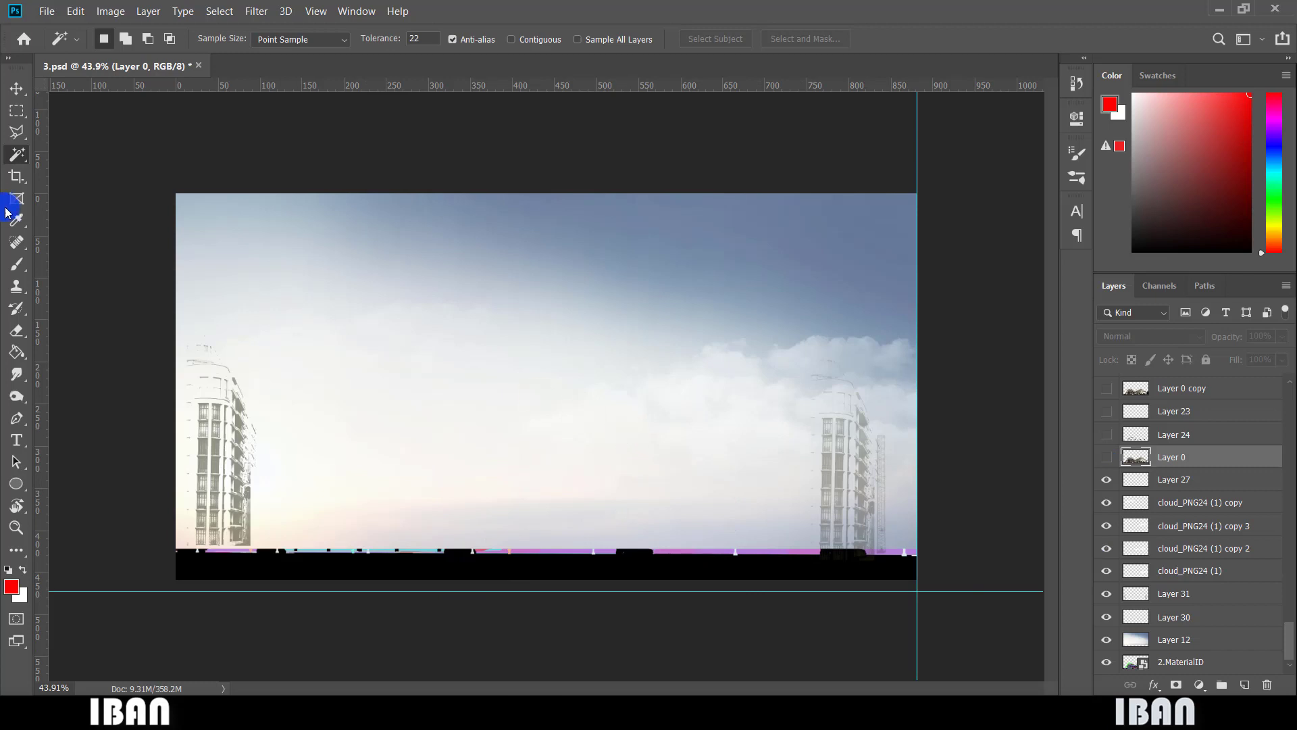
Activate the Brush tool and look through the available brush preset folders, including the tree and smoke sets.
click(17, 266)
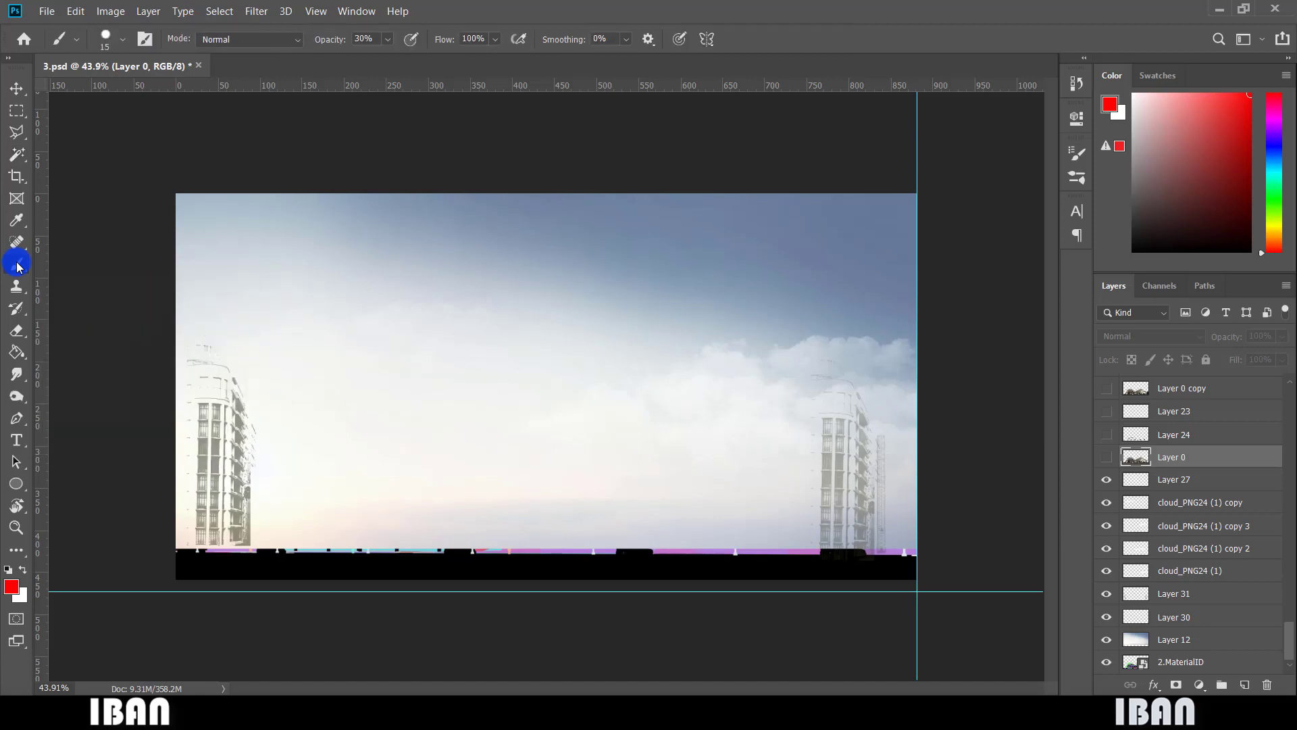
click(107, 37)
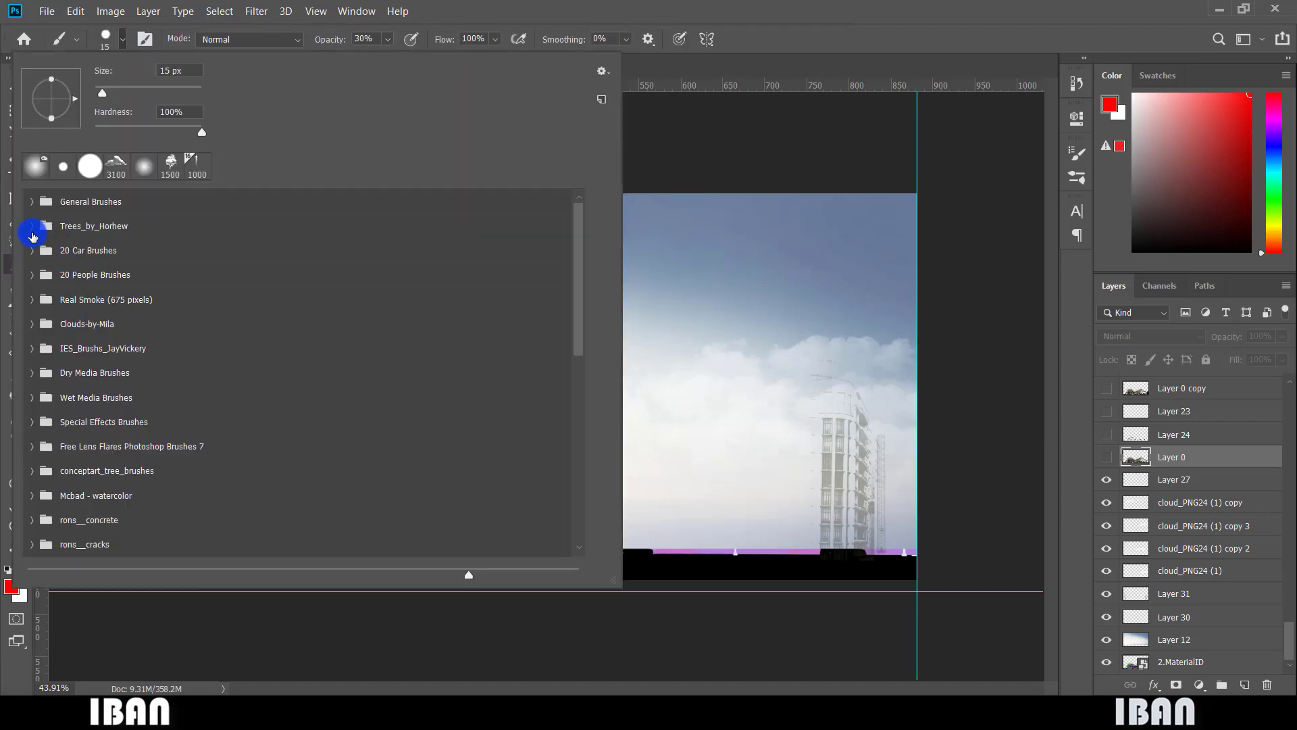
click(31, 227)
click(32, 227)
key(Escape)
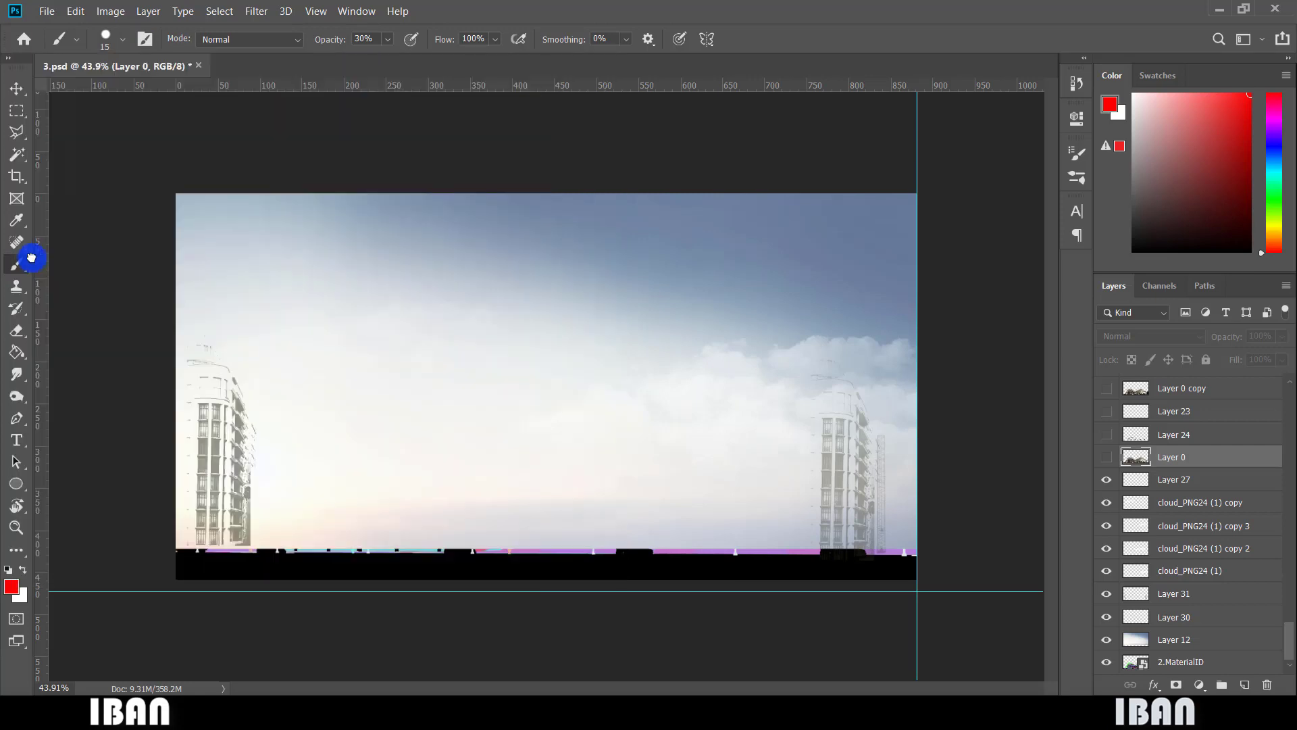
click(107, 37)
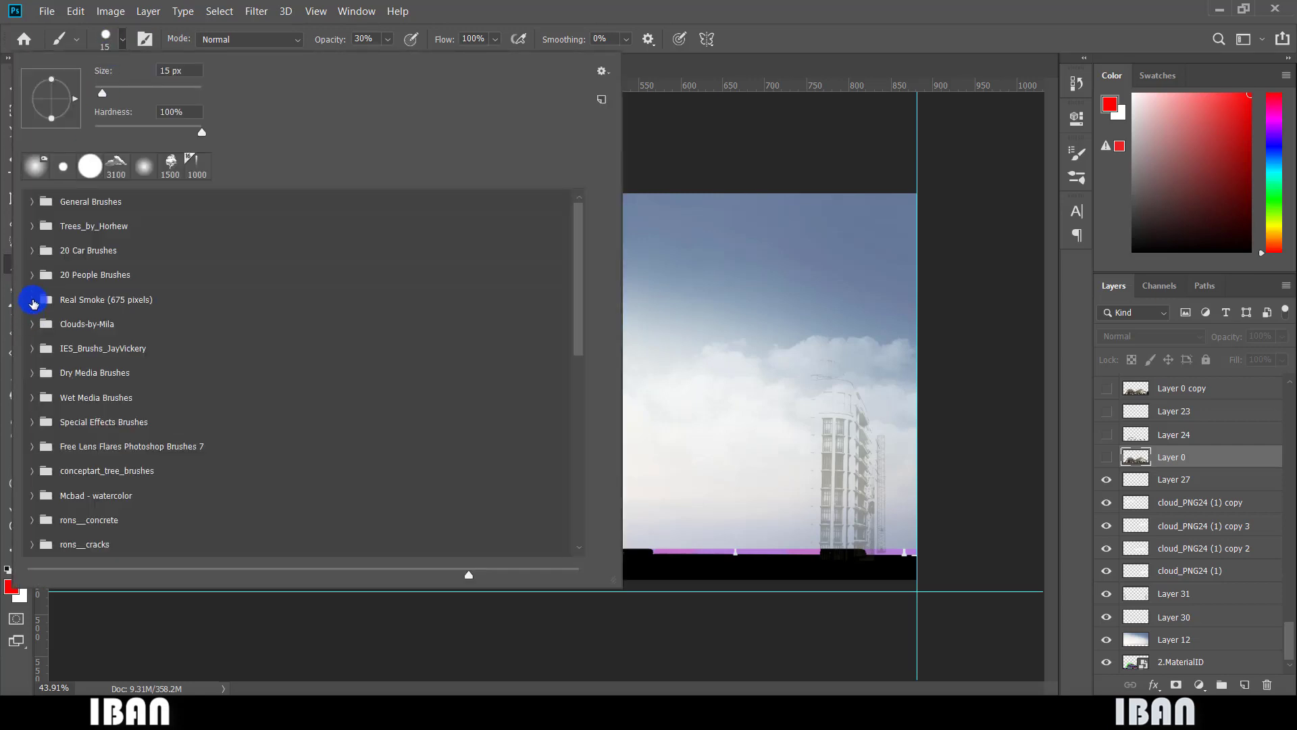
click(32, 301)
click(32, 301)
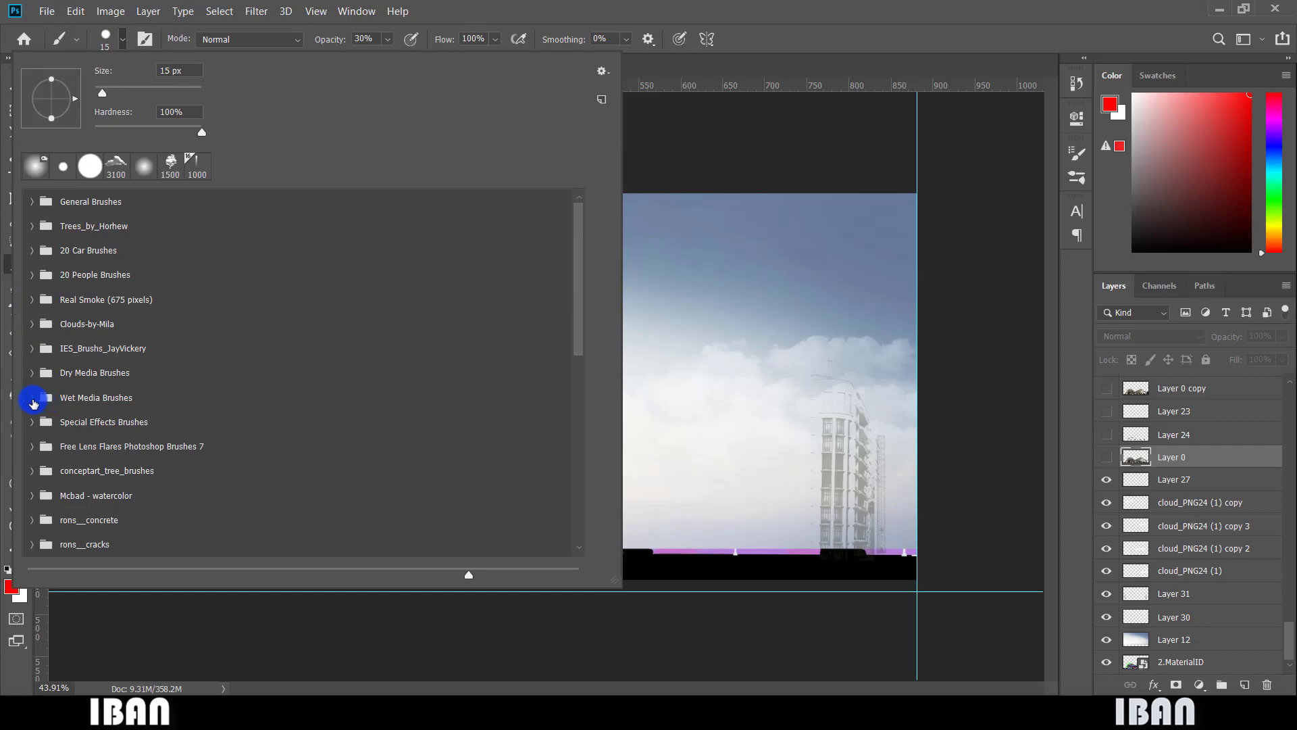
scroll(33, 403, down, 5)
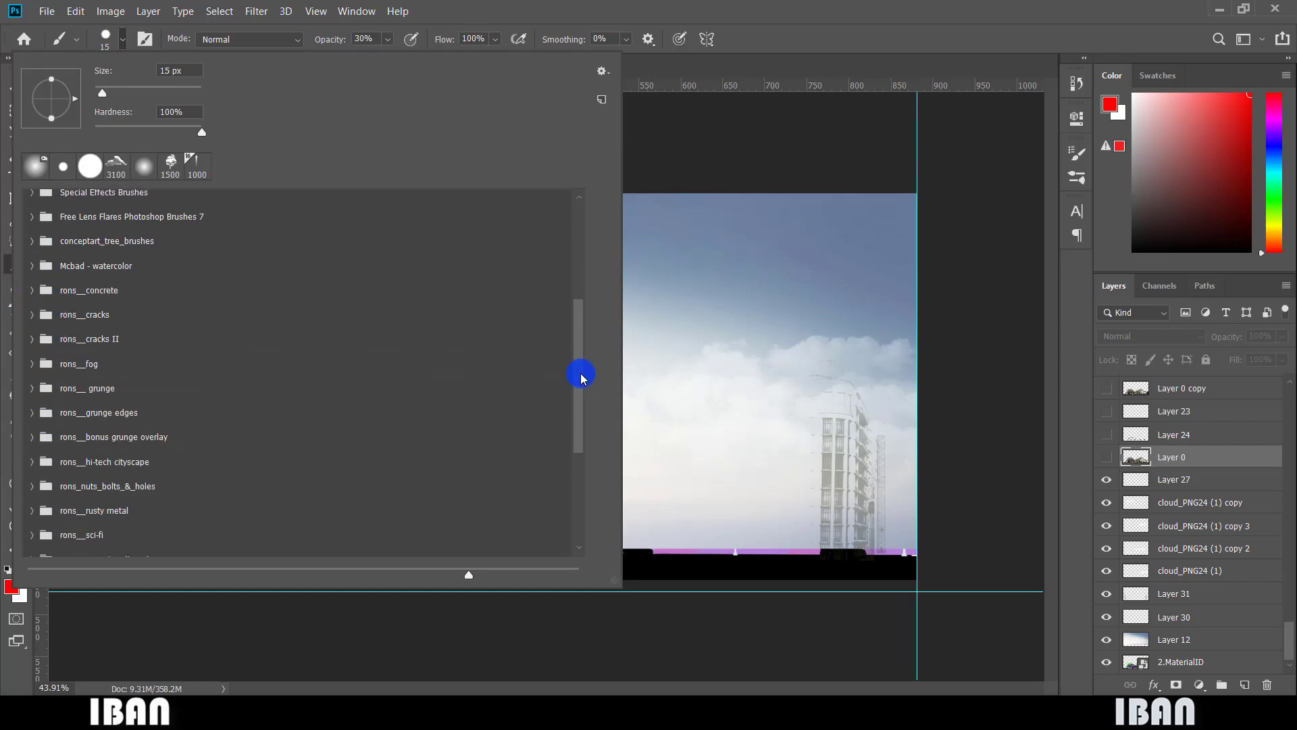
mouse_move(582, 375)
mouse_down()
mouse_move(579, 464)
mouse_move(553, 365)
mouse_move(565, 254)
mouse_up()
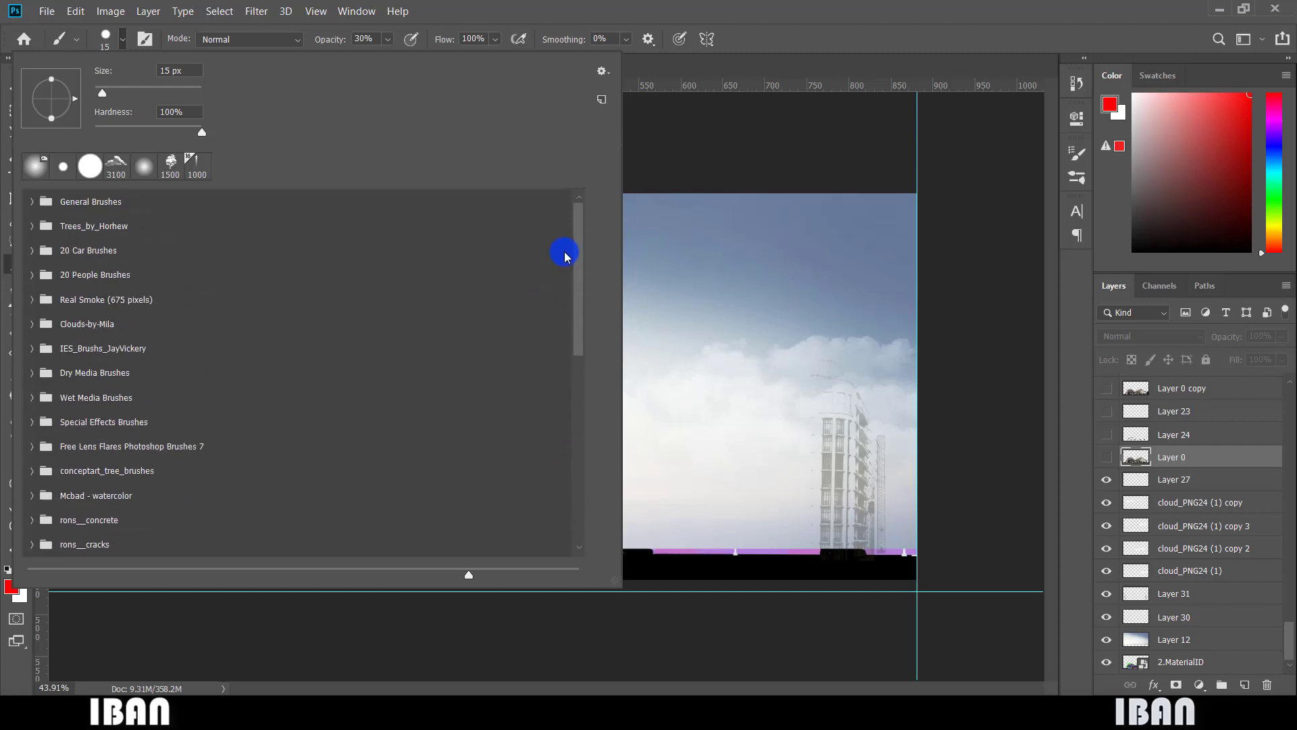
Choose the Cloud1467 brush from the Clouds-by-Mila set.
click(31, 325)
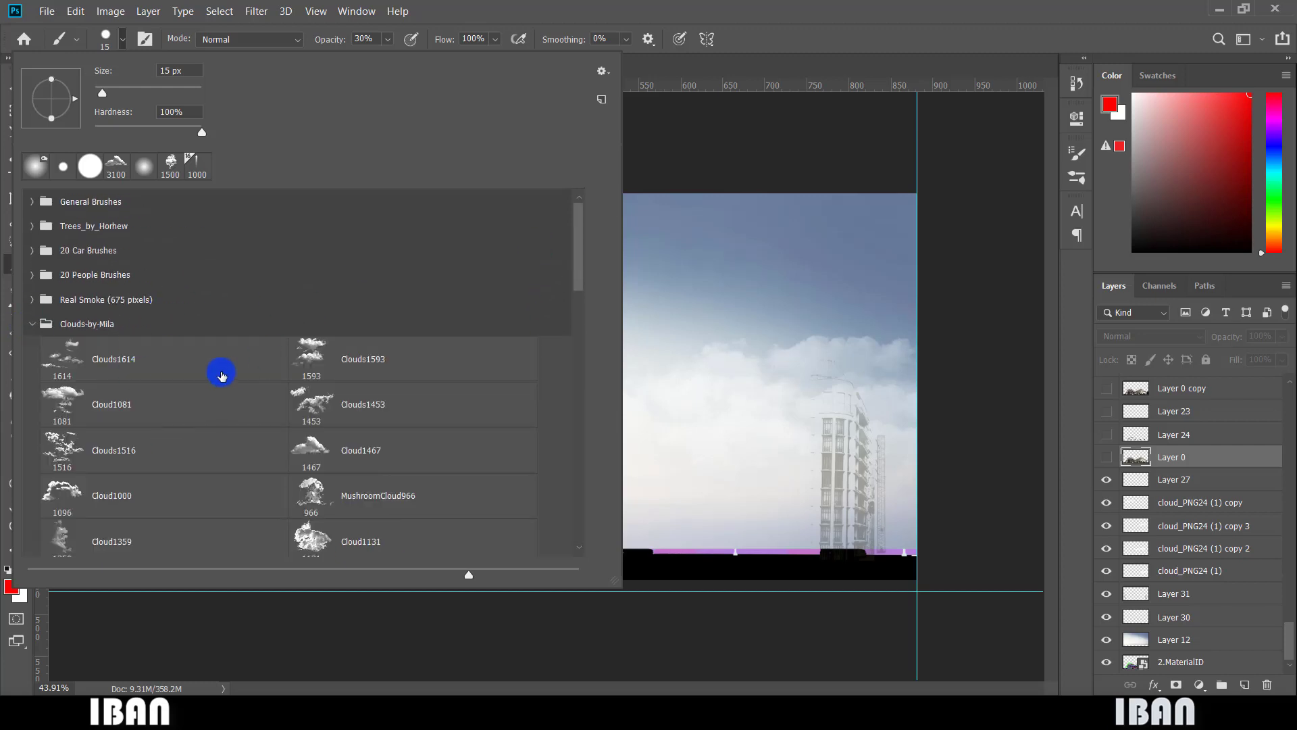
click(363, 439)
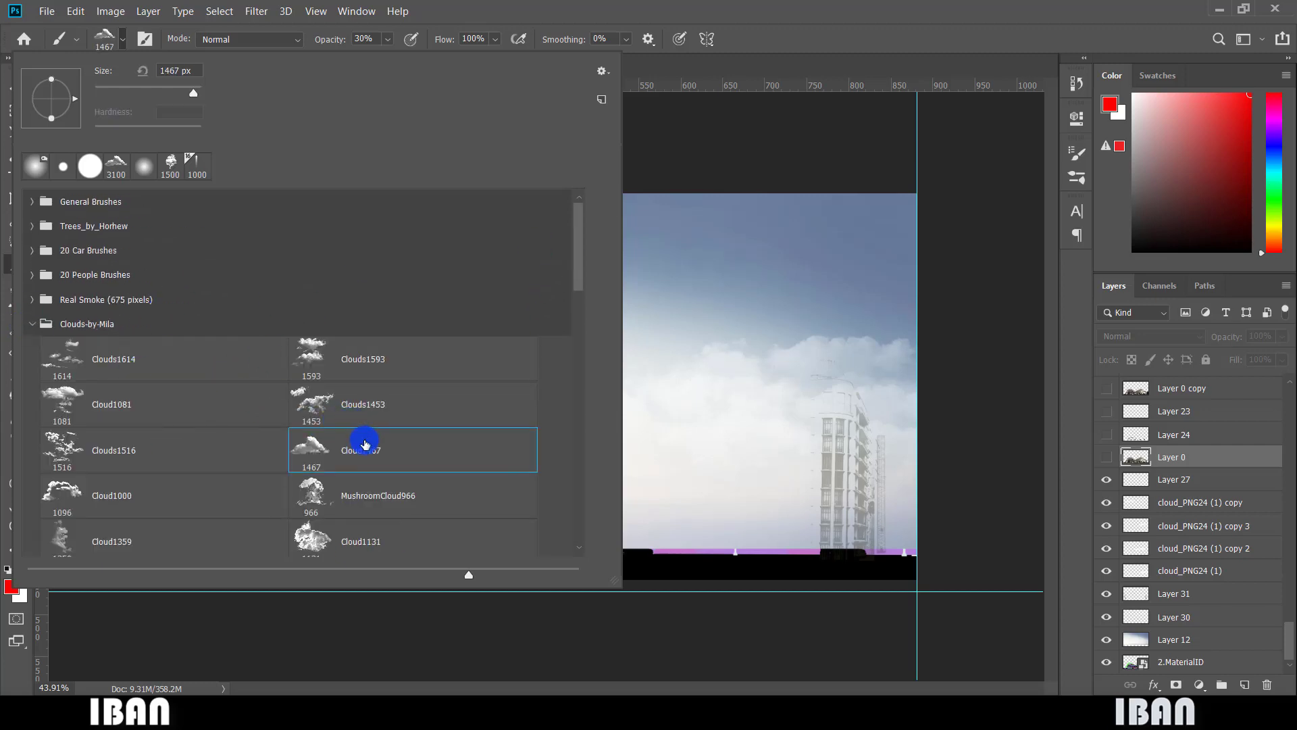
click(124, 37)
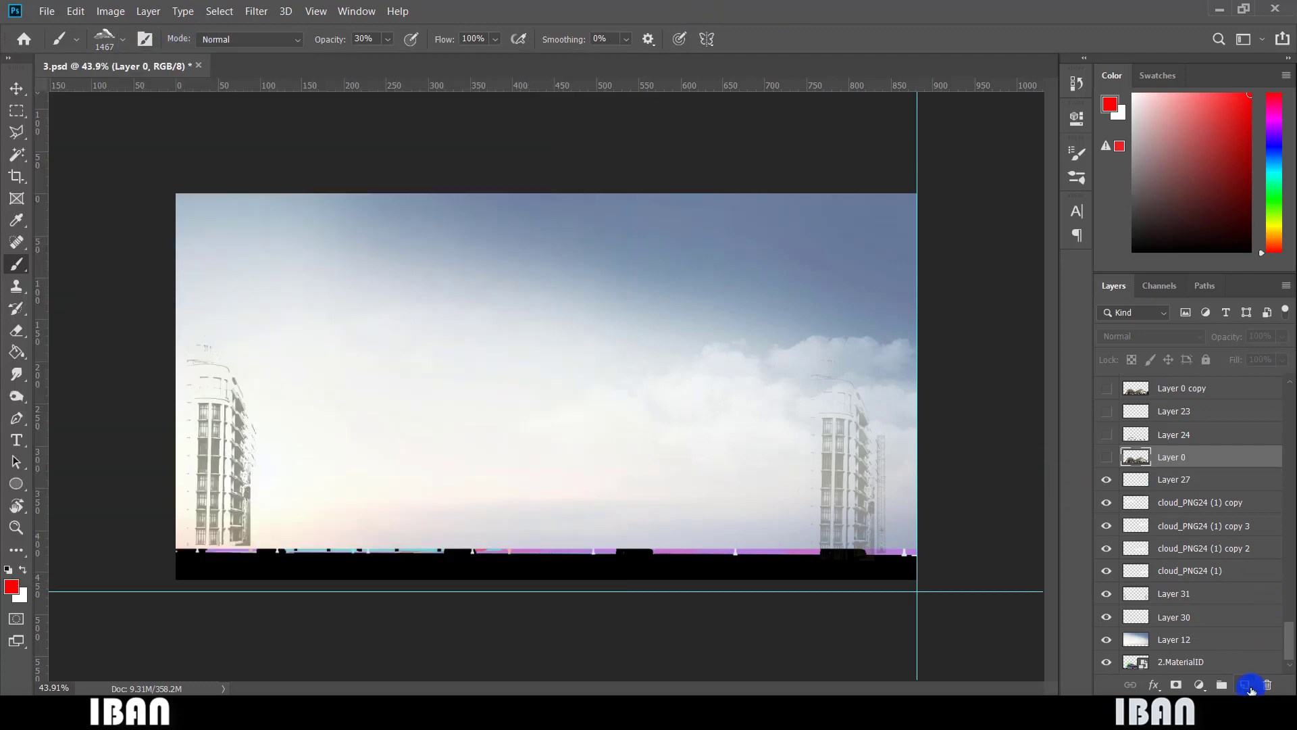
Try a red cloud stamp in the sky on a new layer placed between Layer 0 and Layer 27.
click(1245, 685)
drag(1182, 455, 1182, 484)
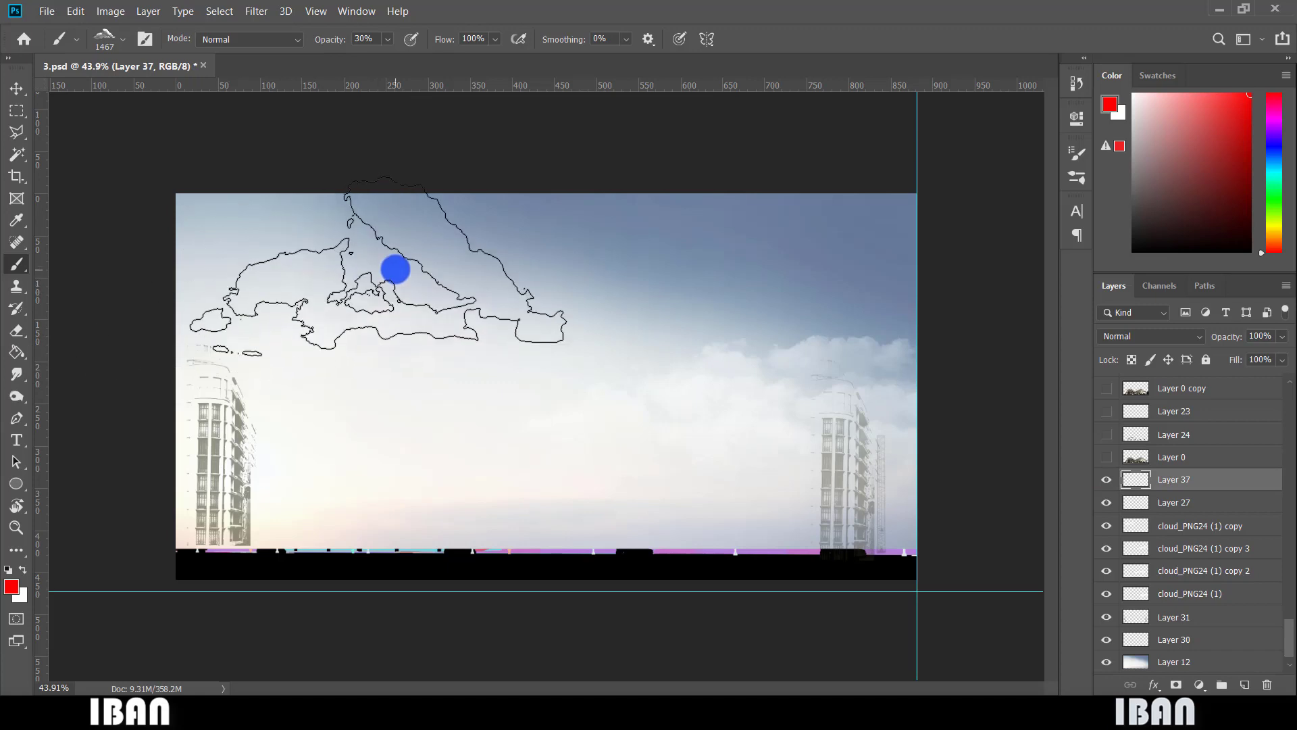
click(395, 268)
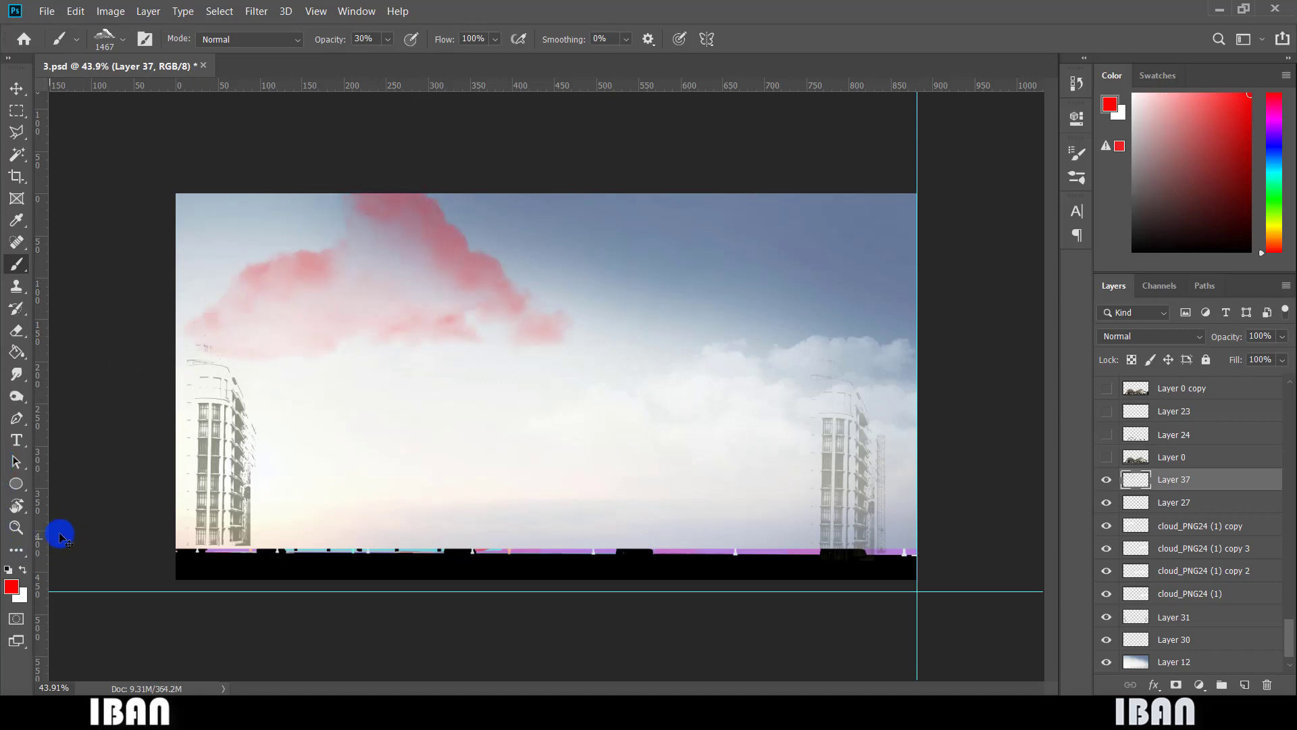
key(ctrl+z)
Swap the foreground colour to white and try single cloud stamps over the darker sky, undoing each one.
key(x)
click(723, 225)
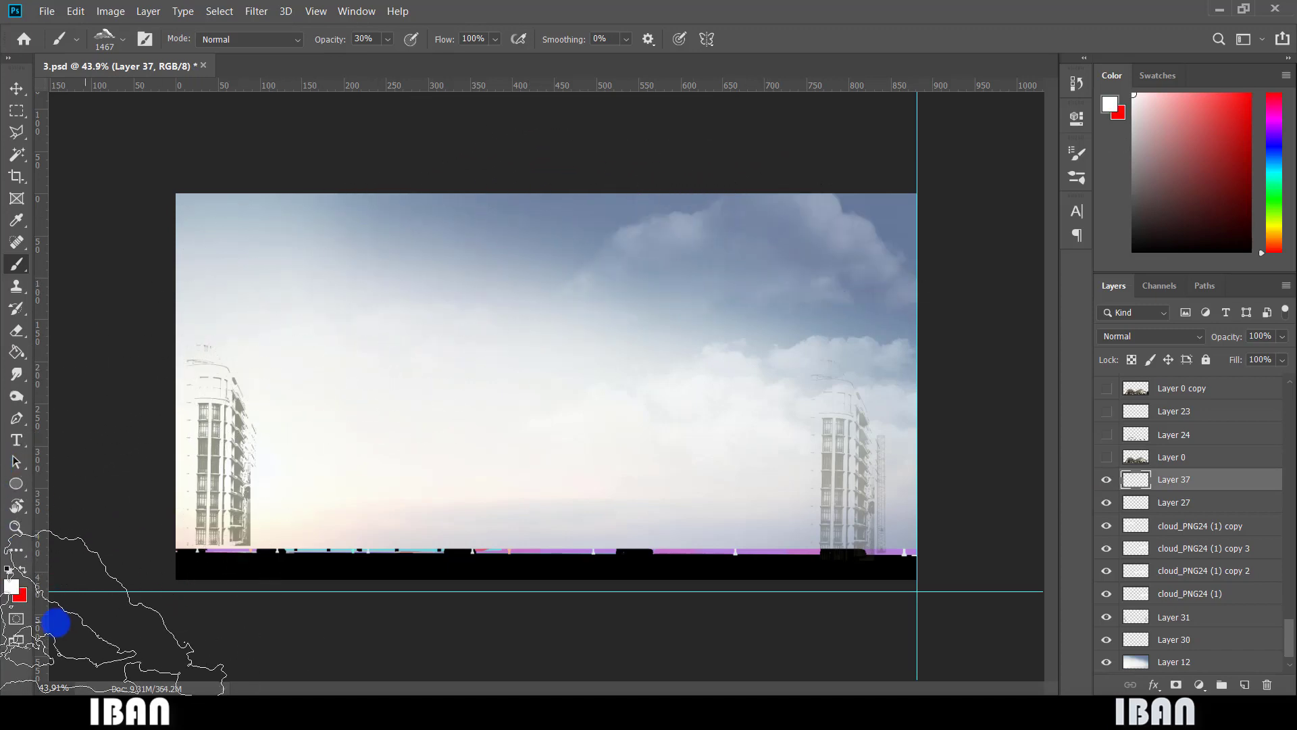
key(ctrl+z)
click(736, 339)
key(ctrl+z)
click(831, 257)
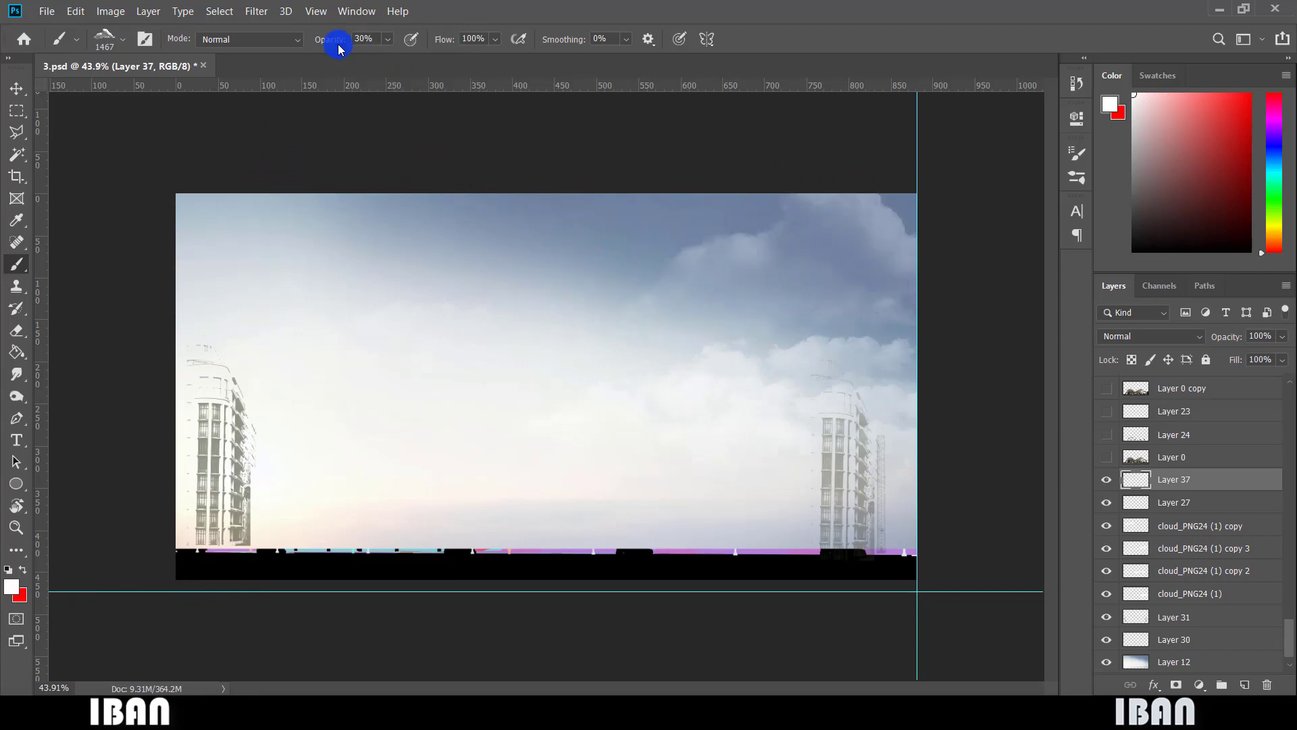
key(ctrl+z)
Set the brush opacity to 79% and stamp several white clouds across the sky on the new layer.
drag(338, 48, 332, 44)
click(472, 128)
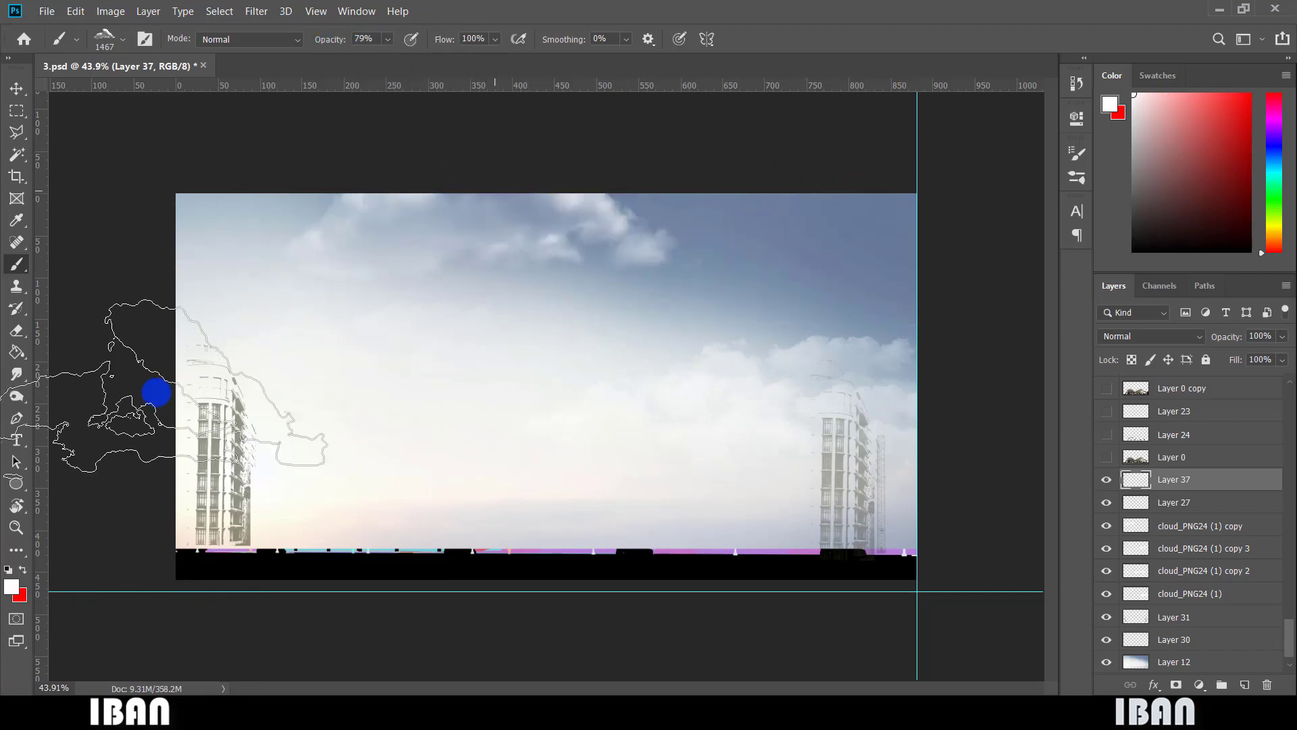
click(805, 261)
click(433, 358)
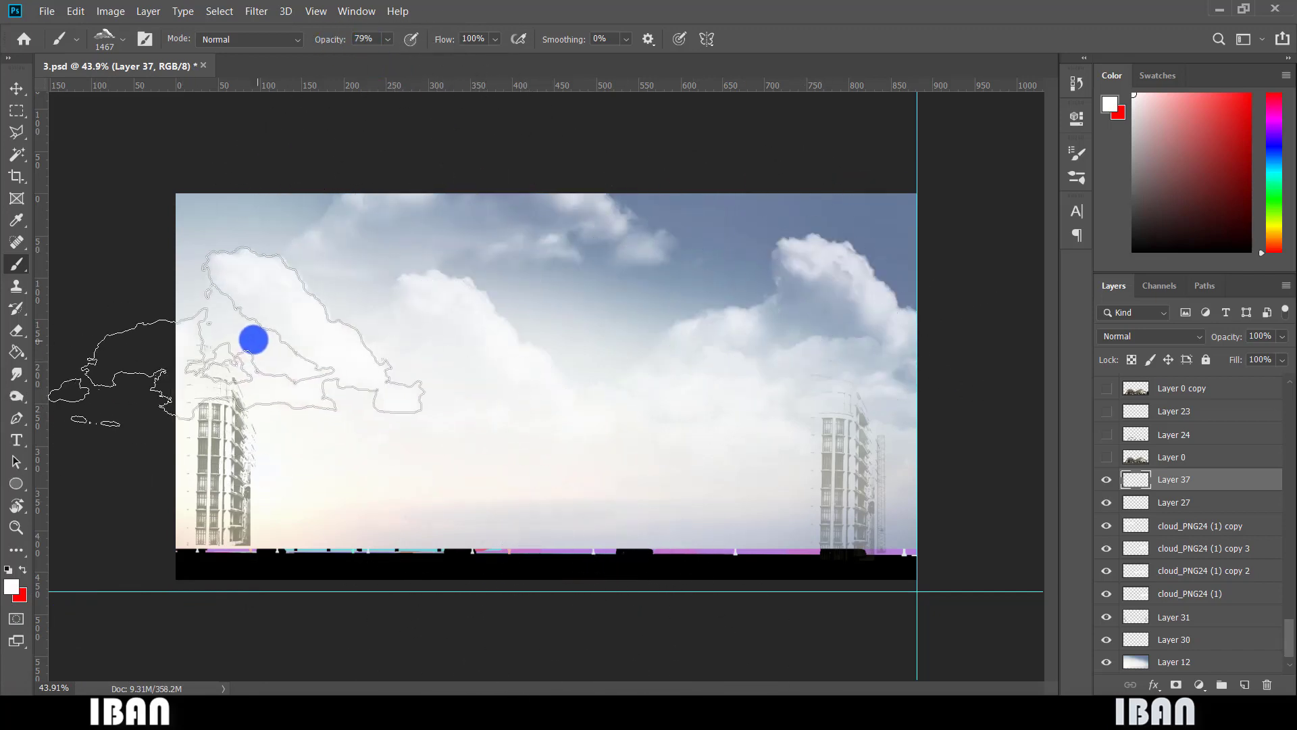
right_click(638, 323)
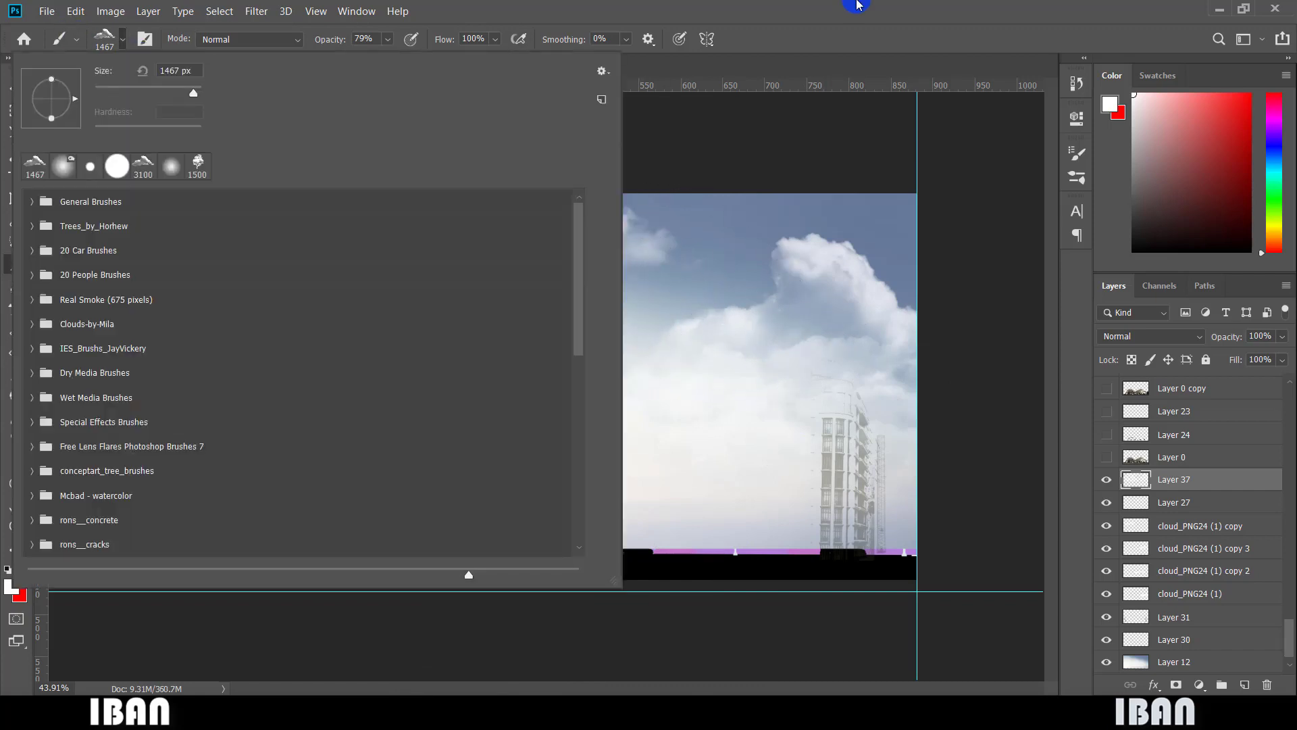
mouse_move(586, 266)
mouse_down()
mouse_move(574, 472)
mouse_move(586, 252)
mouse_up()
click(124, 47)
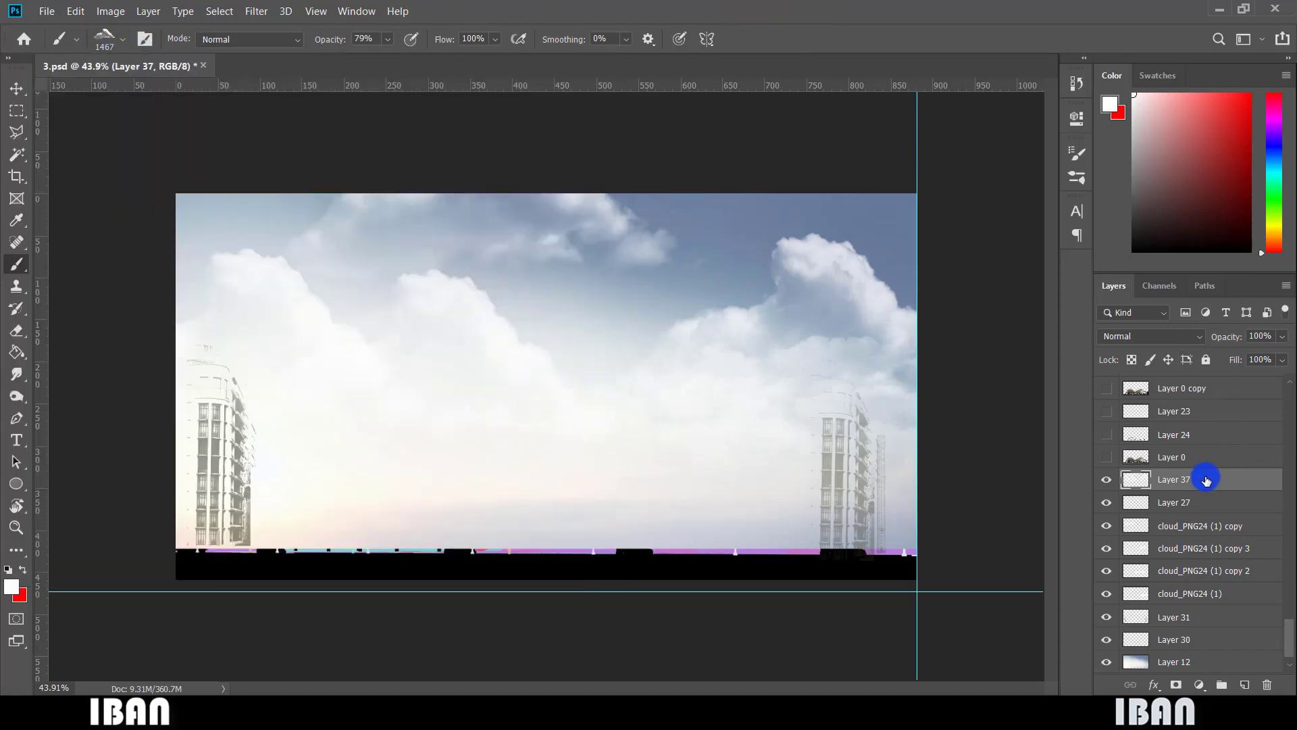
Delete the layer with the painted clouds and show Layer 0 again.
key(Delete)
click(1107, 461)
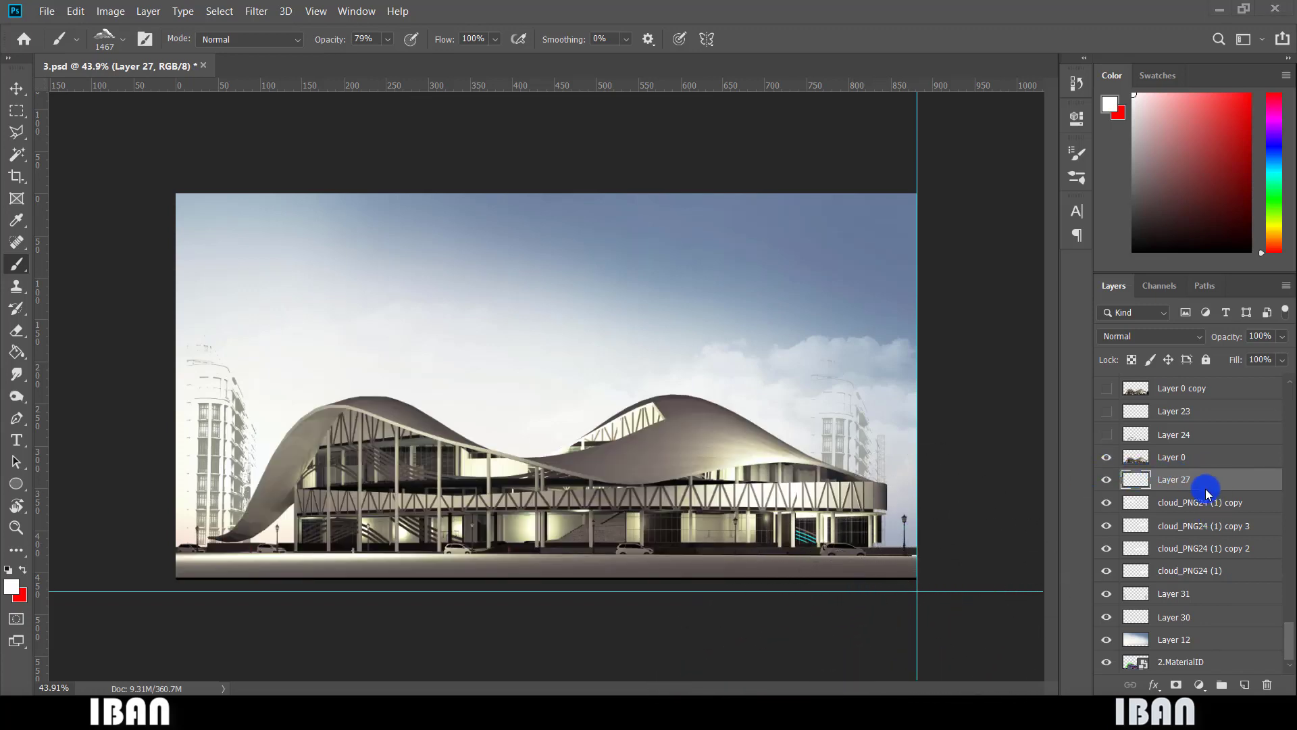
Show Layer 24 above the building render and switch to the Dodge/Burn tool.
scroll(1207, 492, up, 5)
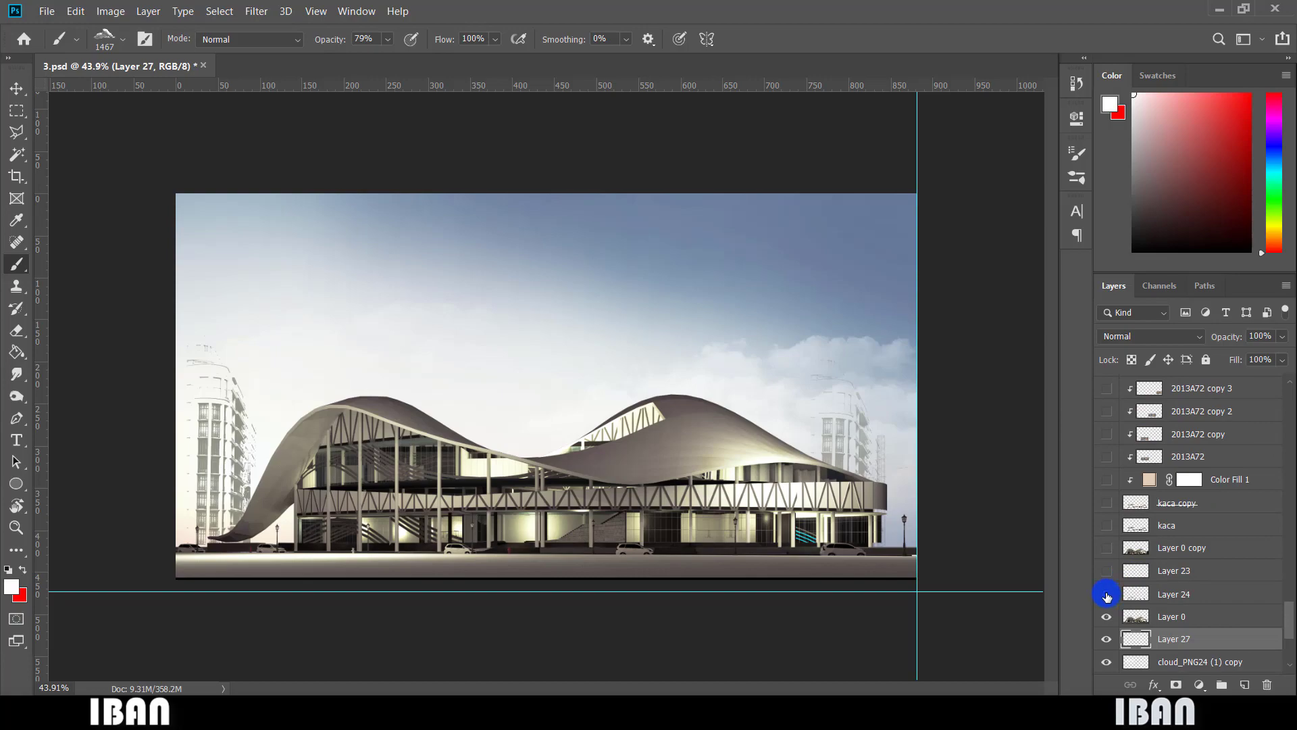
click(1107, 594)
scroll(821, 540, up, 6)
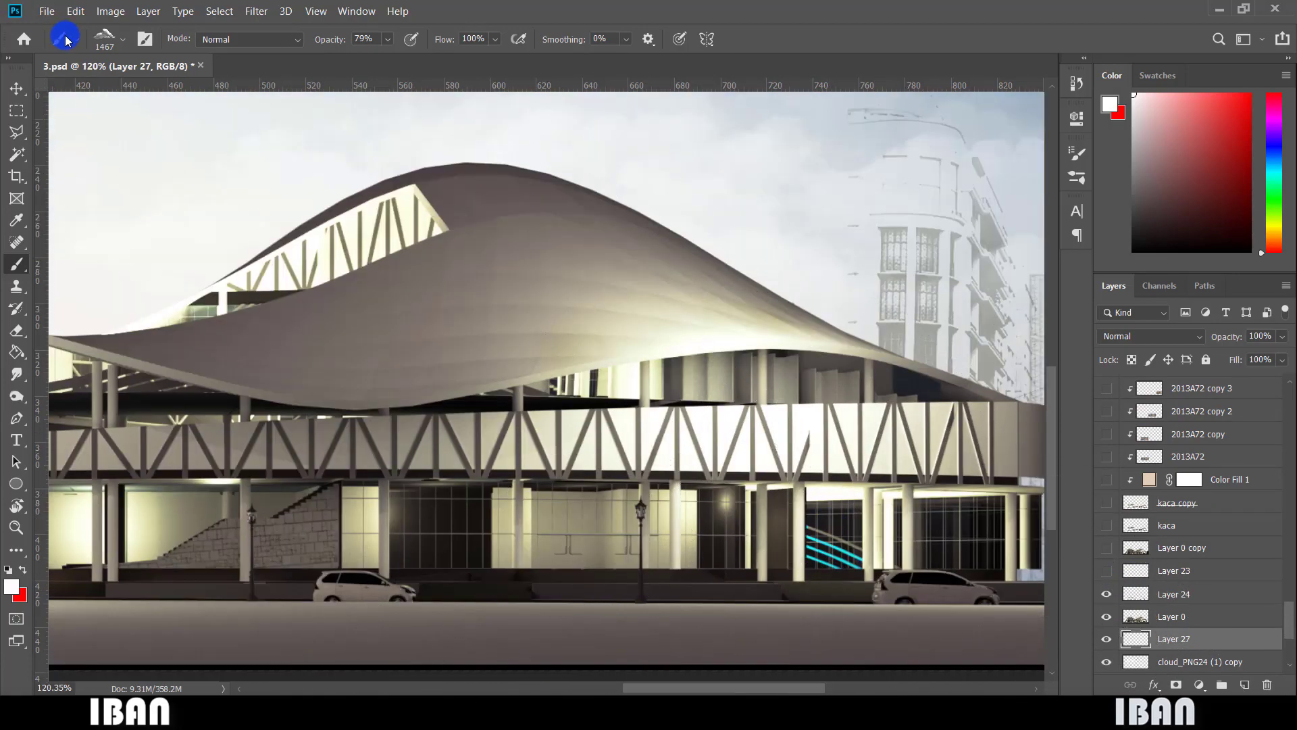
click(110, 41)
key(o)
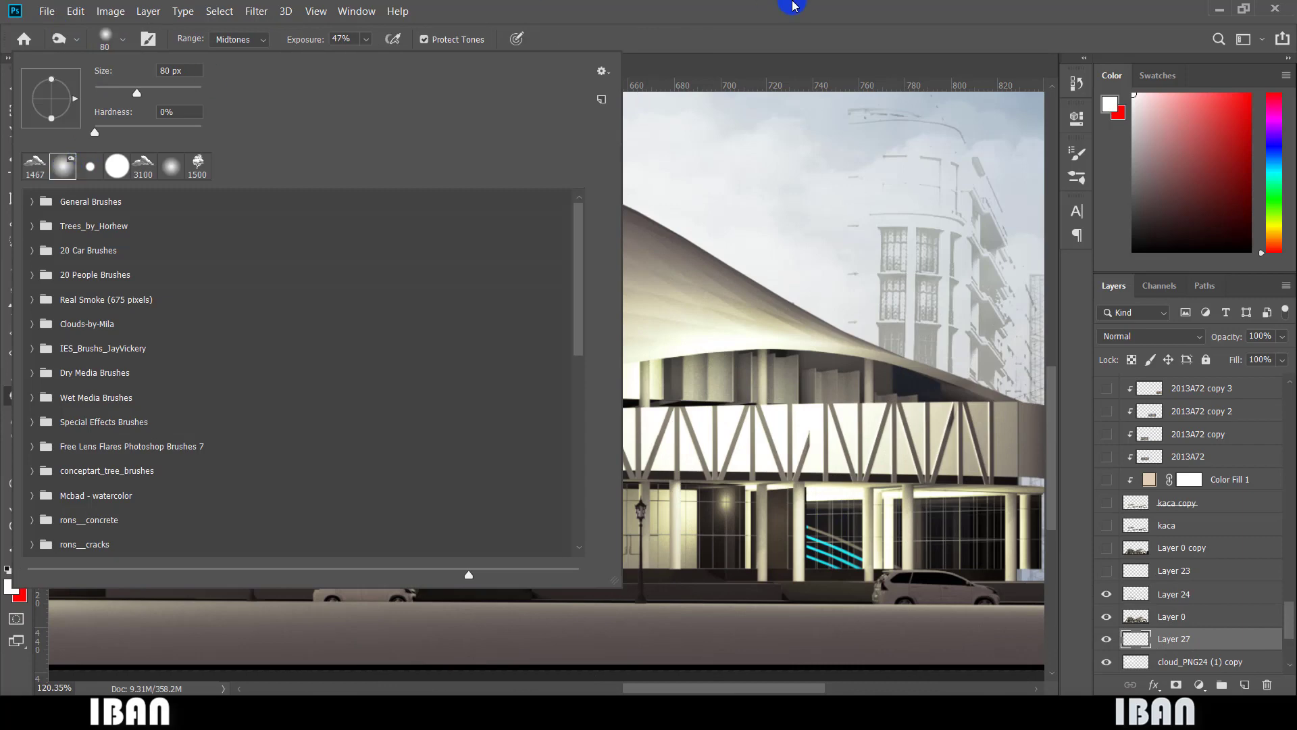
scroll(821, 411, down, 3)
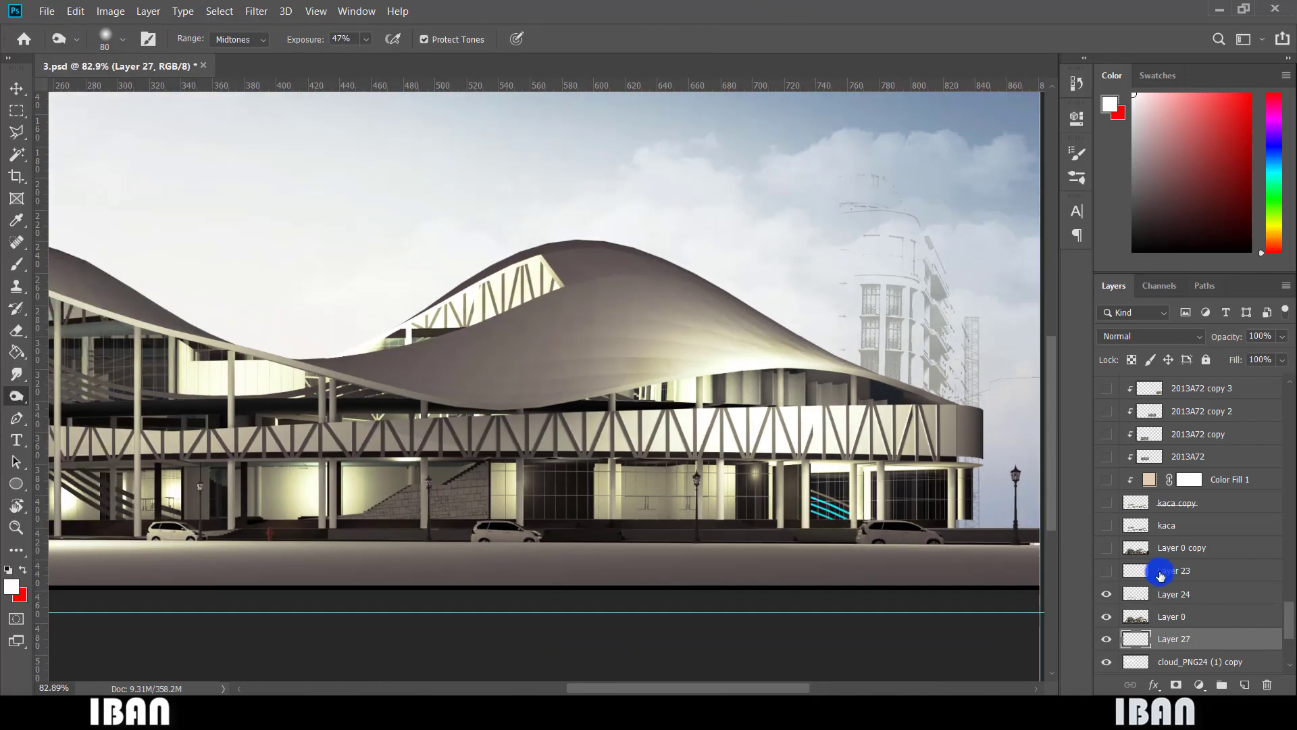
Show Layer 23 and Layer 0 copy, toggling Layer 0 copy to compare the image with and without it.
click(1109, 554)
scroll(894, 516, down, 5)
click(1107, 553)
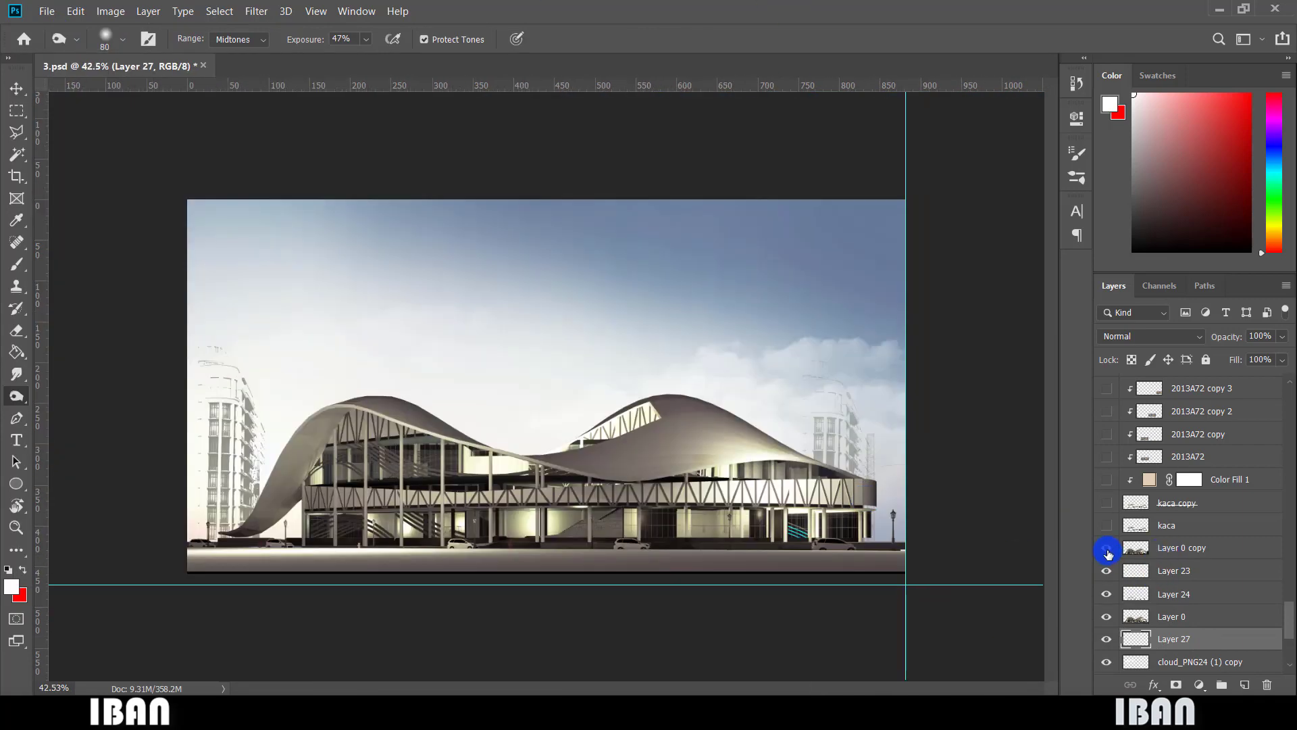
click(1108, 549)
click(1107, 550)
click(1108, 549)
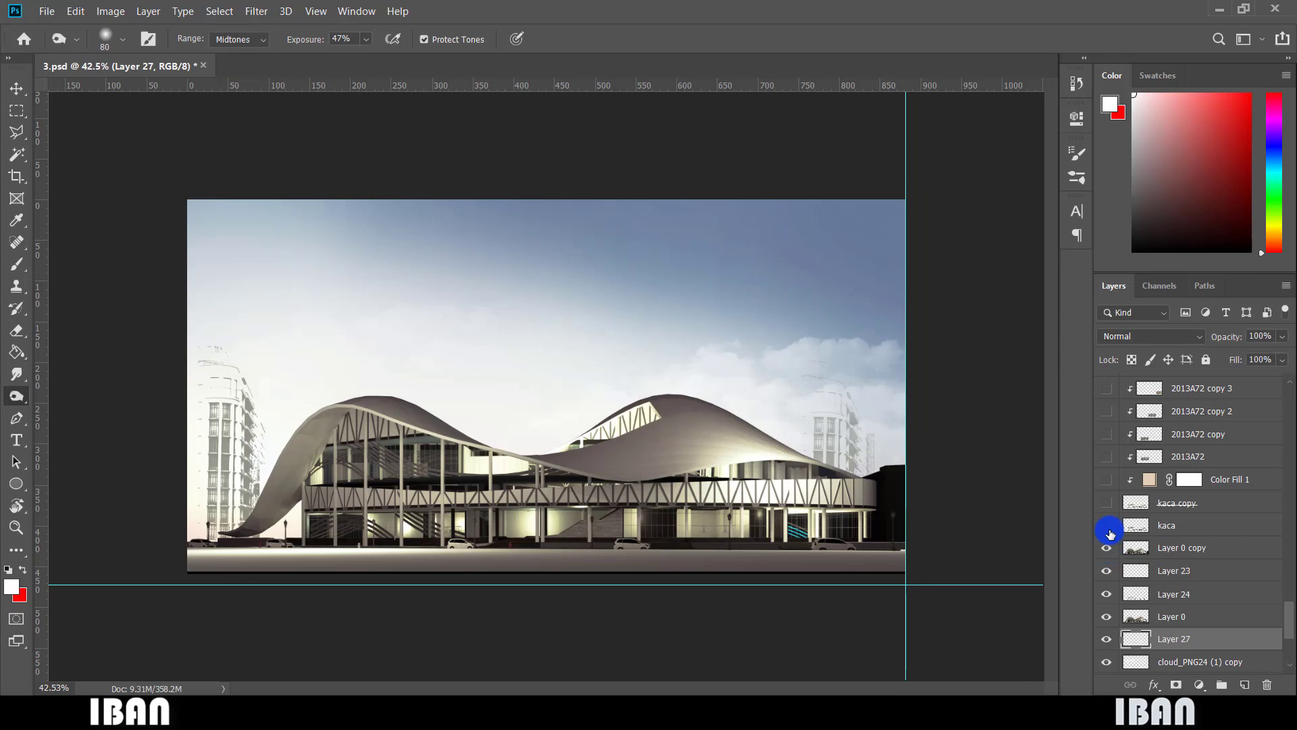
Show the kaca layer and toggle kaca copy to compare their effect on the building's glass.
click(1106, 547)
click(1106, 547)
click(1107, 546)
click(1107, 545)
click(1106, 512)
click(1106, 511)
click(1106, 511)
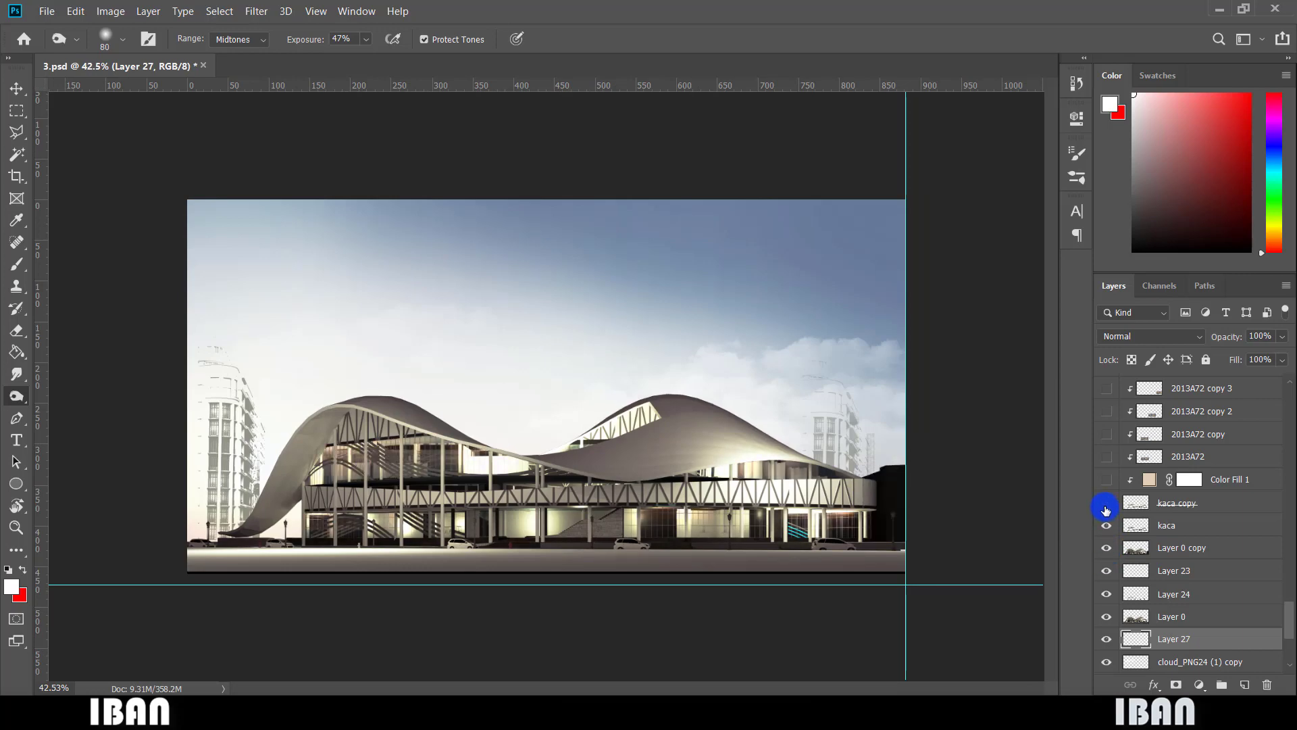
Toggle the kaca copy layer repeatedly to compare the building's glass with and without it, leaving it shown.
click(1106, 510)
click(1107, 510)
click(1107, 511)
click(1107, 511)
click(1108, 511)
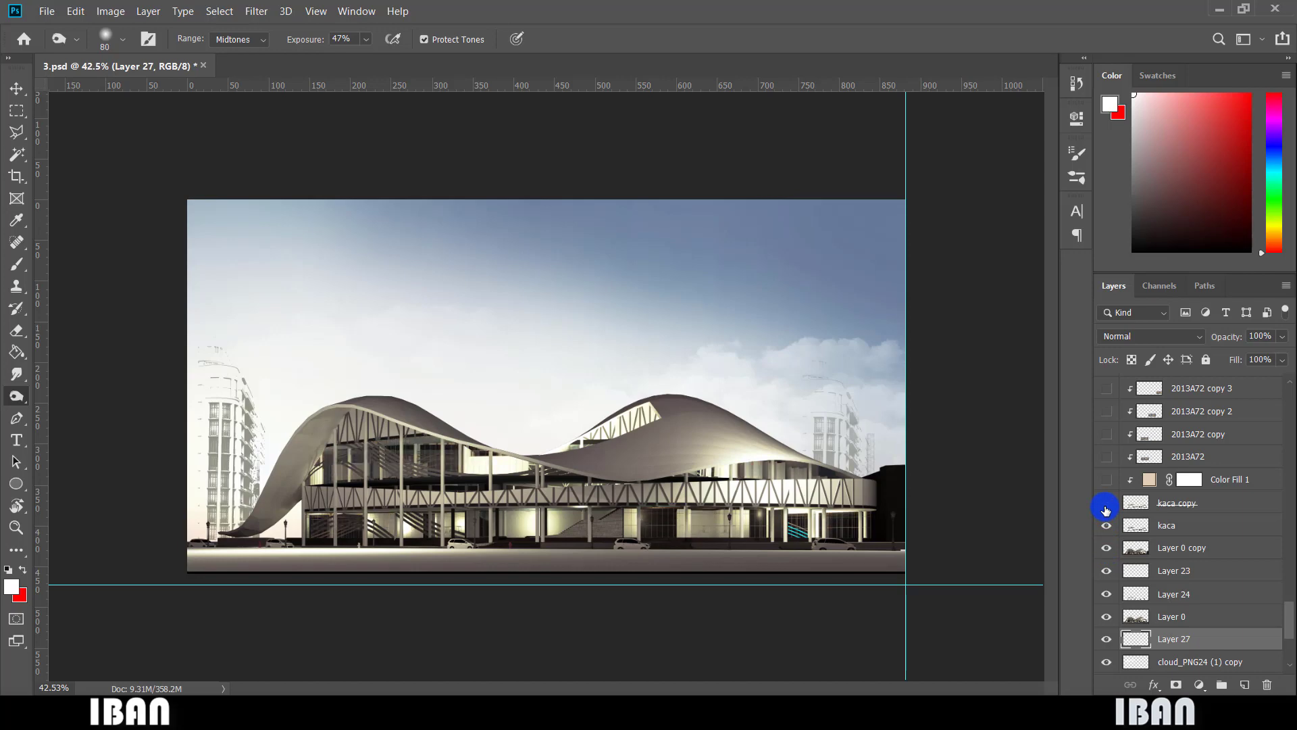
click(1108, 512)
Hide every layer from Layer 0 copy down to 2.MaterialID so only kaca and kaca copy stay shown.
scroll(1210, 567, down, 5)
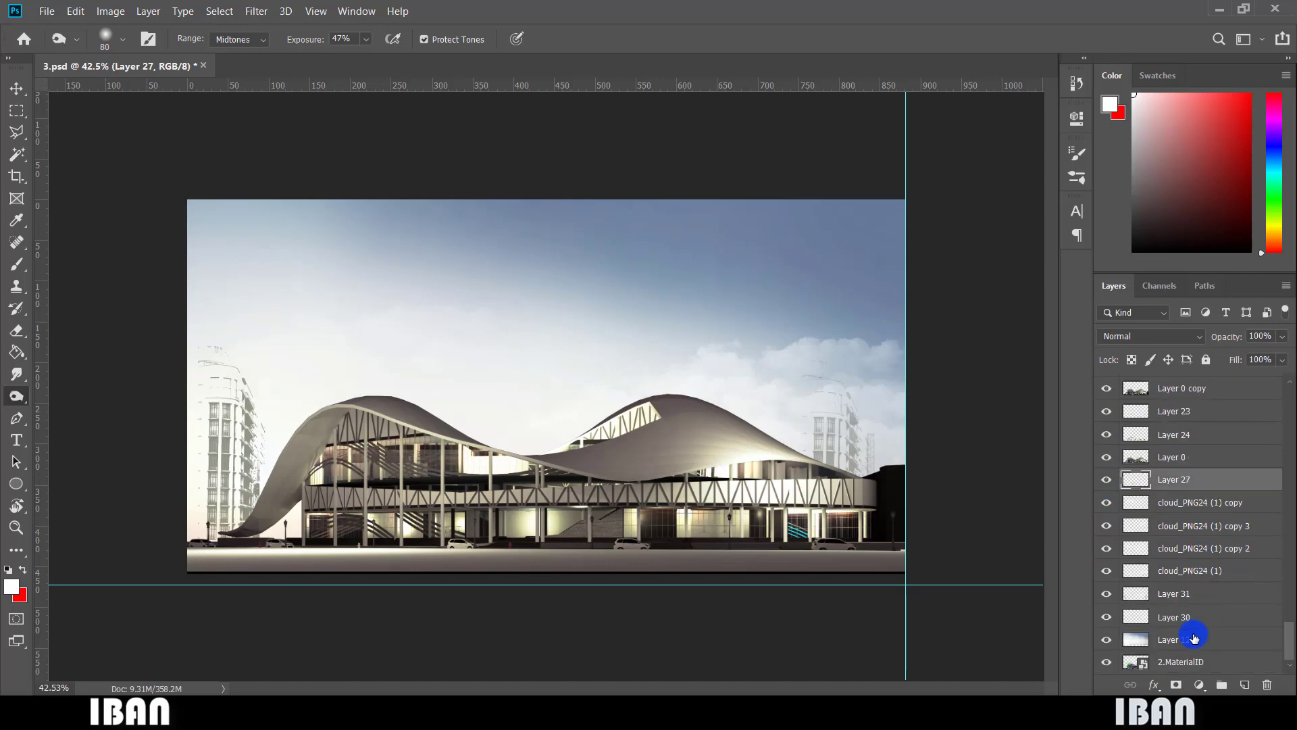
click(1188, 664)
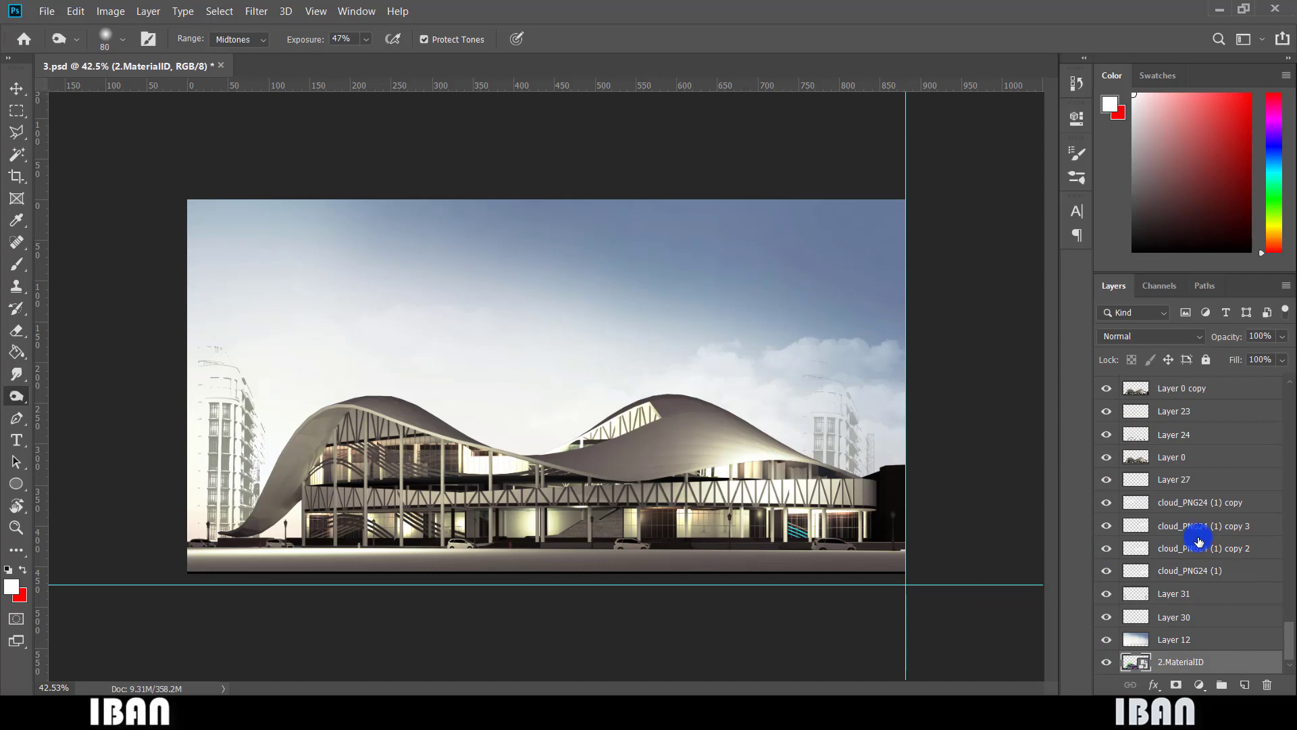
scroll(1196, 536, up, 2)
scroll(1196, 531, up, 2)
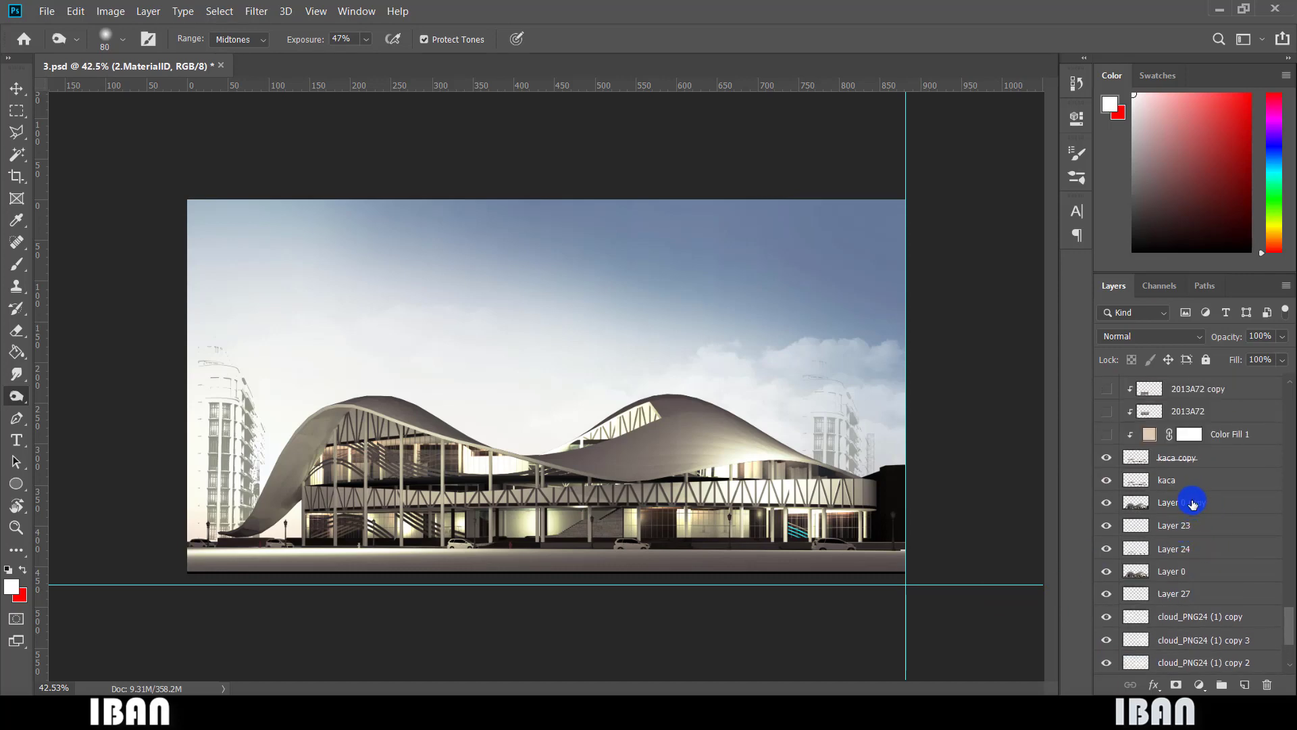
scroll(1112, 487, down, 2)
drag(1107, 456, 1116, 646)
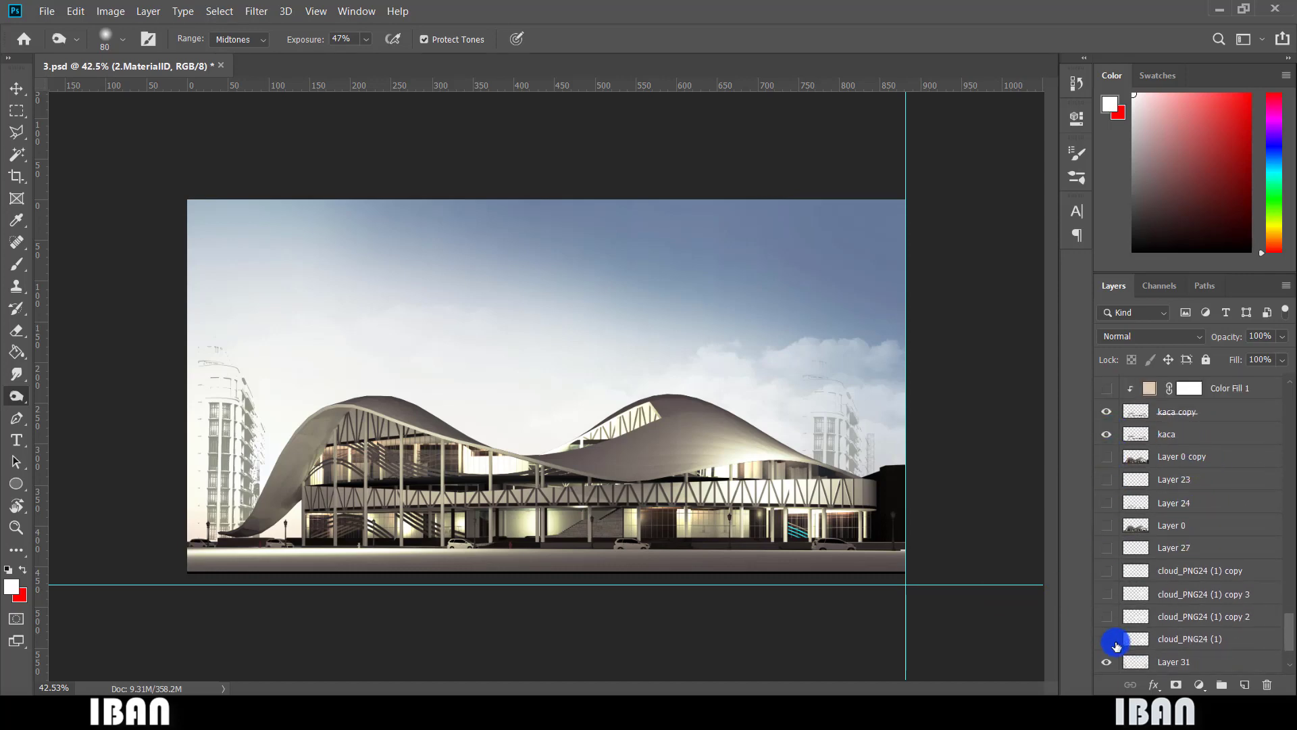
scroll(1126, 562, down, 3)
drag(1106, 593, 1110, 661)
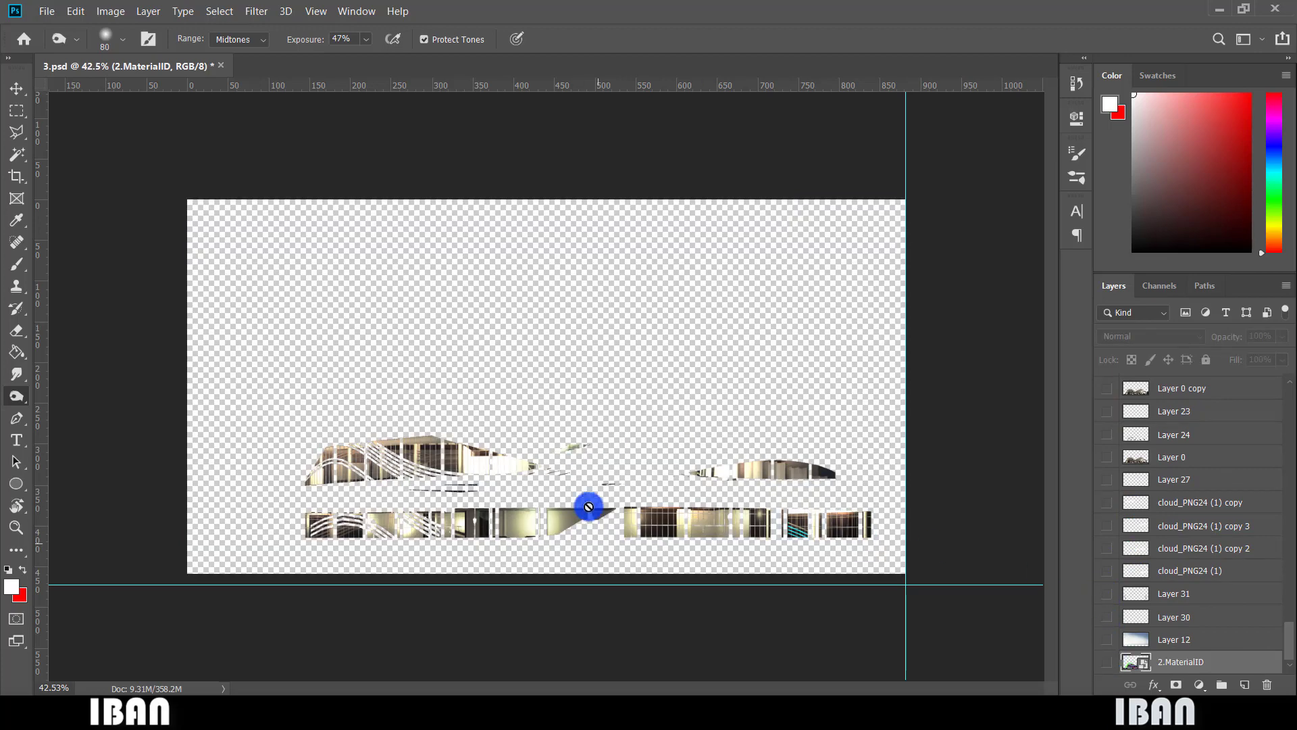
scroll(588, 506, up, 4)
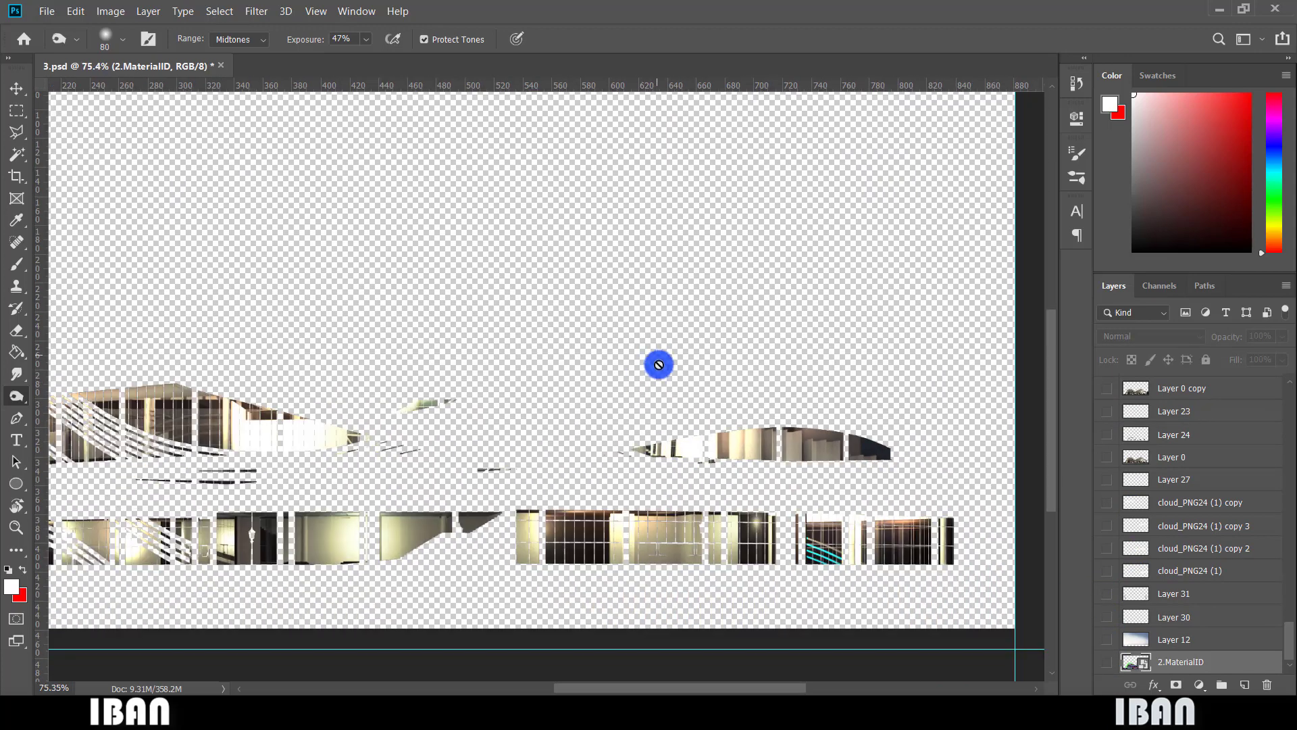
scroll(658, 365, down, 3)
Activate the Brush tool, make kaca copy the active layer, and choose a recent hard round brush.
key(b)
scroll(1194, 471, up, 2)
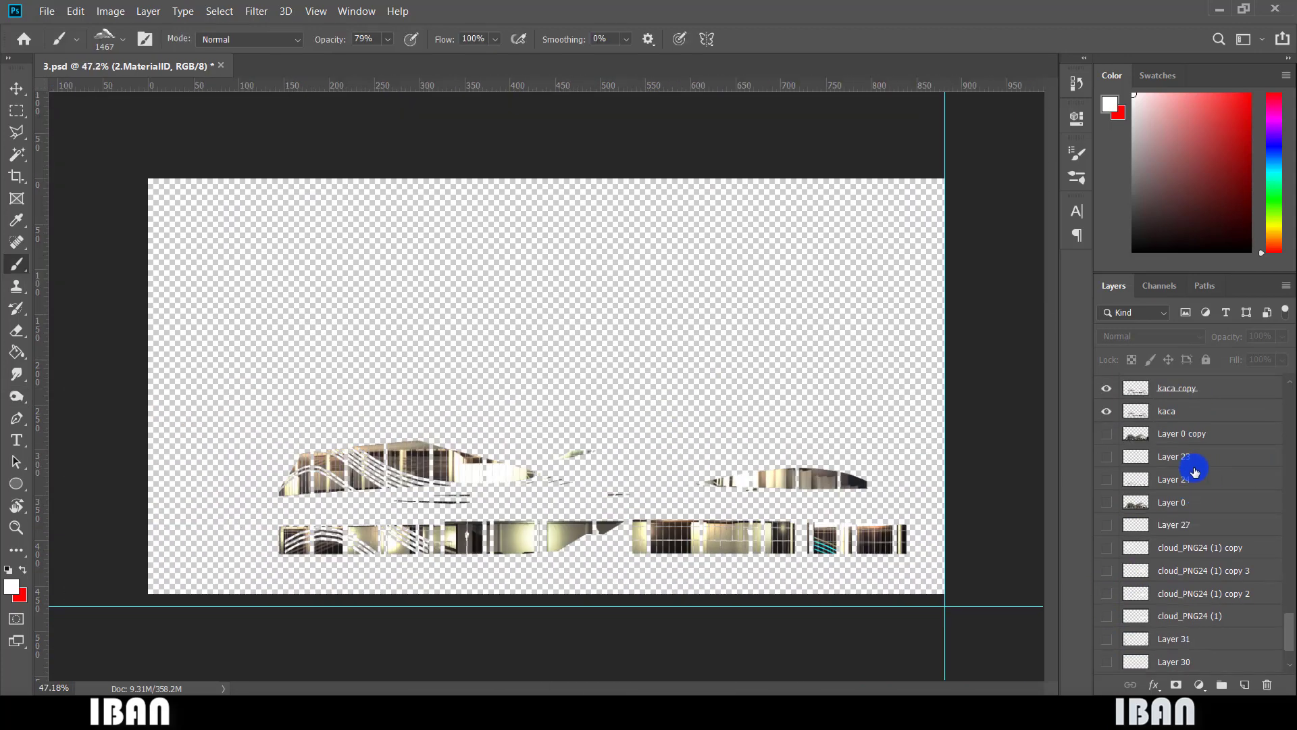
scroll(1194, 471, up, 1)
ctrl+click(1135, 457)
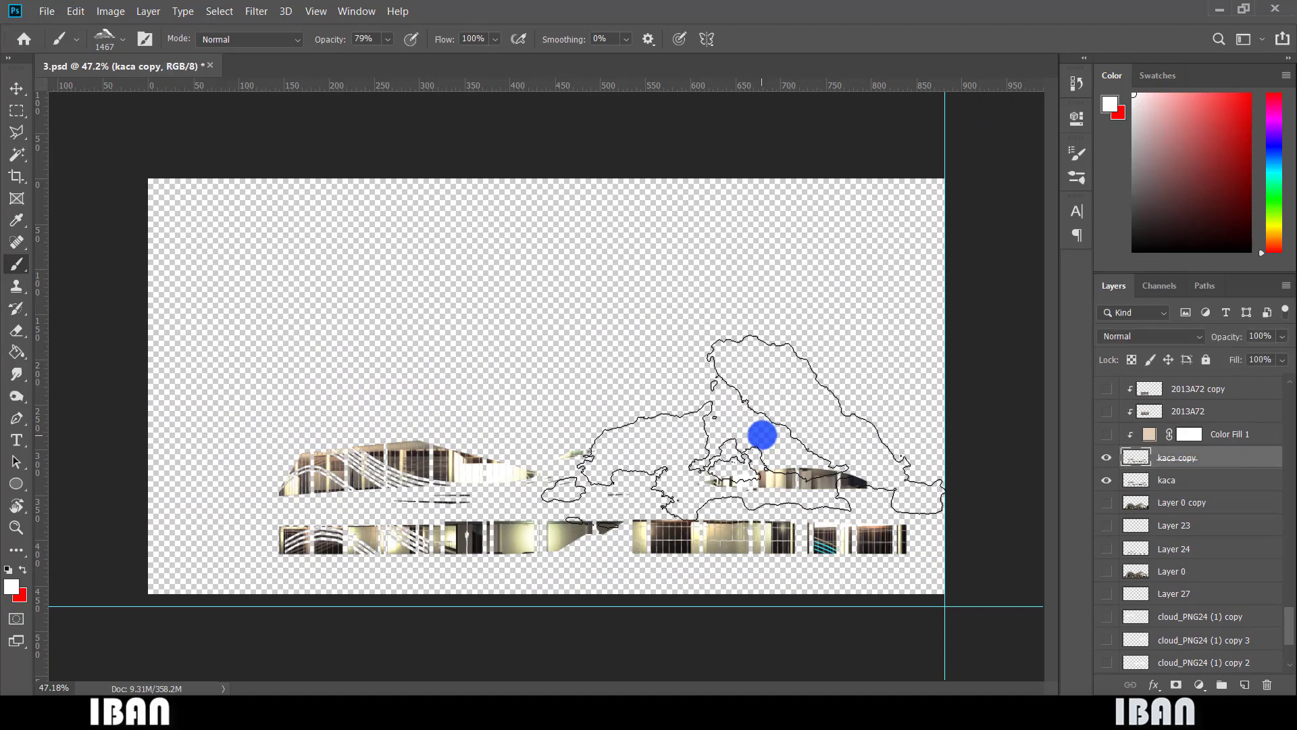
key(ctrl+d)
click(116, 39)
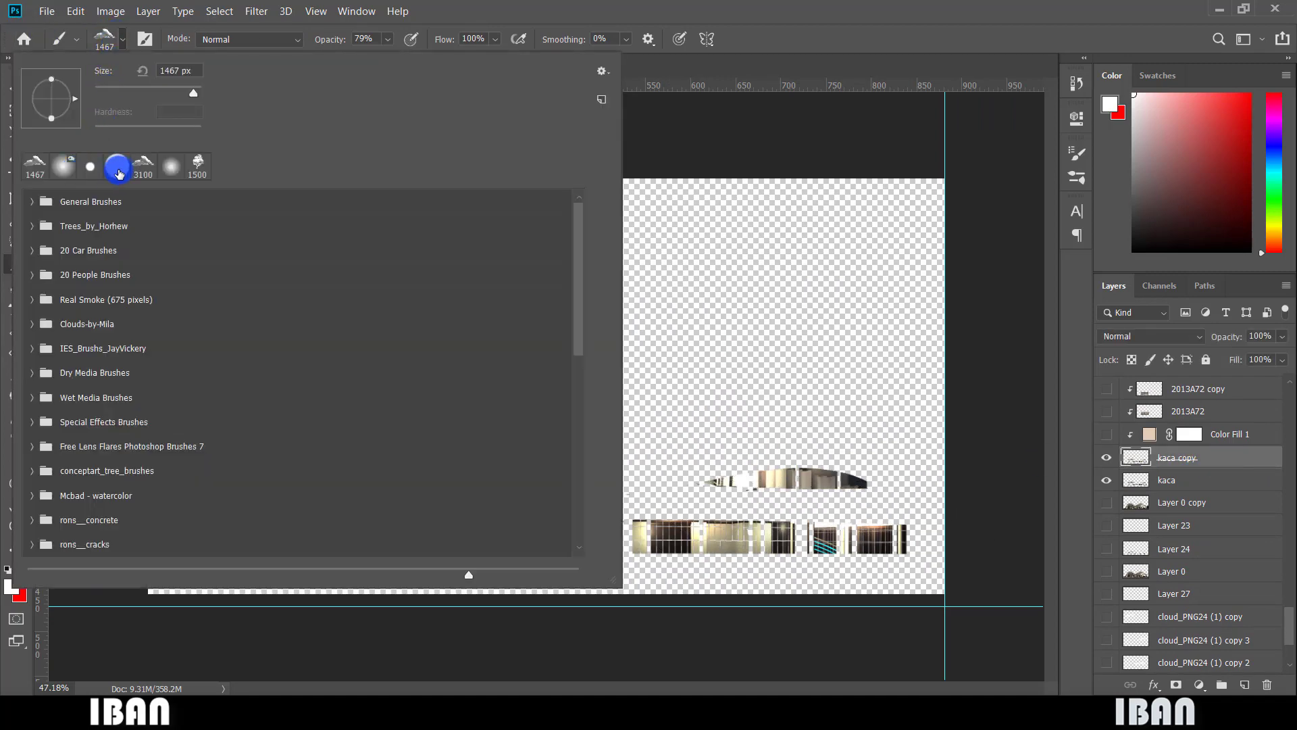
double_click(118, 169)
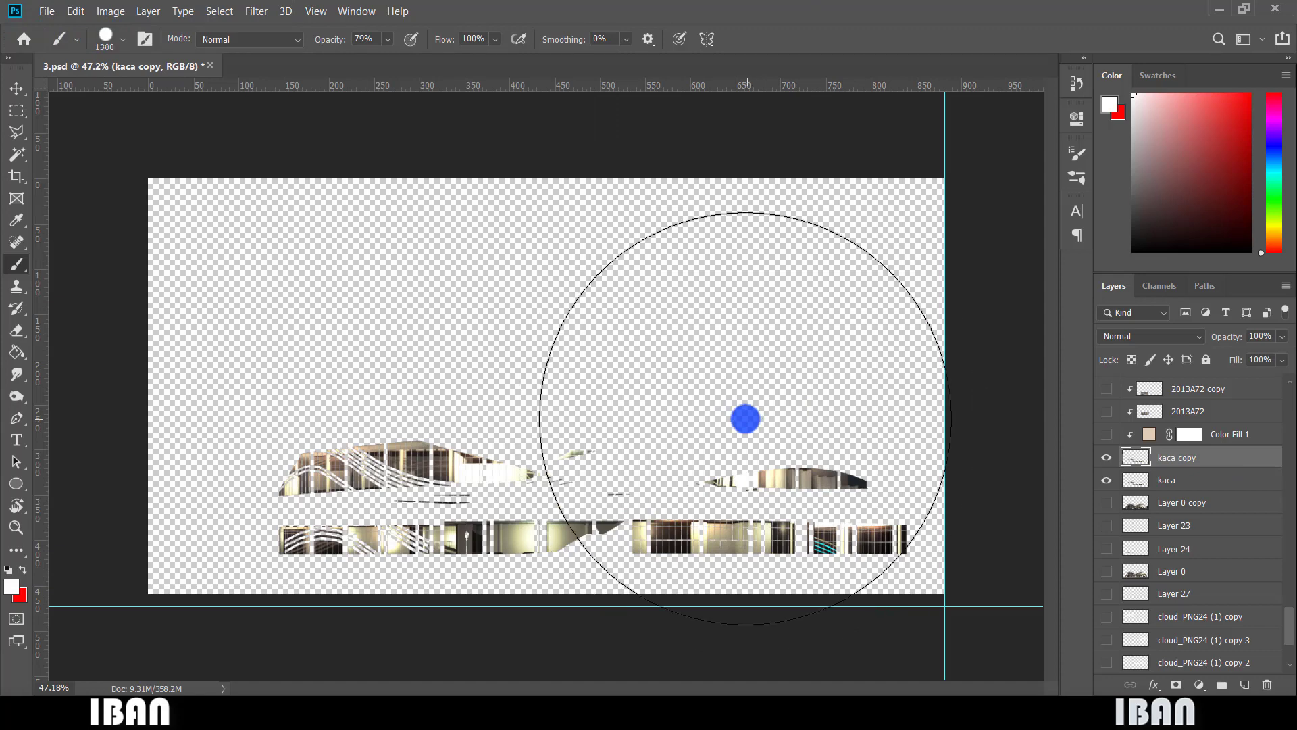
Reduce the brush size to 300 px and set the brush's blending mode to Color Dodge.
key(bracketleft)
key(bracketleft)
key(bracketleft)
key(bracketleft)
key(bracketleft)
key(bracketleft)
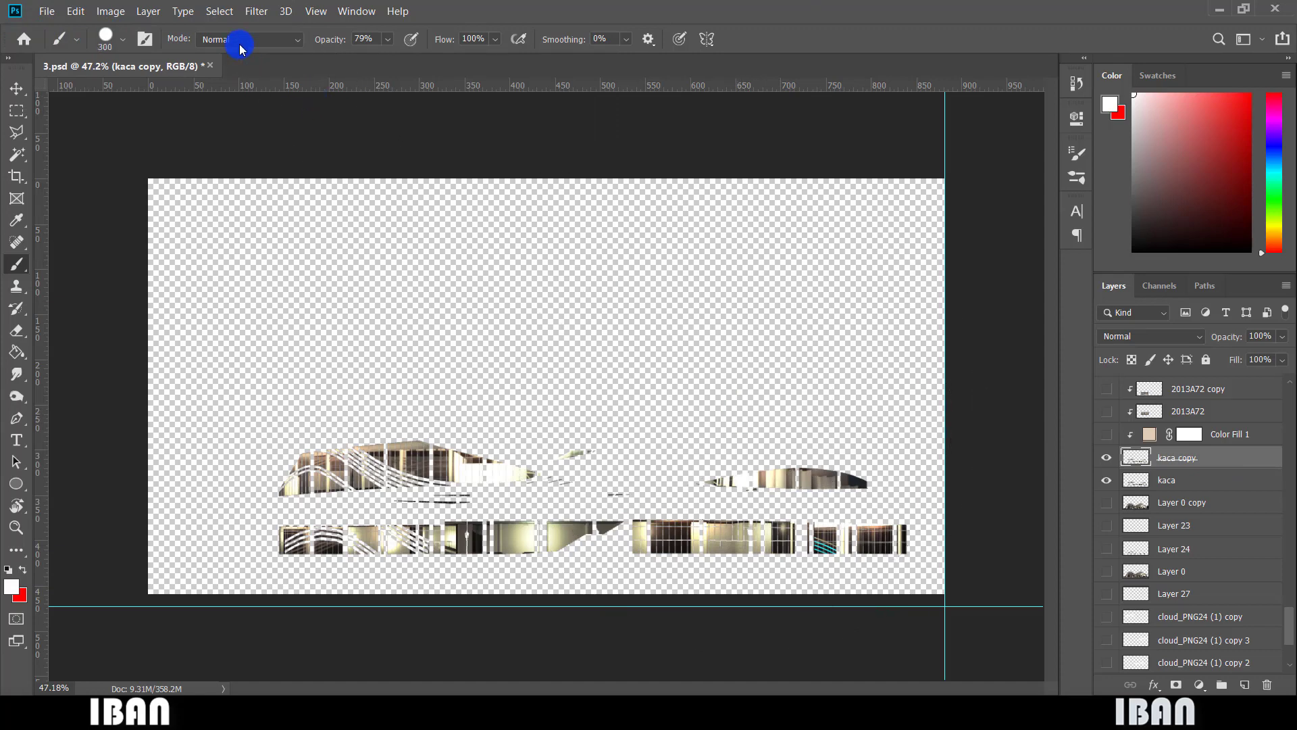
click(245, 41)
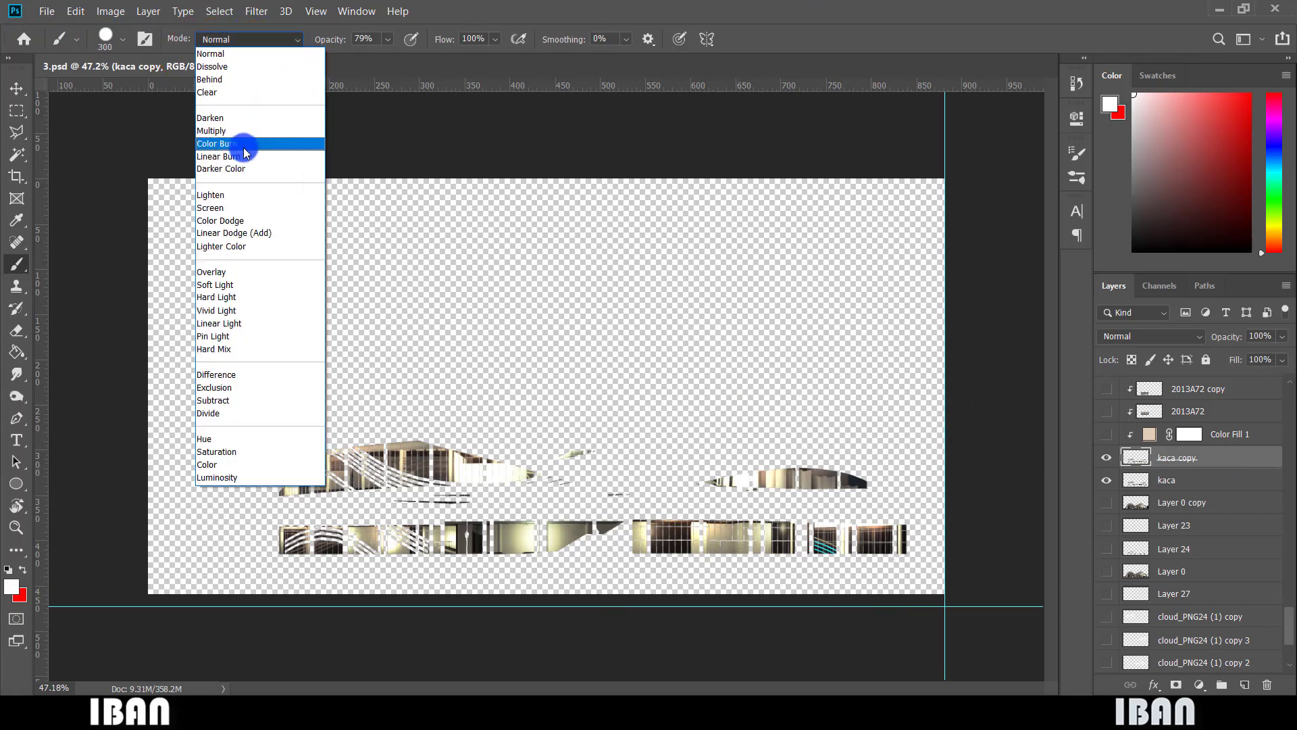
click(233, 220)
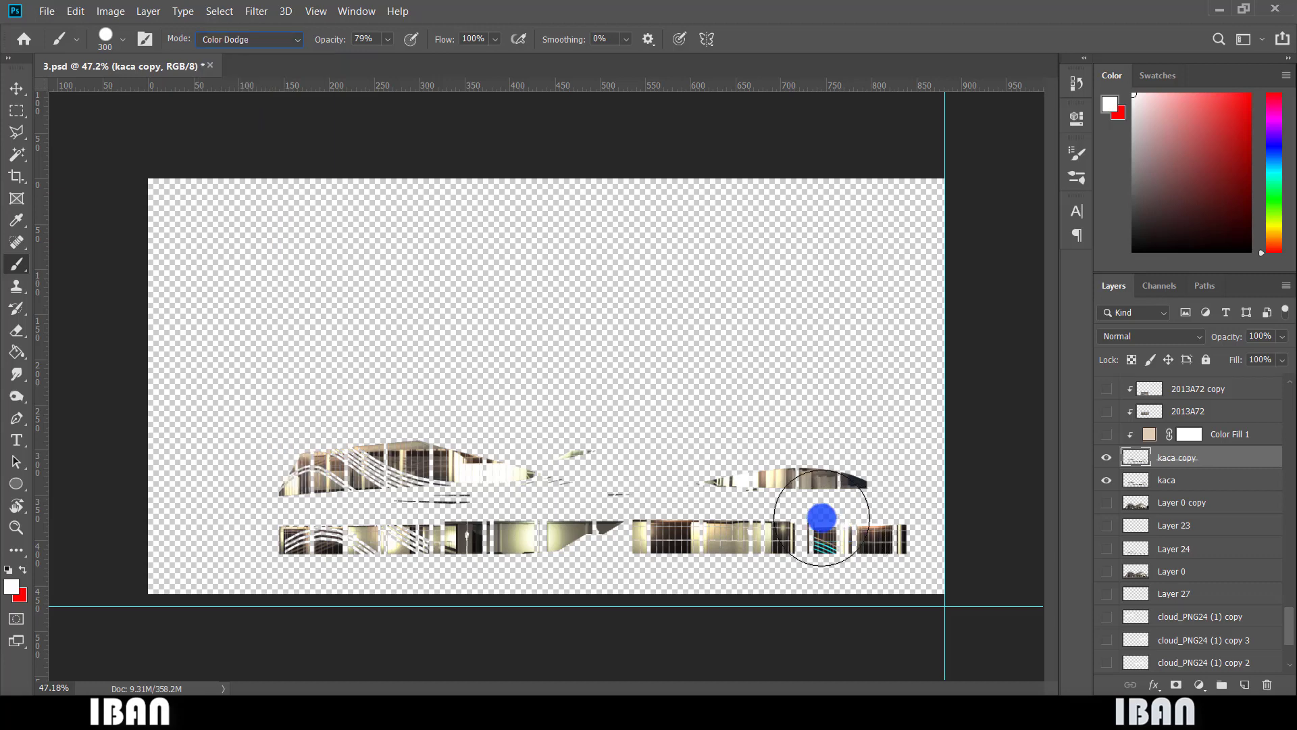
Change the foreground color from white to a bright saturated red for painting on the glass.
click(15, 586)
drag(916, 288, 962, 146)
click(1129, 149)
scroll(811, 435, up, 2)
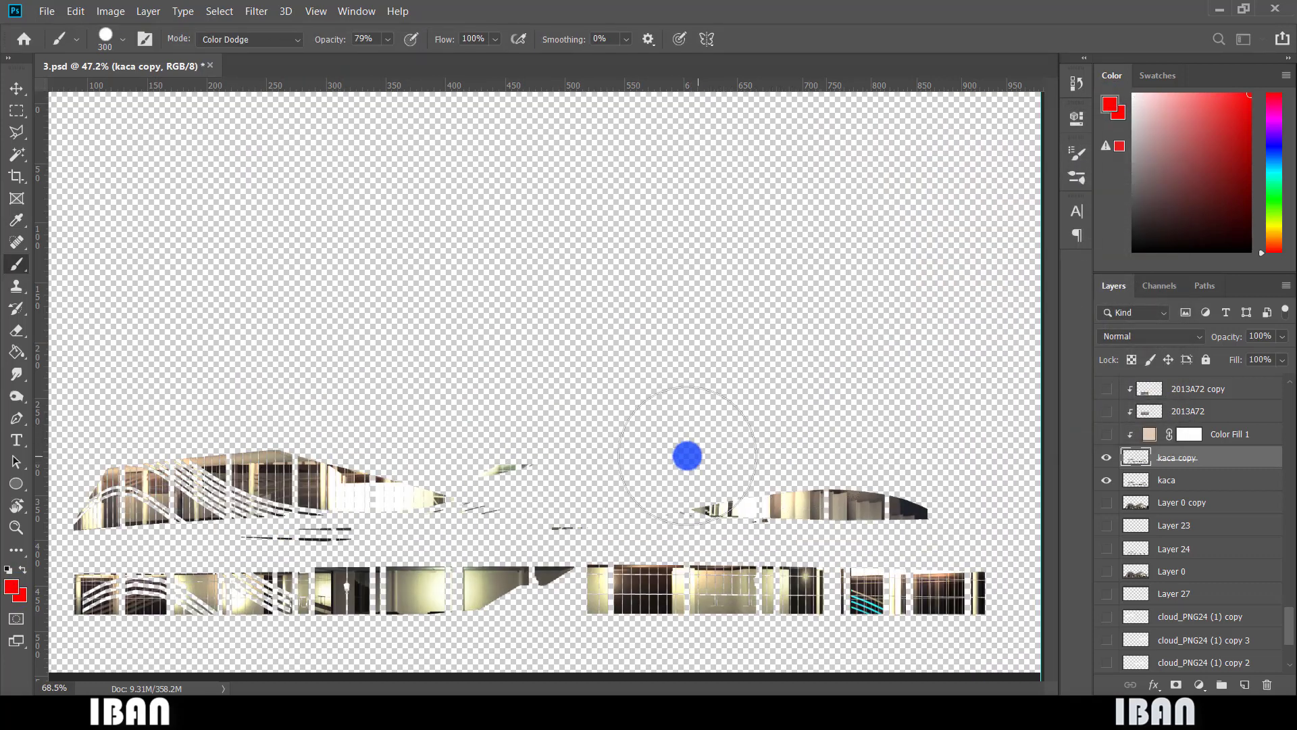
Try red Color Dodge dabs near the upper glass on kaca copy, and undo them.
click(701, 446)
click(878, 426)
key(ctrl+z)
key(ctrl+z)
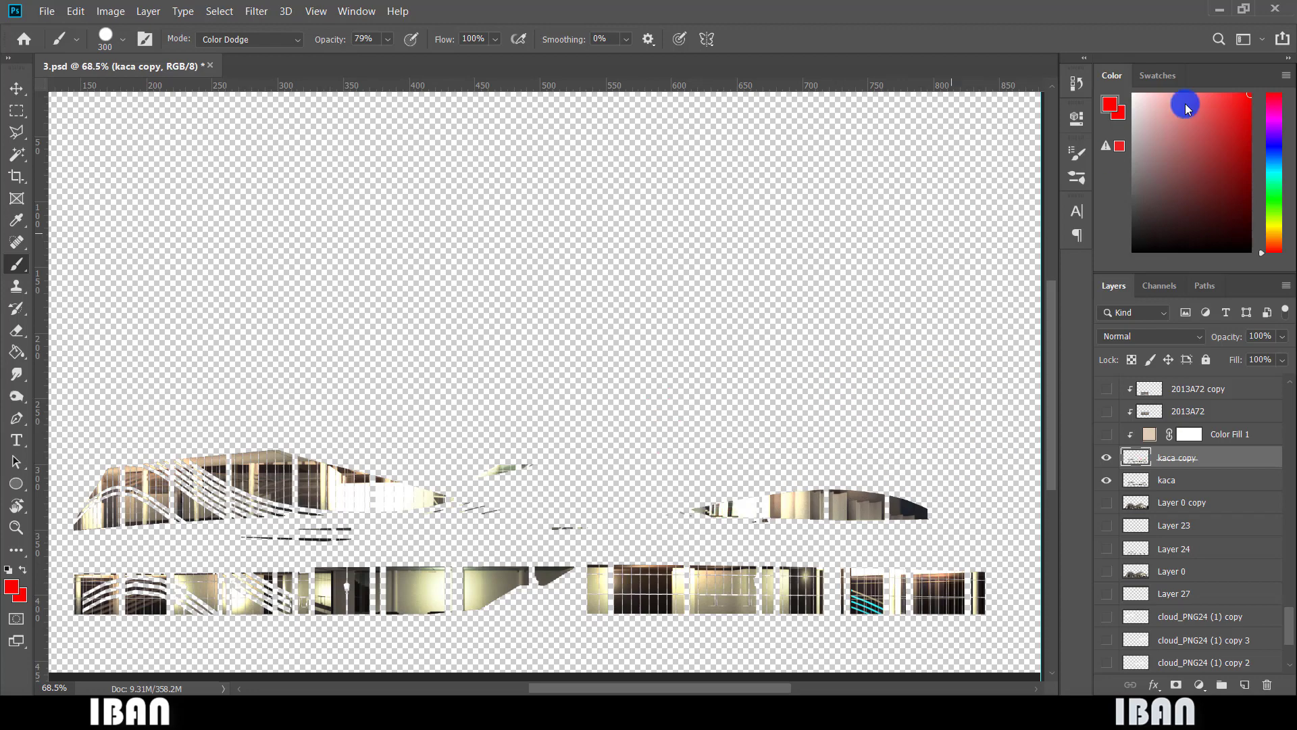
Switch to the soft round brush tip with 0% hardness and enlarge it to 100 px.
click(1075, 159)
click(1076, 164)
click(1078, 177)
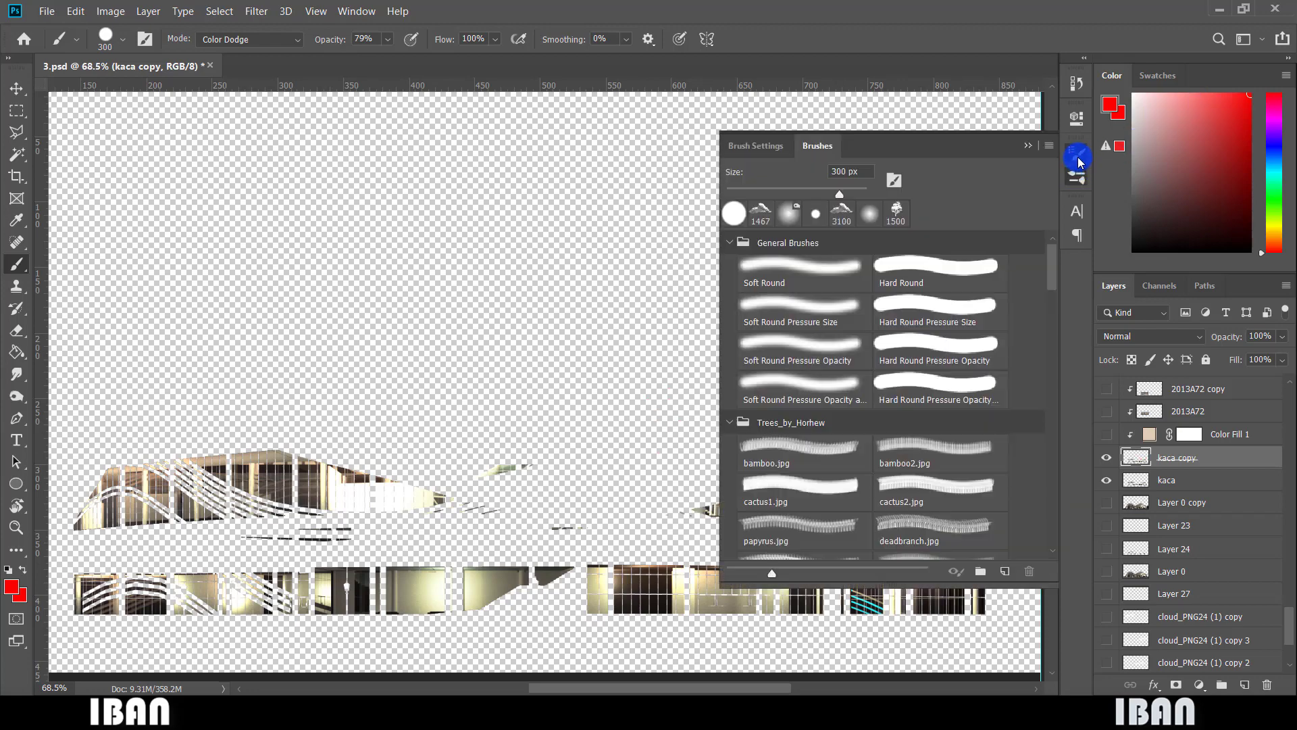
click(1076, 158)
click(857, 179)
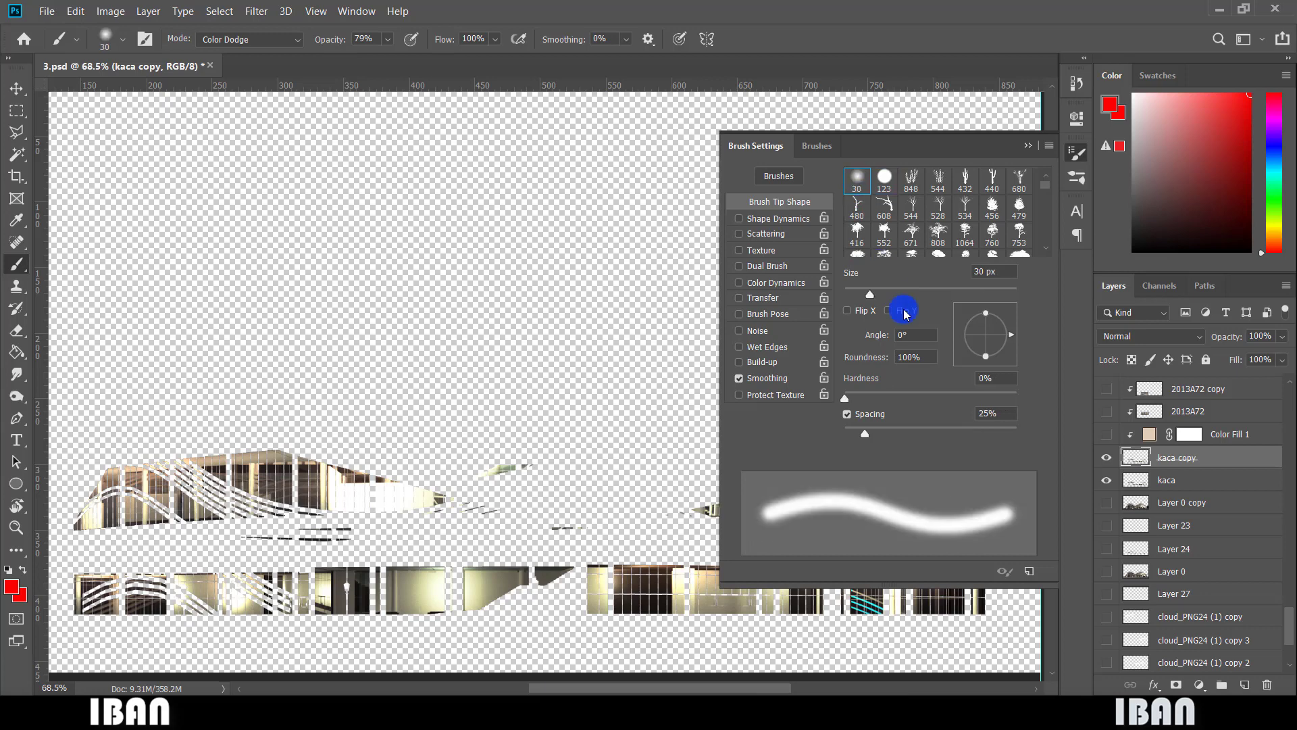
click(1026, 150)
mouse_move(666, 490)
mouse_down()
mouse_move(889, 484)
mouse_move(872, 481)
mouse_up()
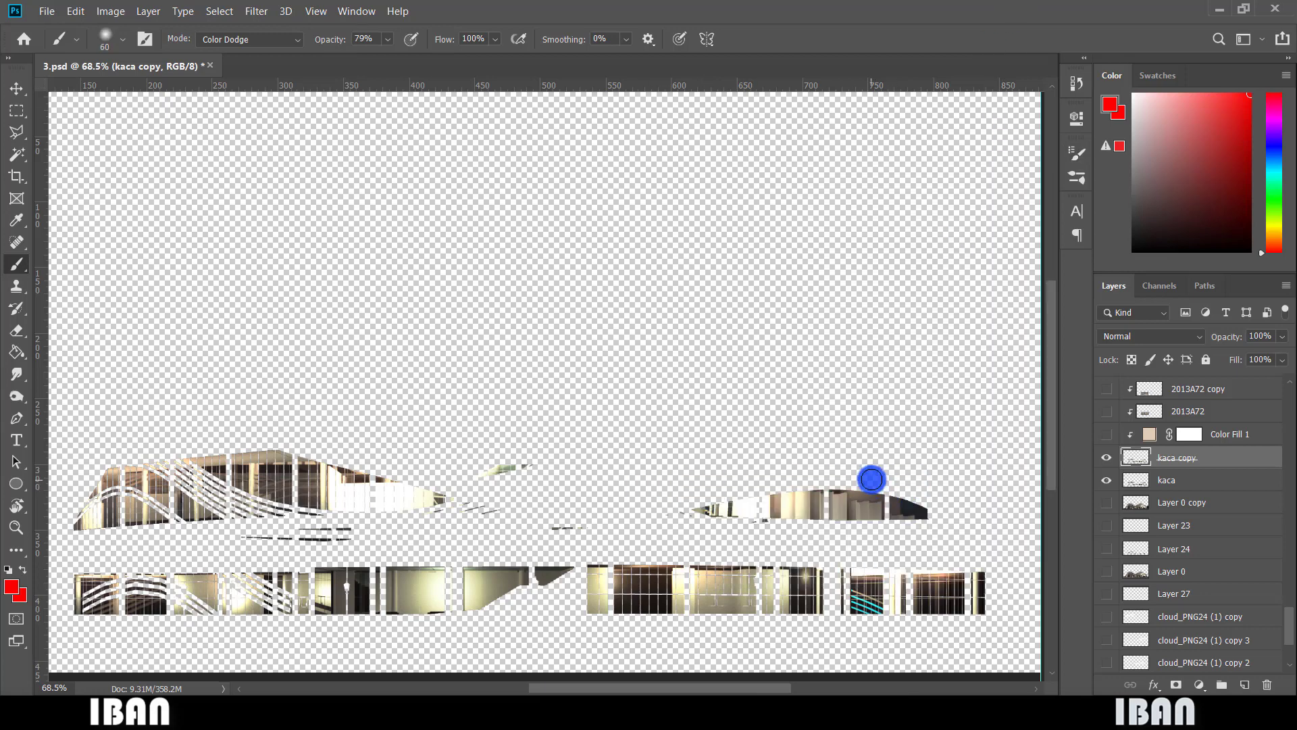
key(bracketright)
key(bracketright)
key(bracketright)
key(bracketright)
Load kaca copy's contents as a selection, brush red over the right roof's upper glass, and undo the stroke.
ctrl+click(1136, 458)
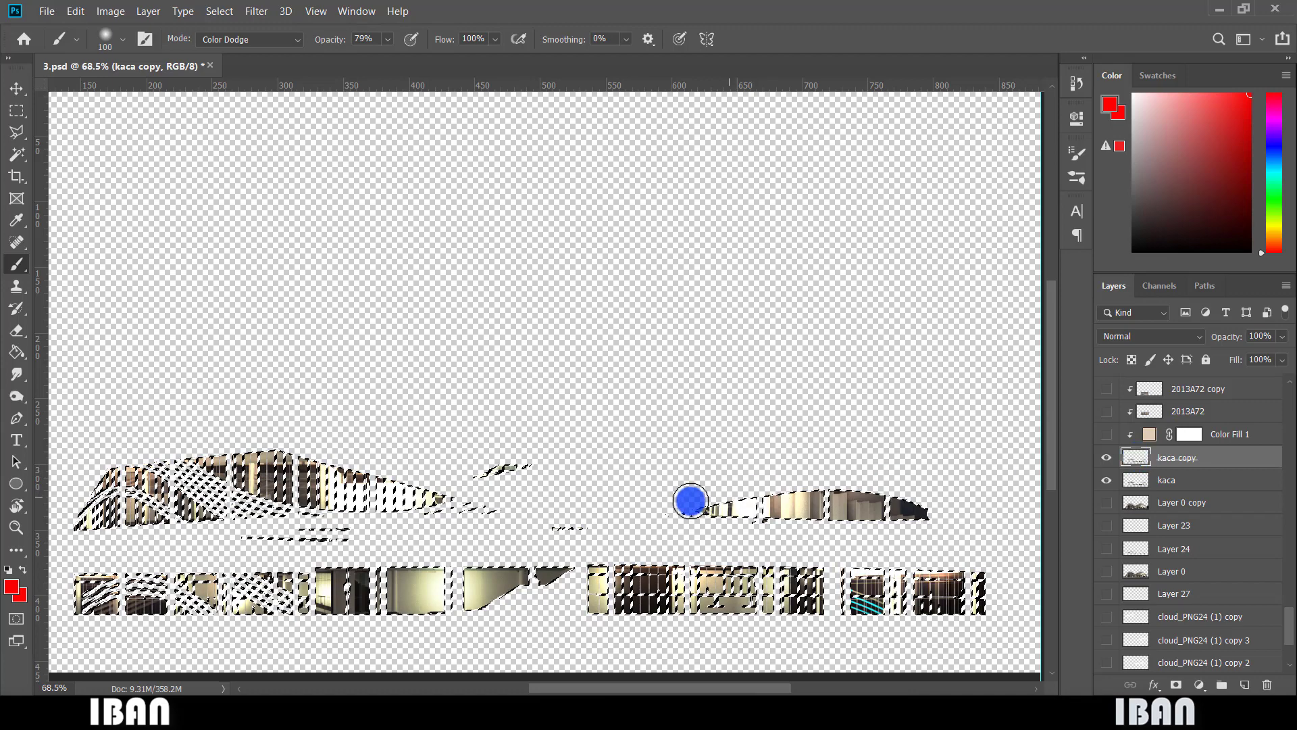
mouse_move(691, 501)
mouse_down()
mouse_move(874, 480)
mouse_move(558, 509)
mouse_up()
scroll(764, 420, down, 4)
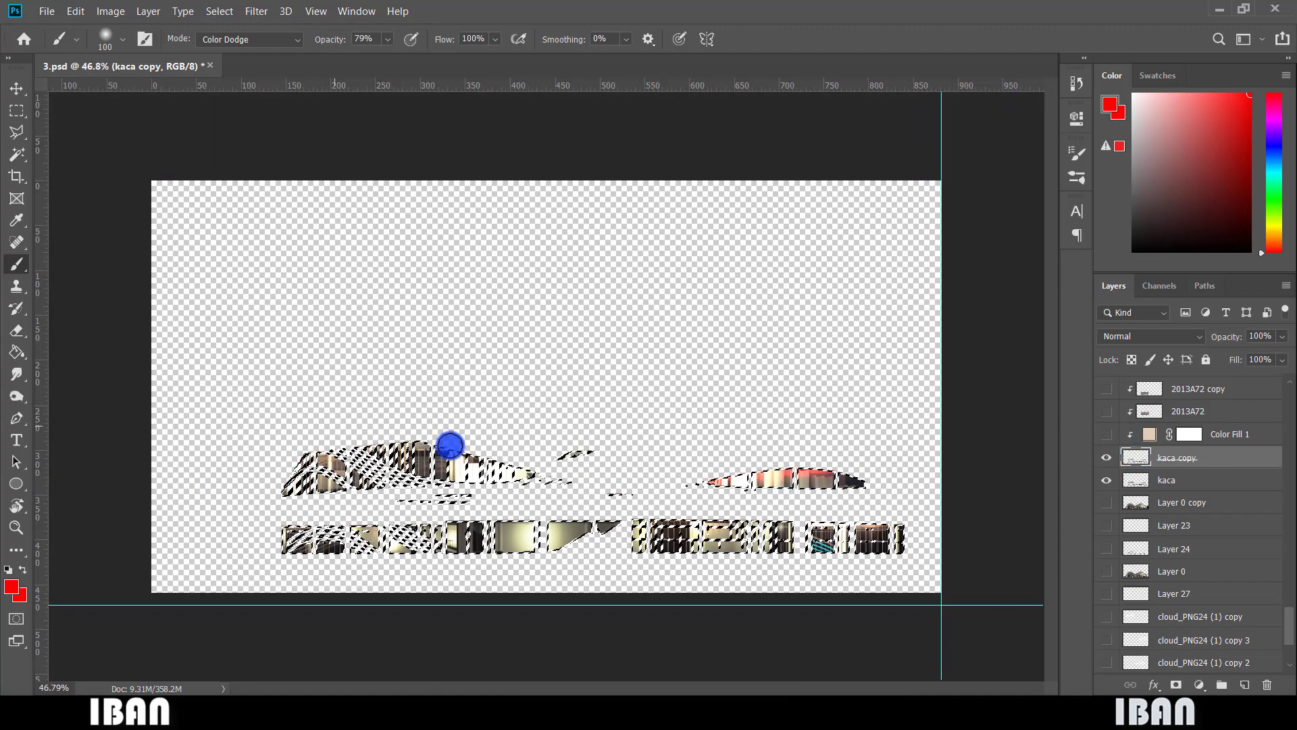
key(ctrl+z)
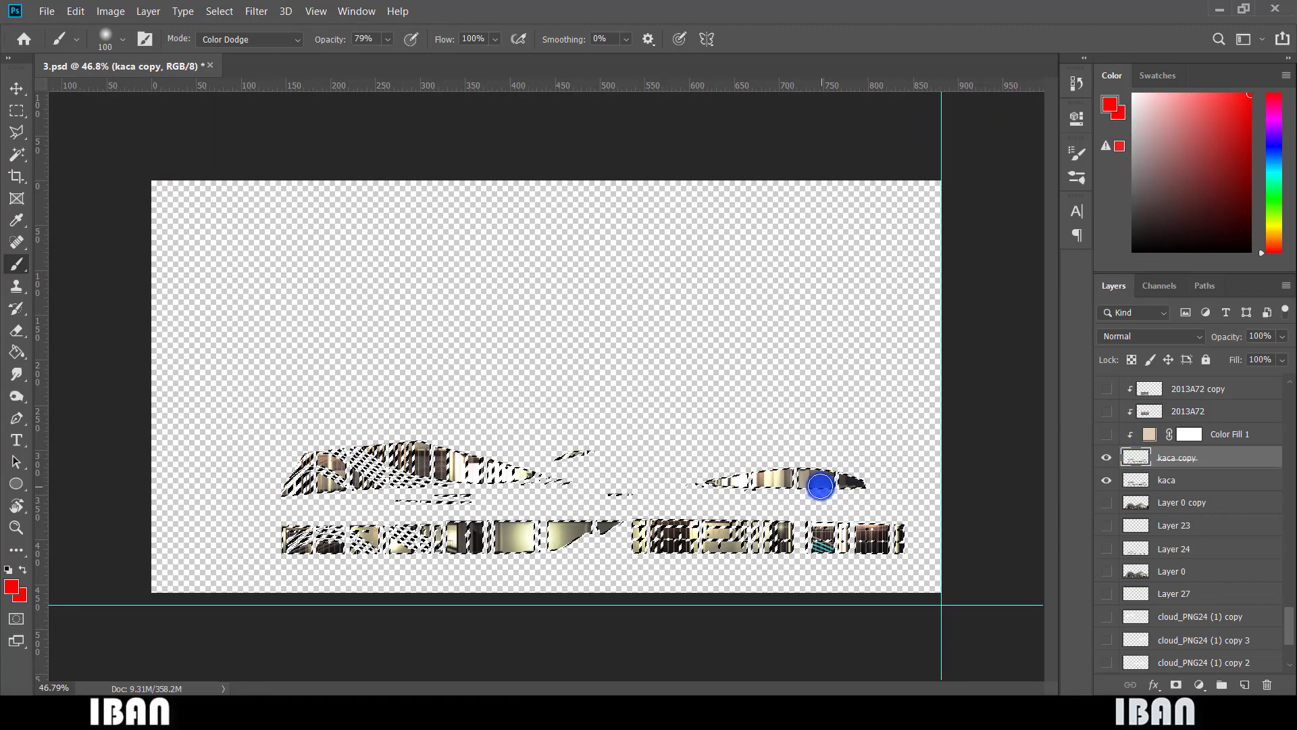
key(ctrl+d)
key(ctrl+z)
key(ctrl+z)
key(ctrl+z)
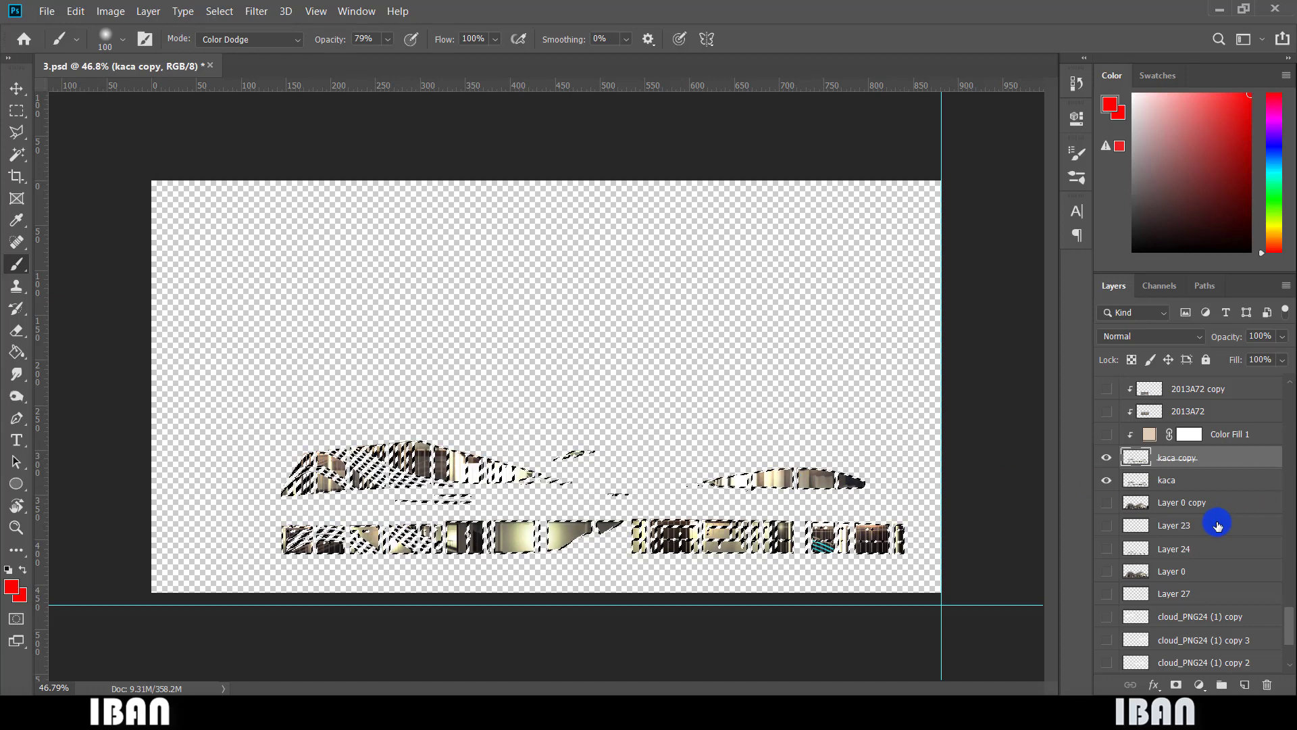
Show the hidden layers below kaca again, plus kaca copy, Color Fill 1, 2013A72, 2013A72 copy and 2013A72 copy 2.
scroll(1218, 526, up, 1)
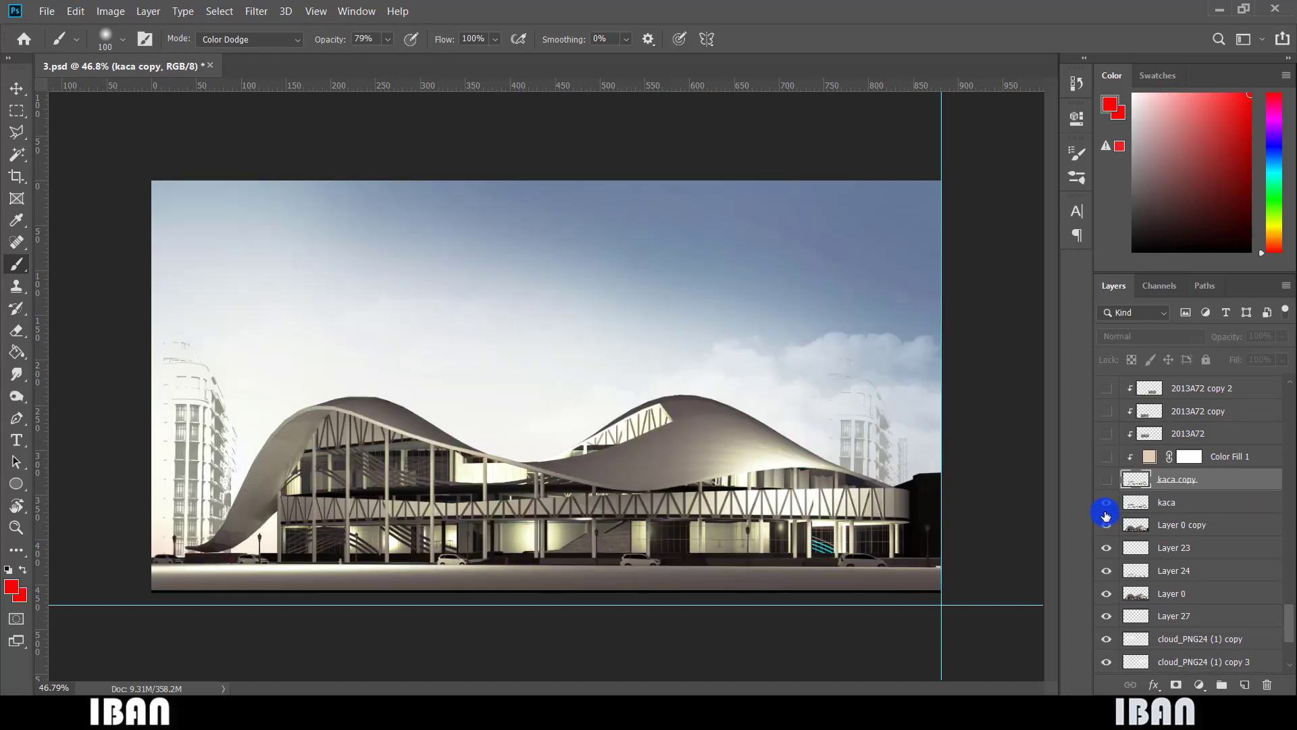
click(1107, 479)
click(1107, 454)
click(1108, 436)
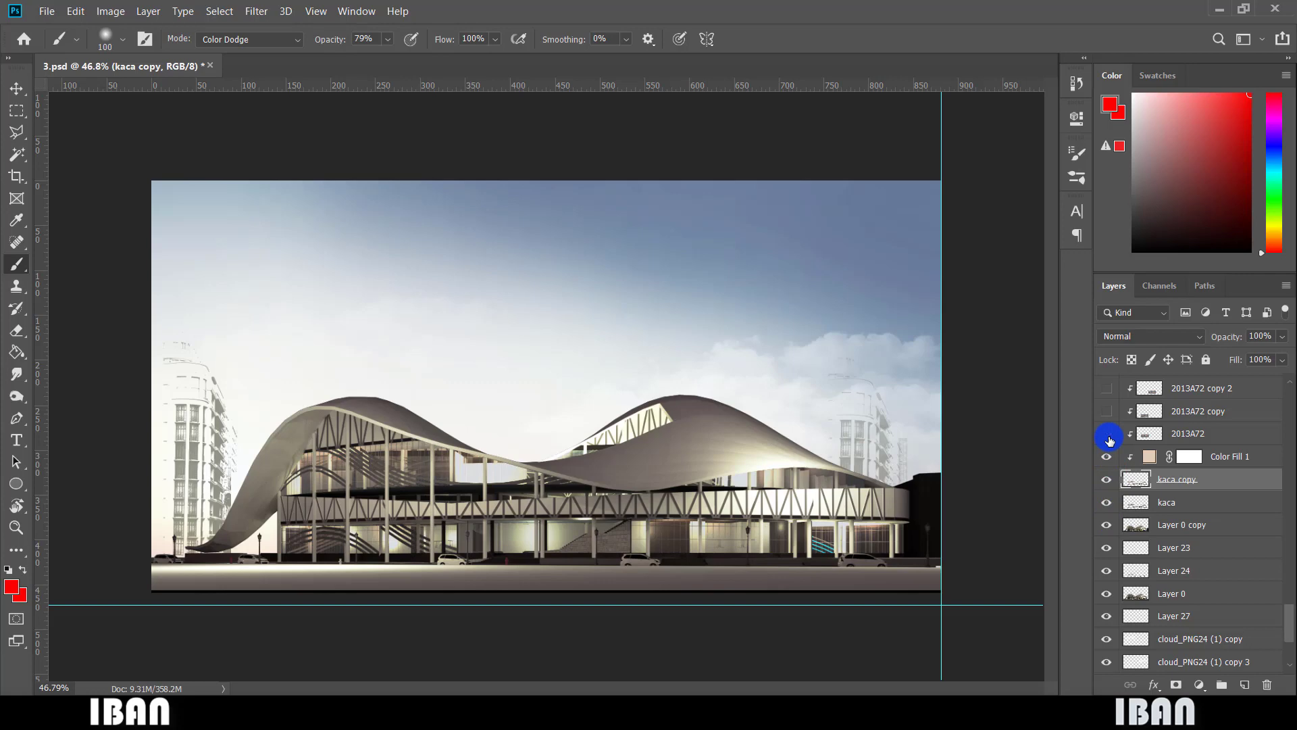
scroll(1109, 437, up, 3)
click(1106, 456)
click(1107, 479)
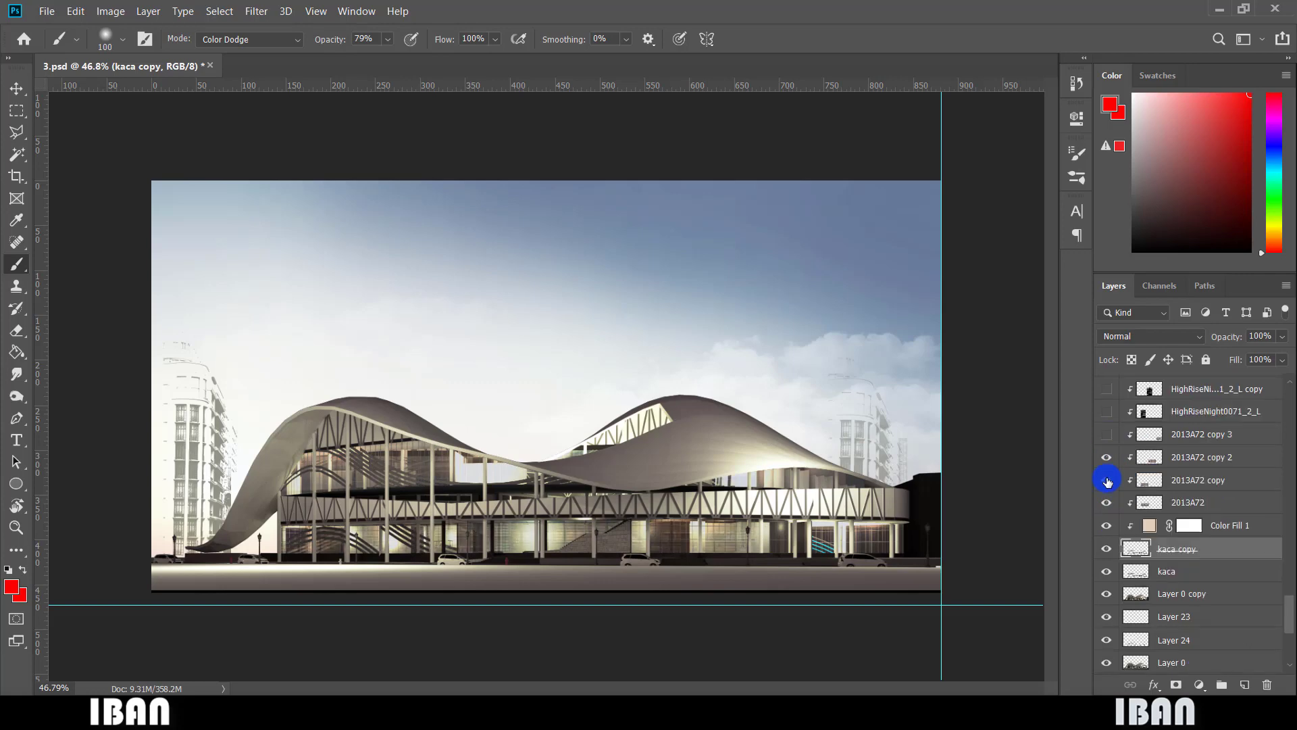
Examine the textured glass on the building's facade up close and show the 2013A72 copy 3 layer.
scroll(378, 551, up, 5)
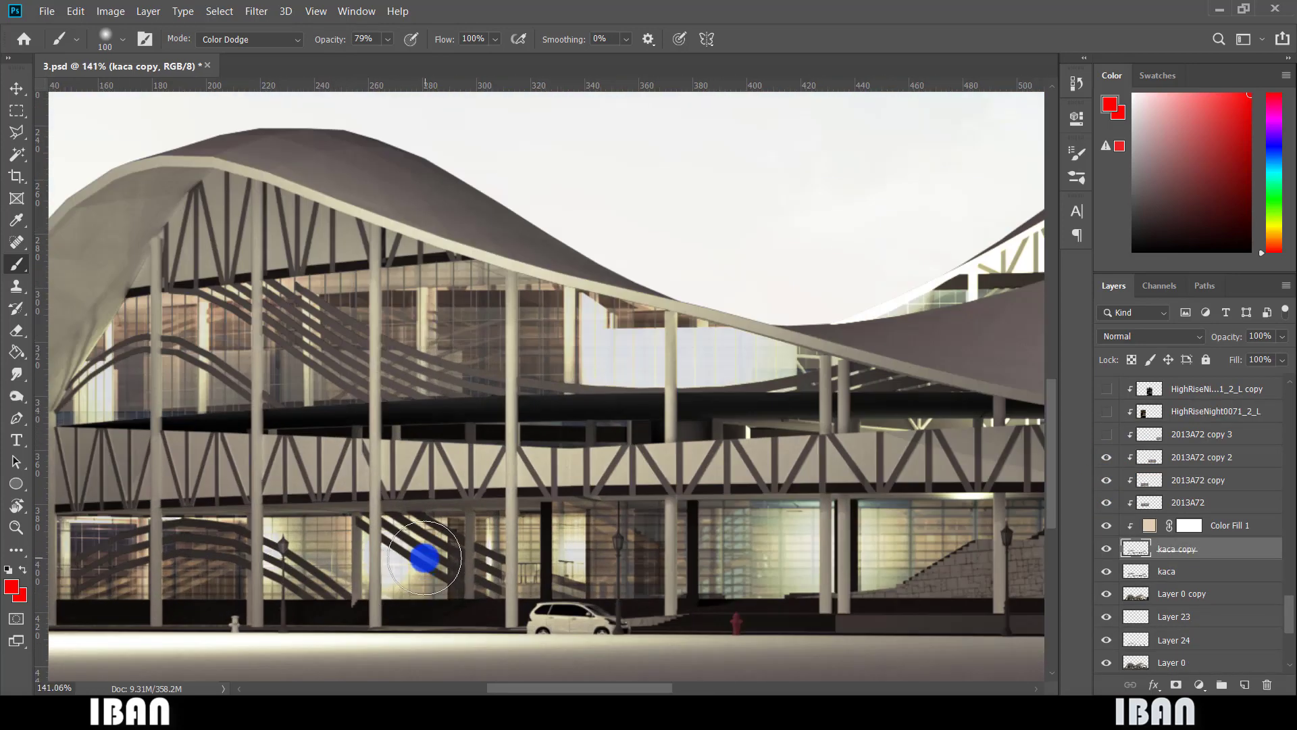
scroll(452, 520, up, 3)
scroll(473, 516, down, 5)
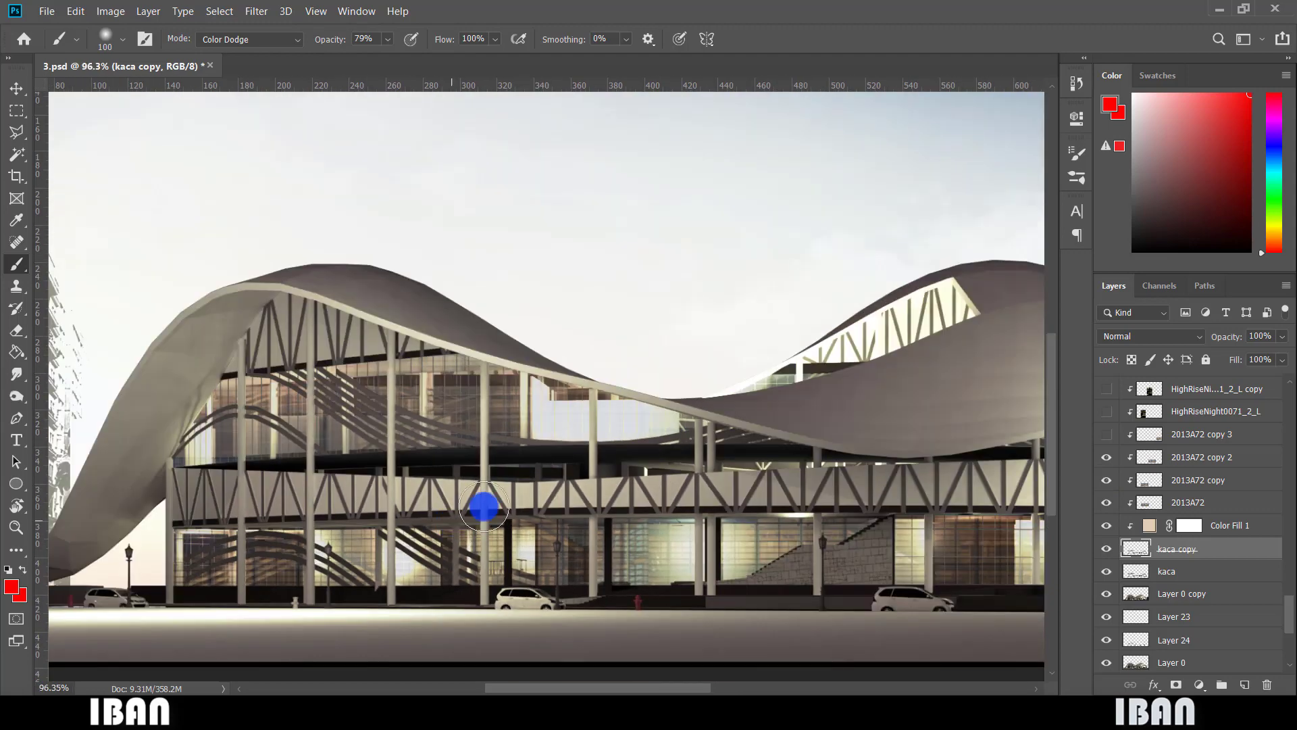
scroll(1227, 496, down, 1)
scroll(652, 479, down, 5)
scroll(1180, 479, up, 5)
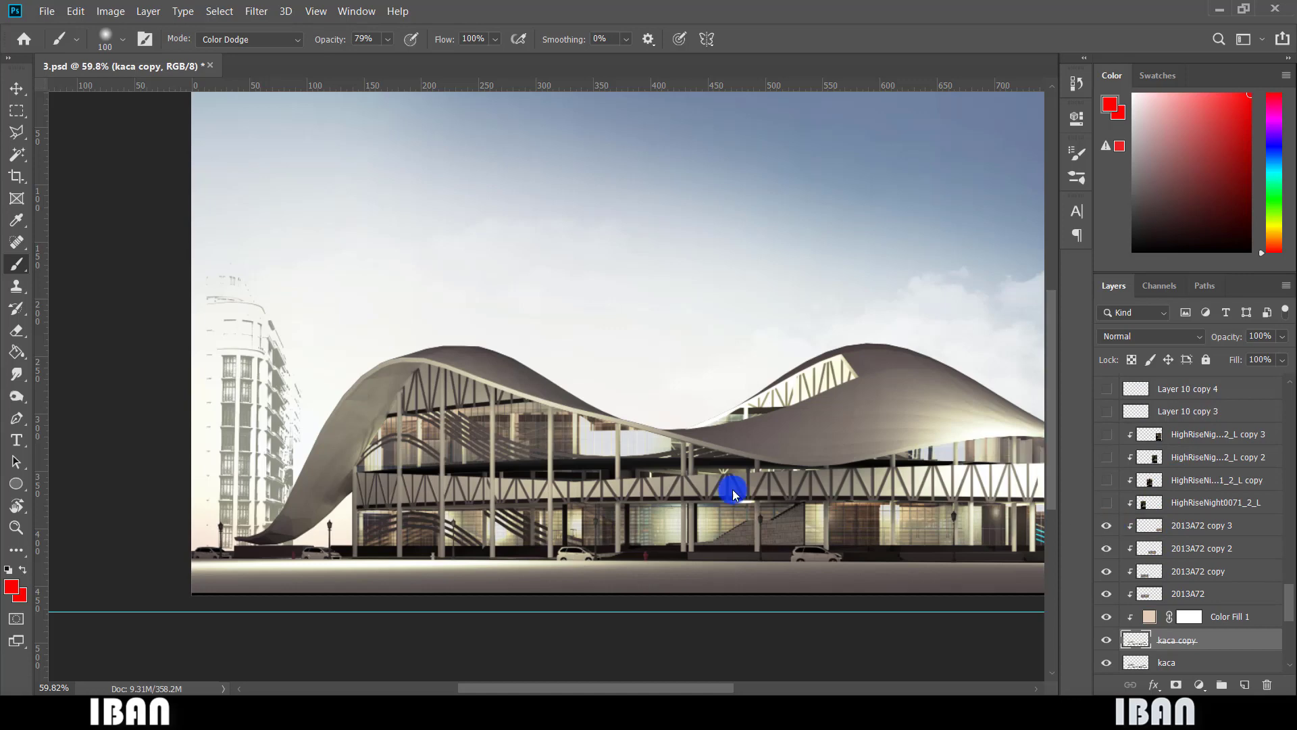
scroll(570, 472, down, 2)
scroll(592, 478, up, 1)
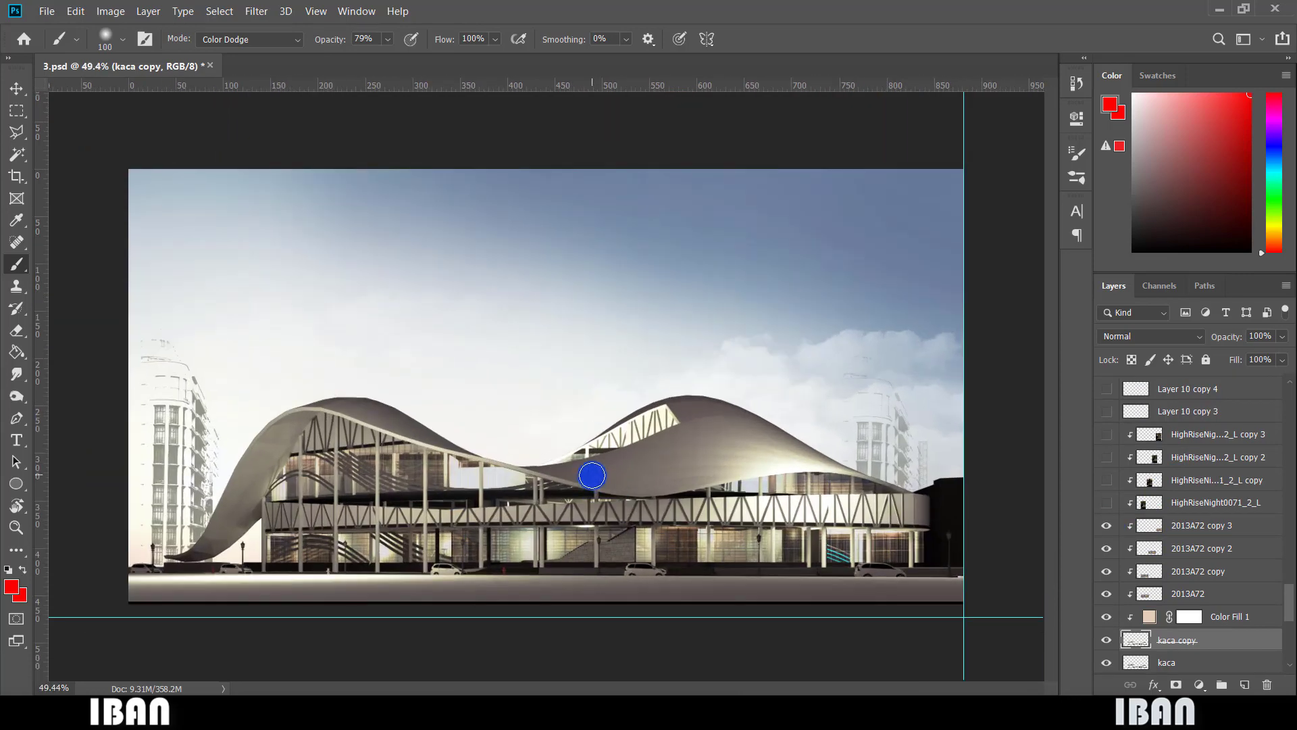
Show HighRiseNight0071_2_L and its three copies above the glass, together with Layer 10 copy 3.
click(1106, 503)
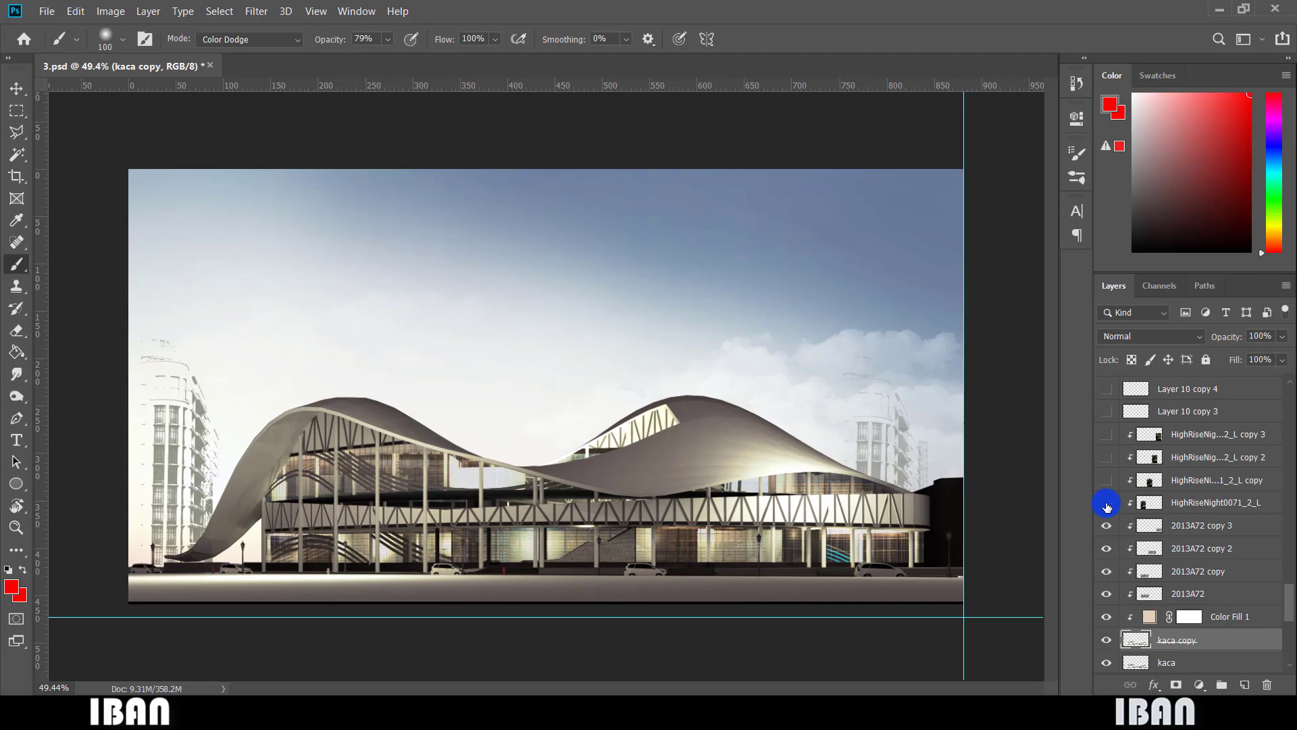
click(1106, 504)
click(1106, 483)
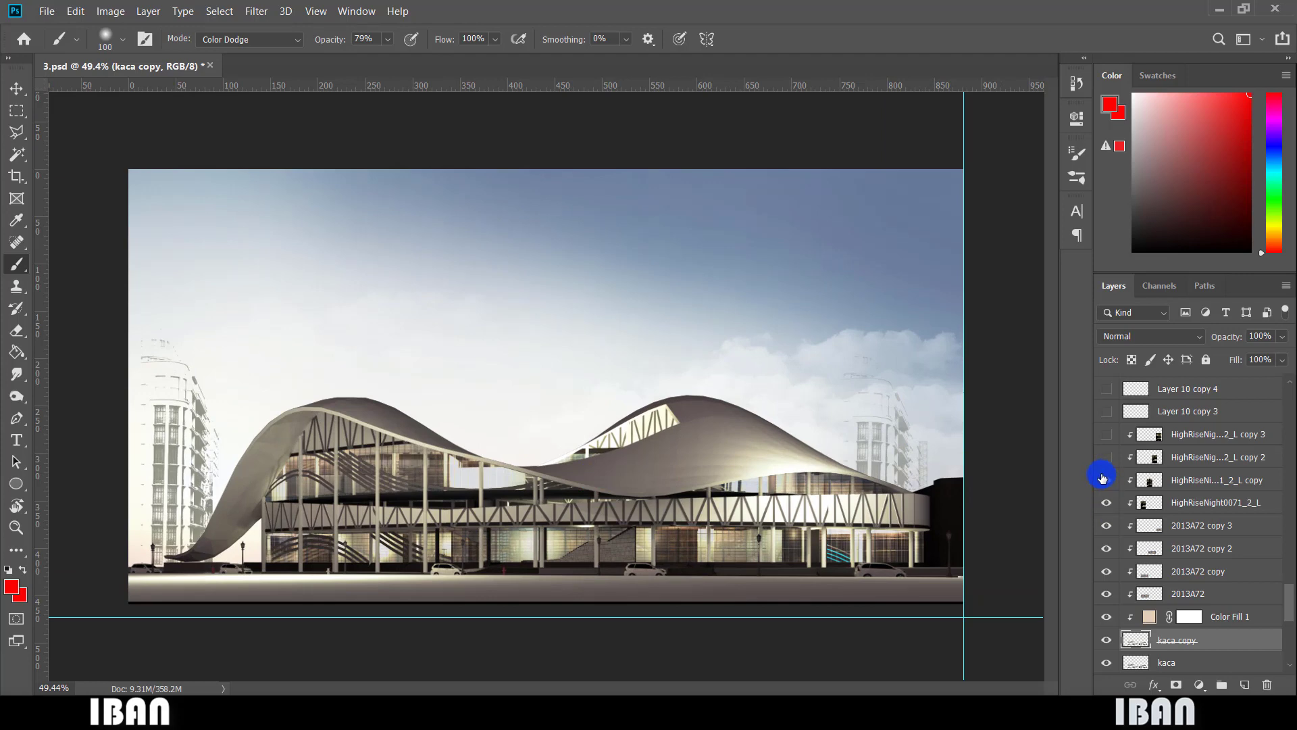
drag(1103, 479, 1108, 420)
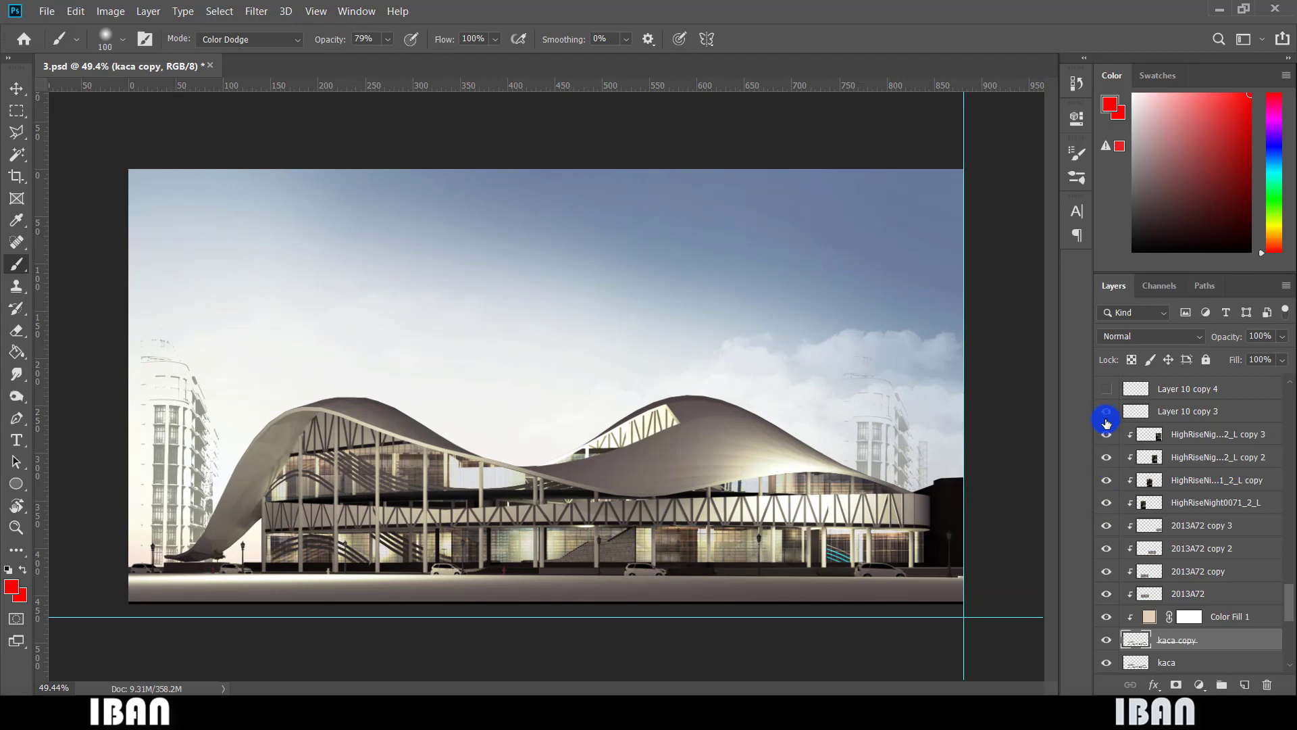
Show Layer 10 copy 4 and Layer 10 copy 5 with the trees, plus Layer 33.
scroll(1237, 594, up, 5)
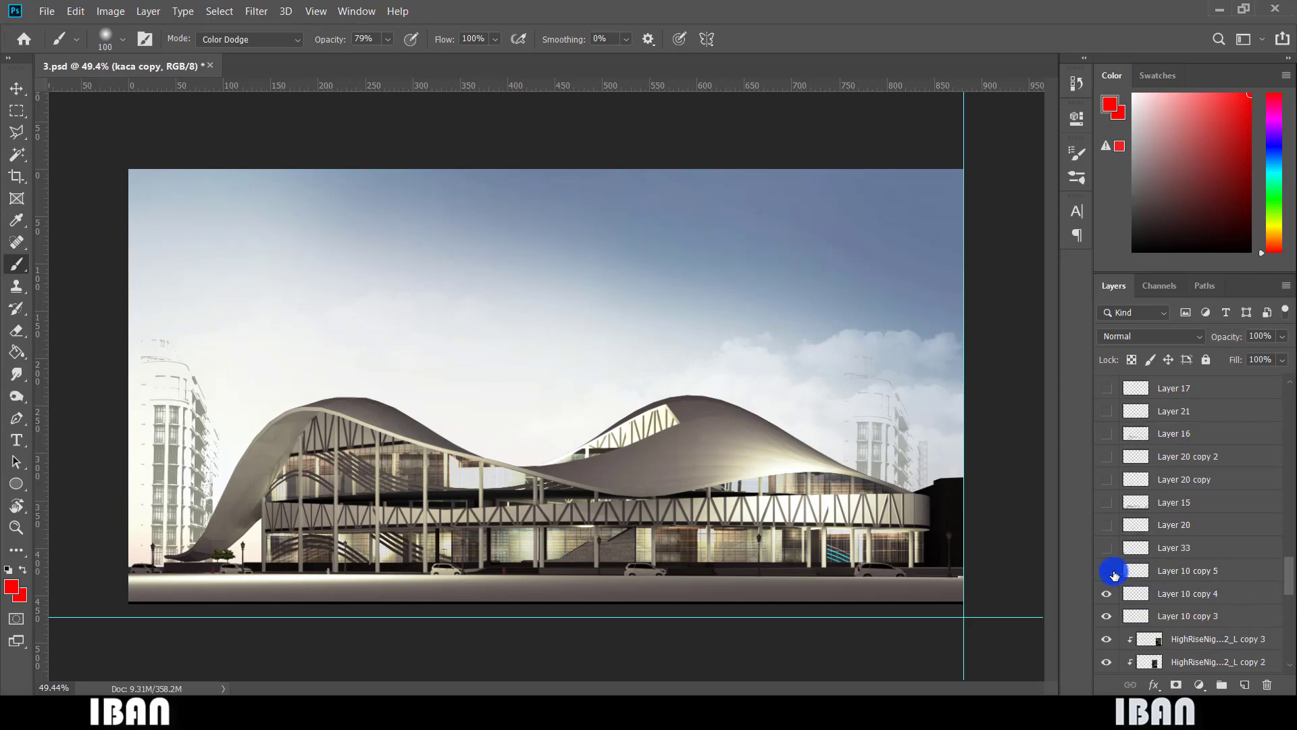
click(1111, 570)
click(1109, 554)
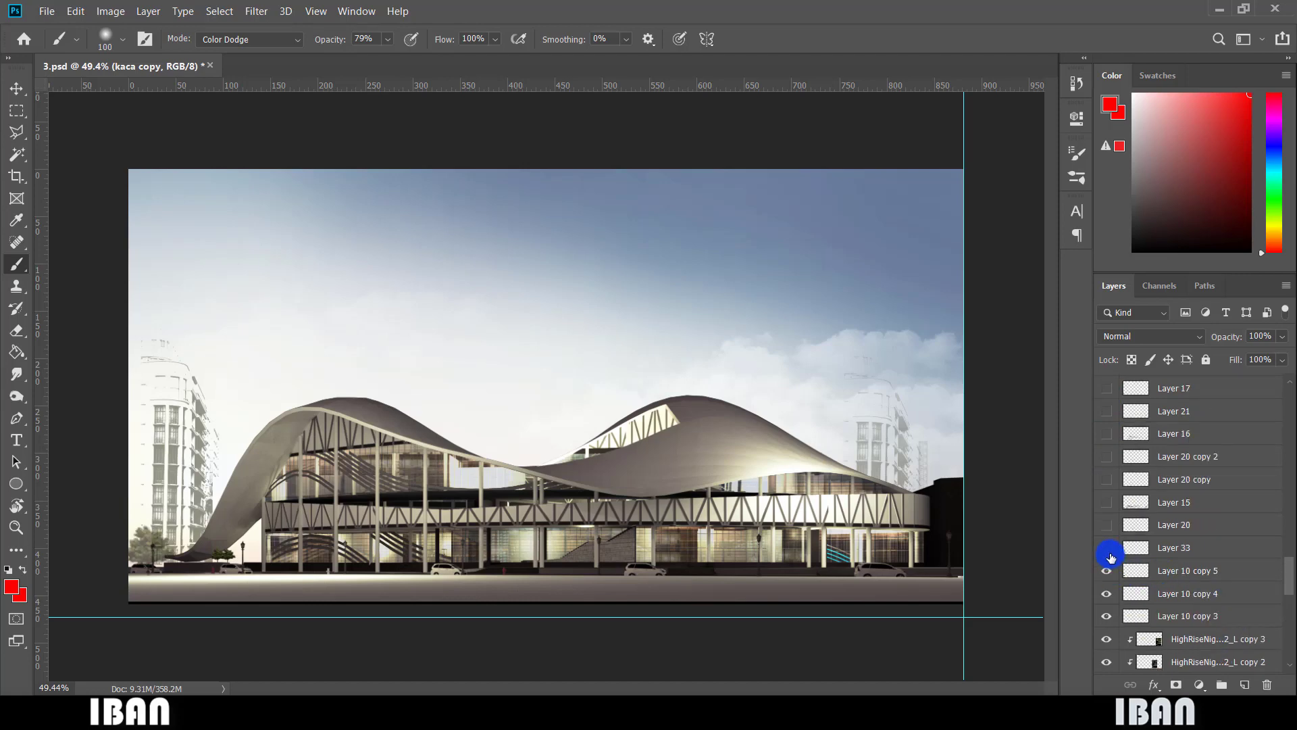
Inspect the trees and cars at the building's left end with Layer 33 visible, and show Layer 20.
click(1108, 548)
scroll(136, 574, up, 6)
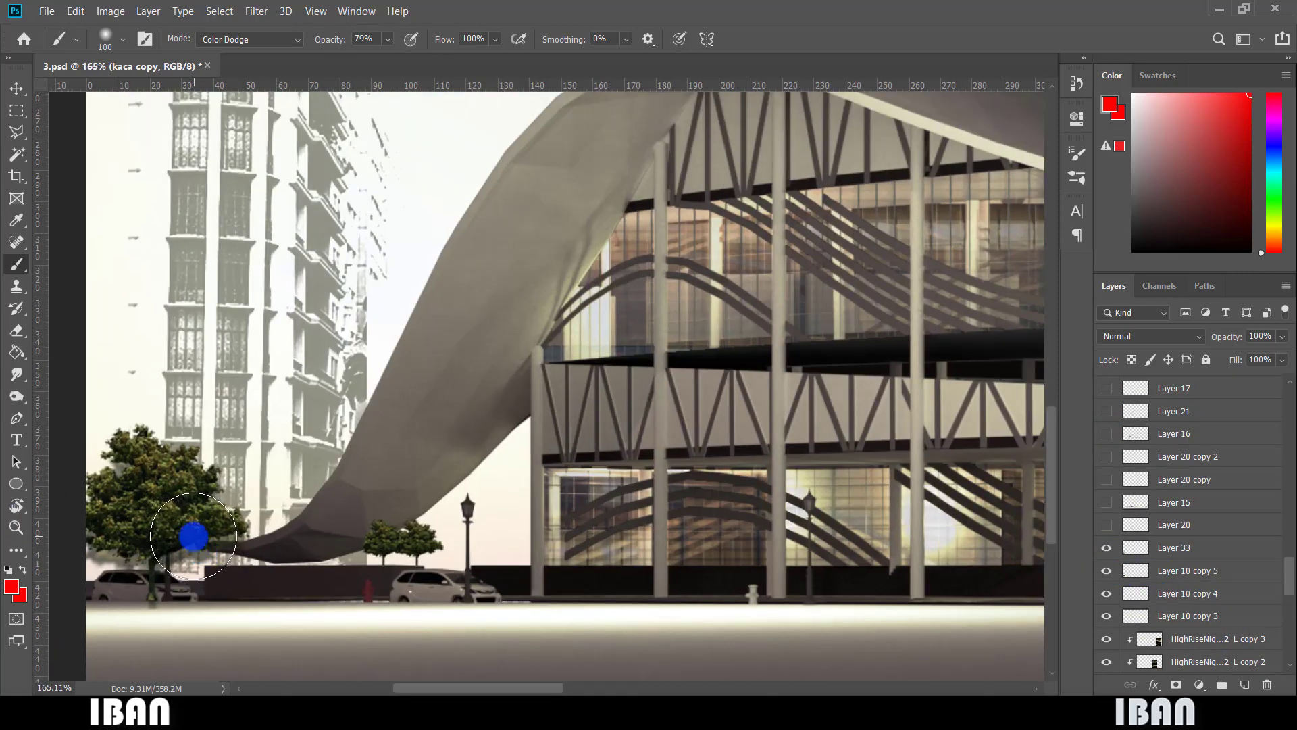
scroll(193, 536, down, 4)
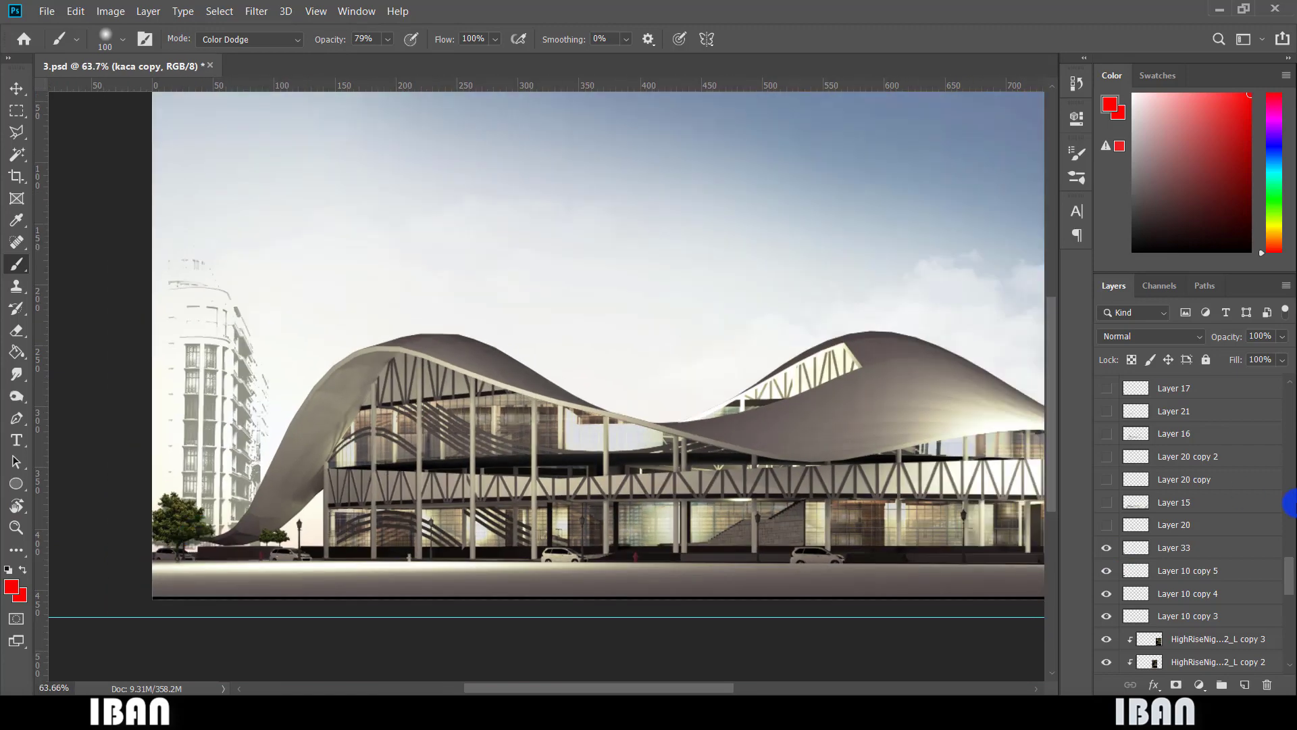
scroll(1197, 547, up, 1)
click(1106, 570)
scroll(1013, 524, down, 2)
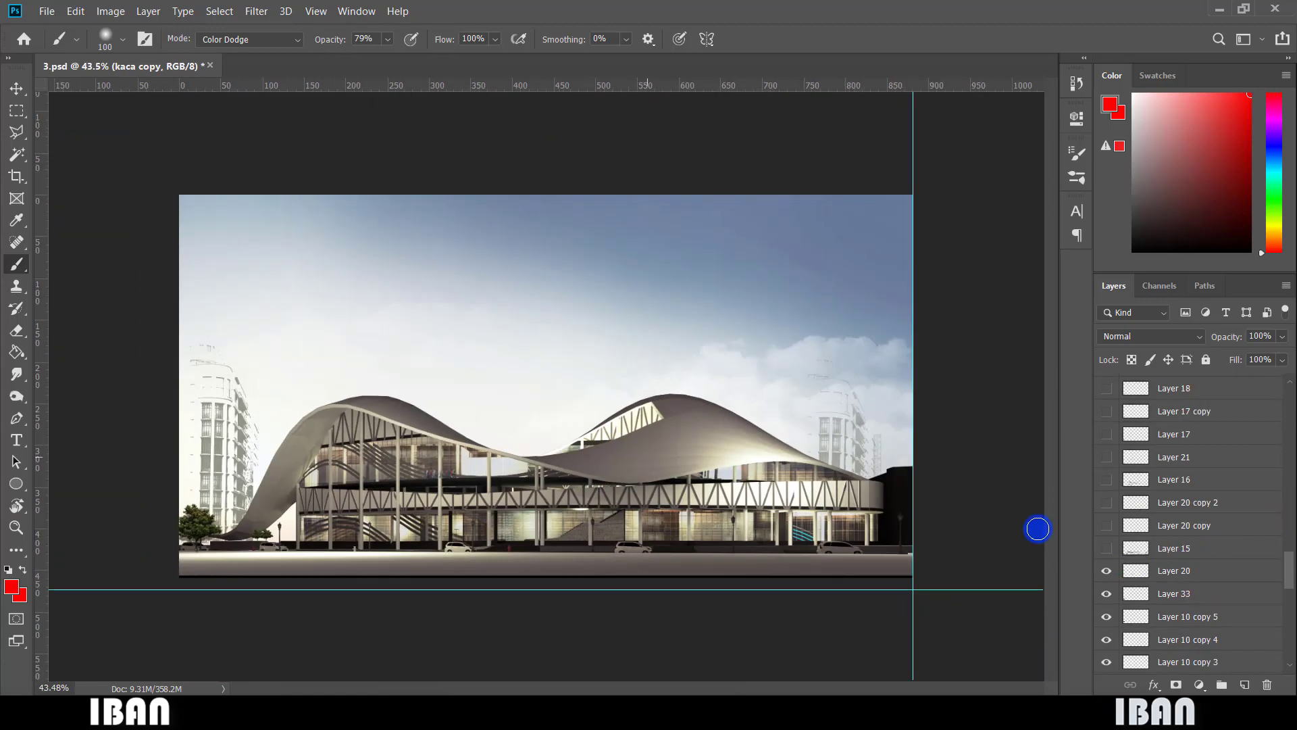
Compare the street cars with and without Layer 15, leave that layer shown and show Layer 20 copy.
click(1111, 549)
click(1108, 526)
click(1107, 528)
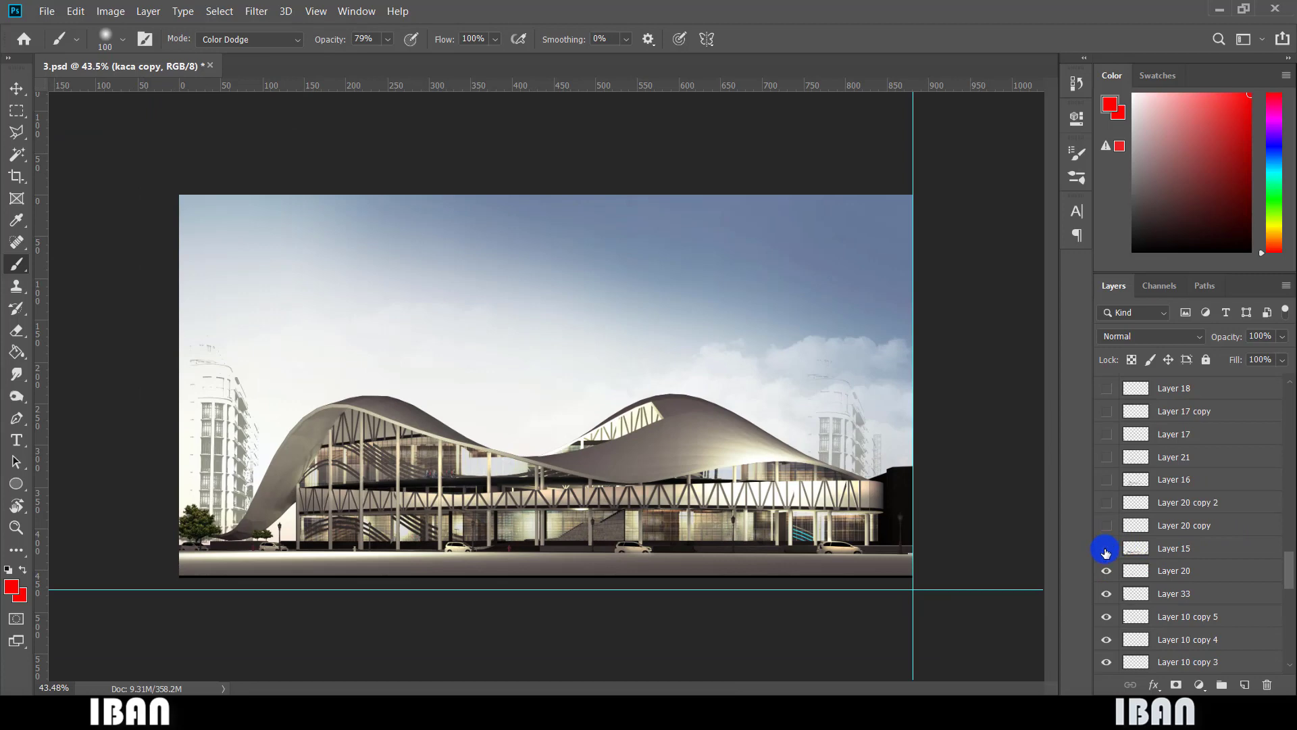
click(1106, 548)
click(1106, 548)
click(1106, 548)
click(1106, 548)
click(1106, 548)
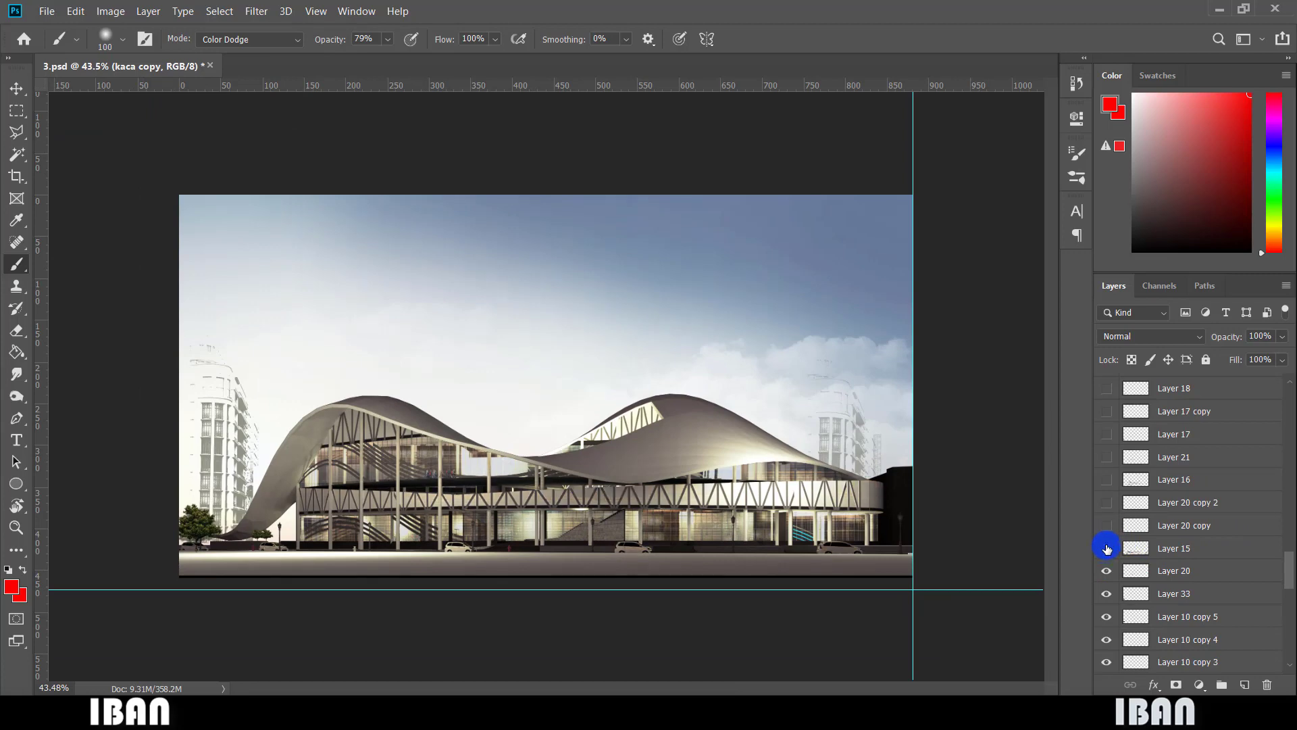
click(1106, 544)
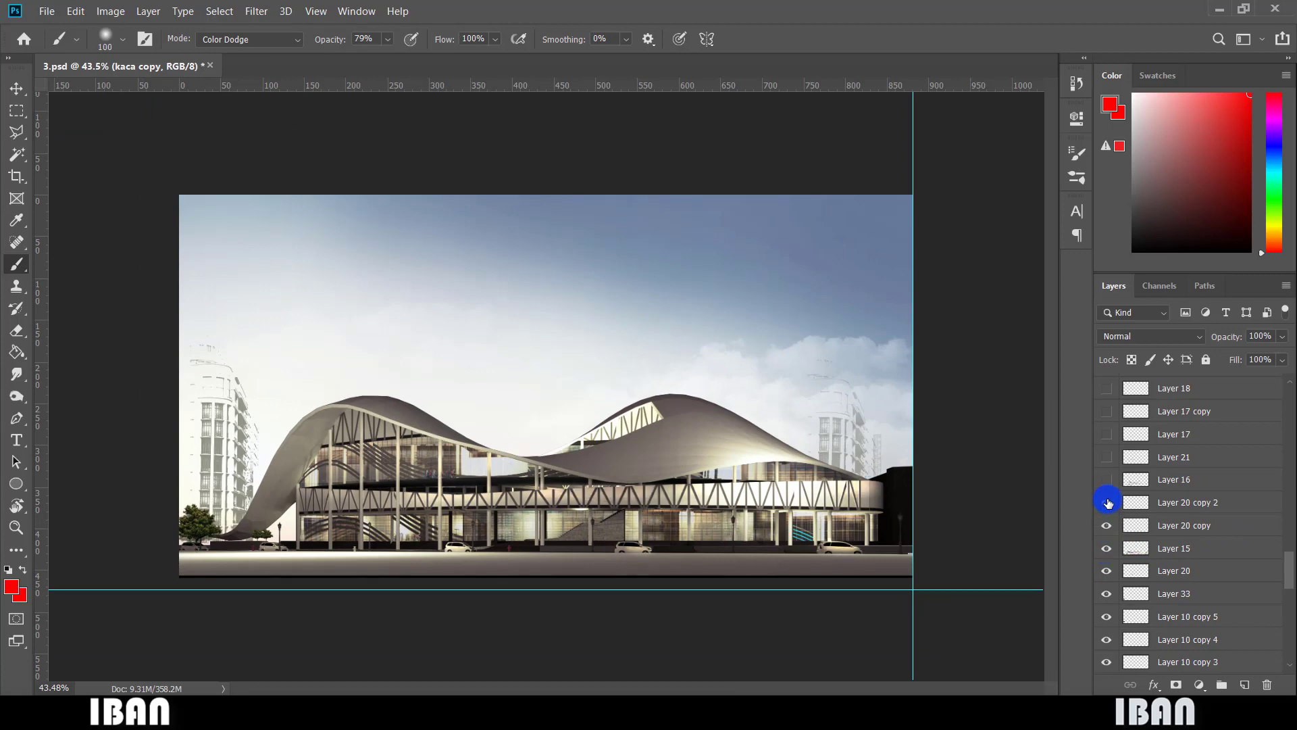
Show the layers from Layer 20 copy 2 up to Layer 29, and toggle atap to compare the roof, leaving it shown.
drag(1108, 499, 1108, 424)
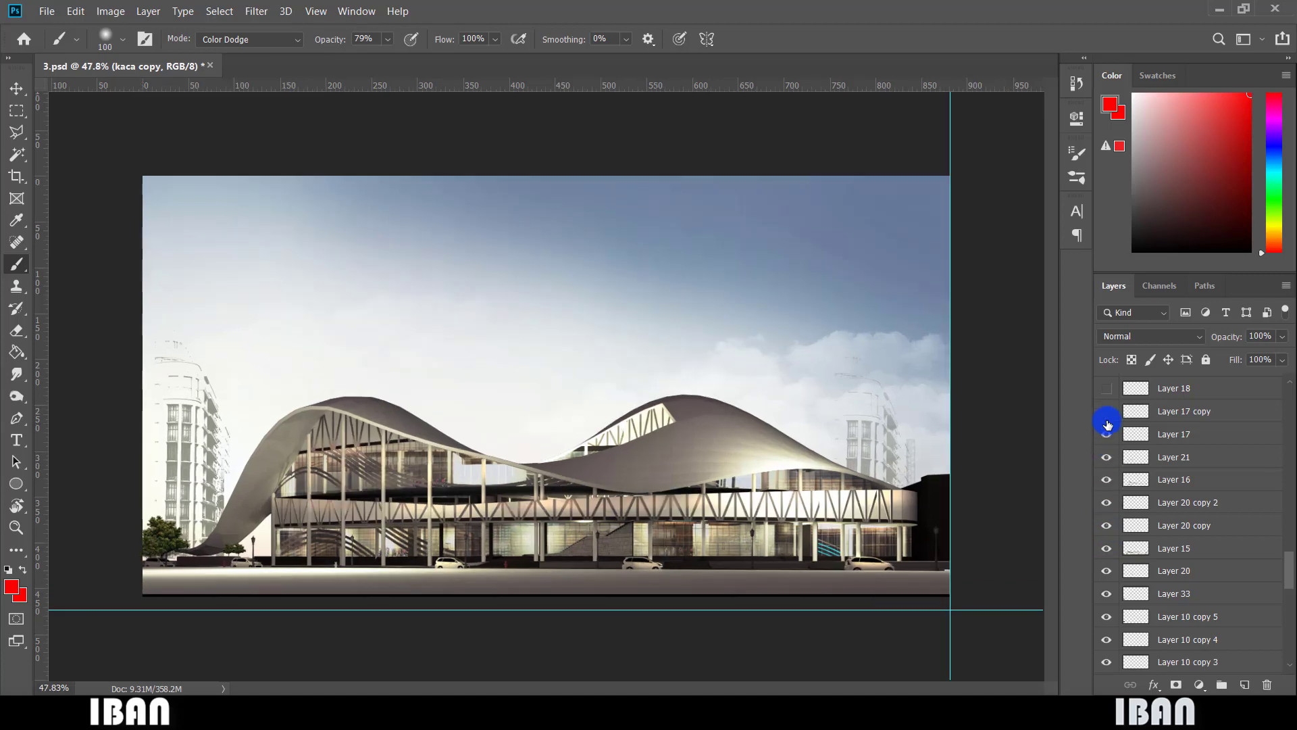
scroll(1128, 436, up, 3)
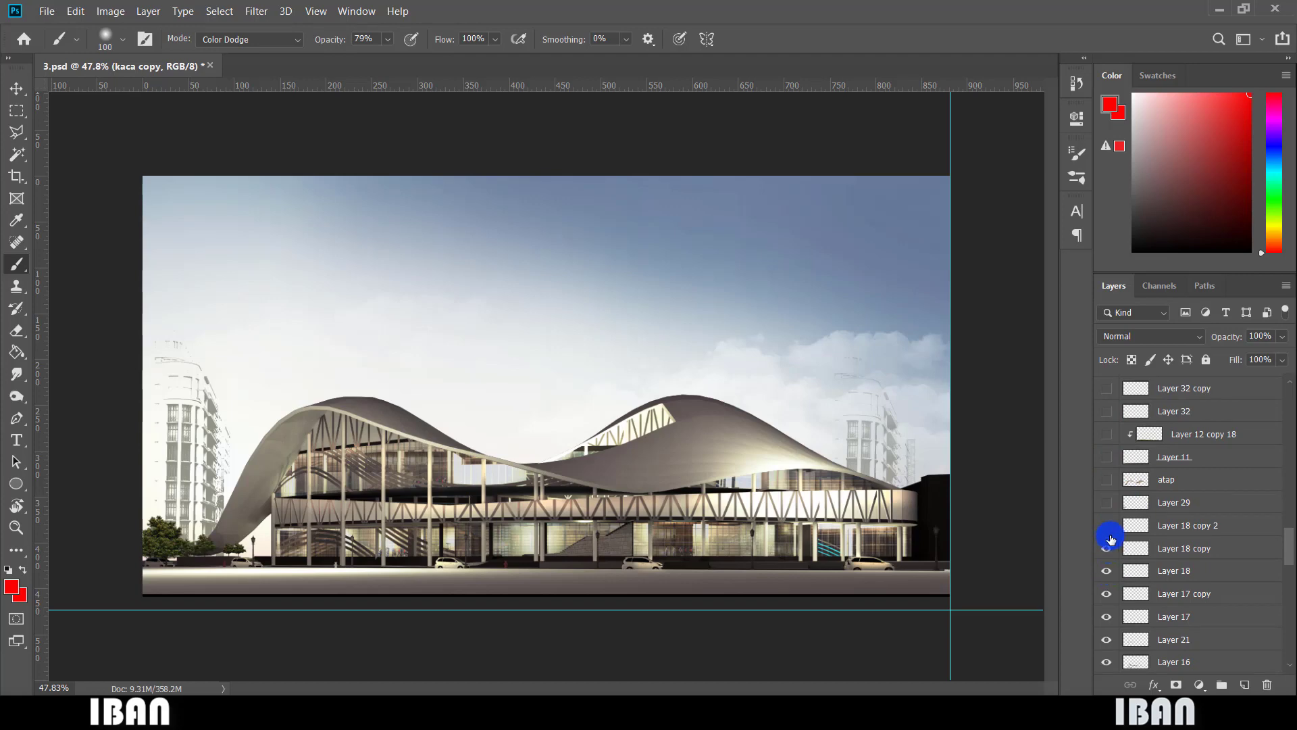
click(1105, 481)
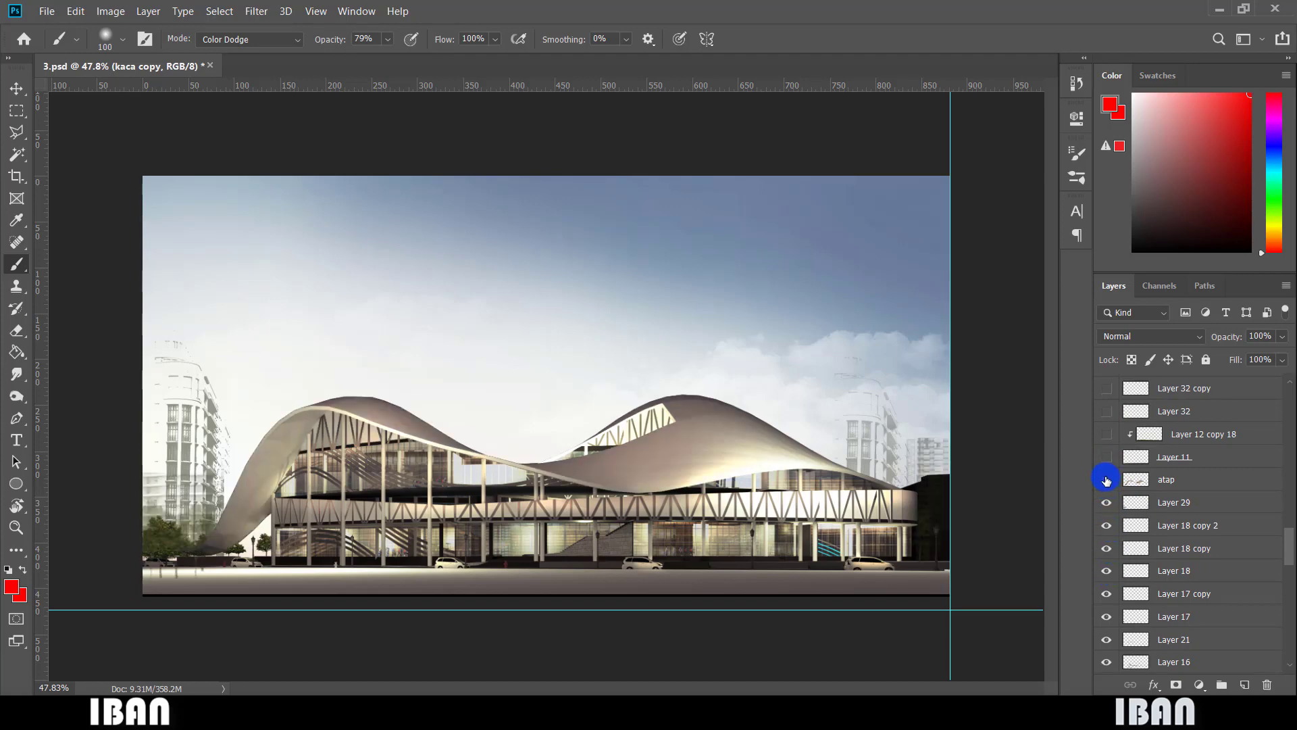
click(1106, 480)
click(1105, 481)
click(1106, 480)
click(1106, 480)
scroll(1108, 478, up, 2)
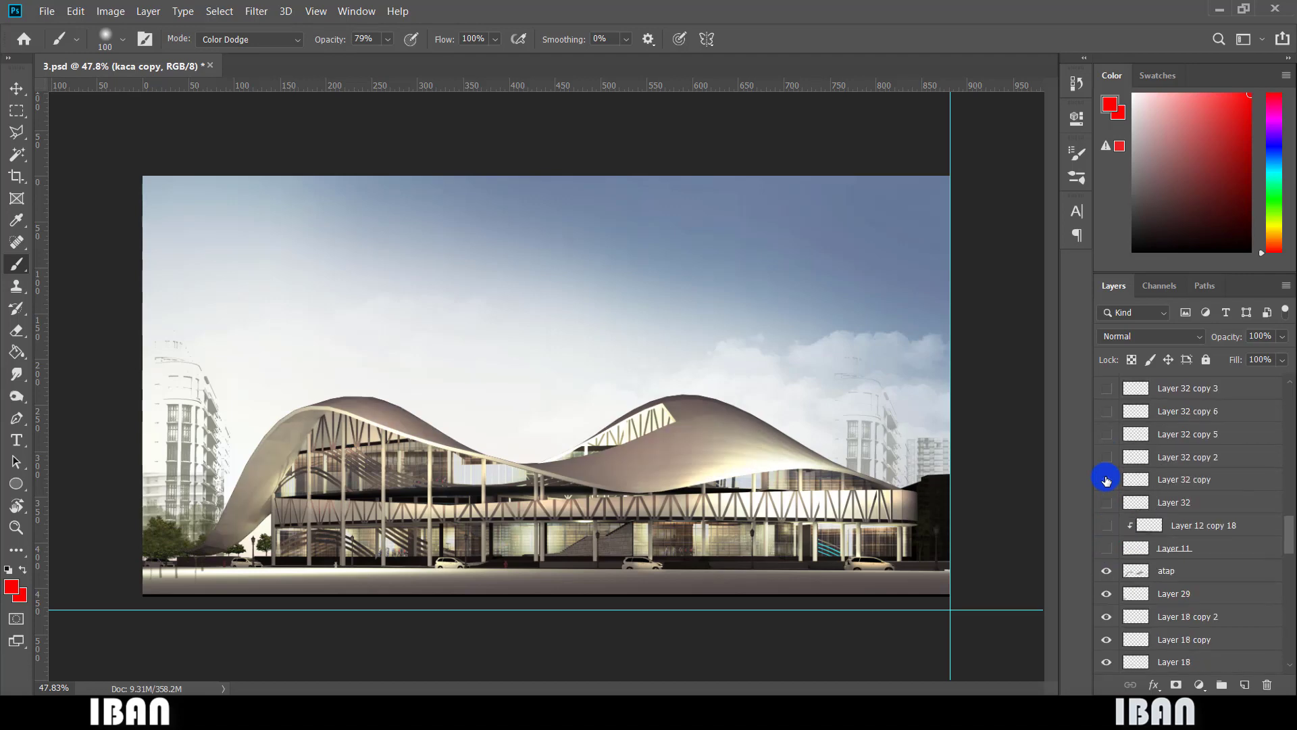
Show Layer 11 and Layer 12 copy 18, toggling Layer 11 to compare the grass strip and leaving both shown.
click(1107, 571)
click(1107, 549)
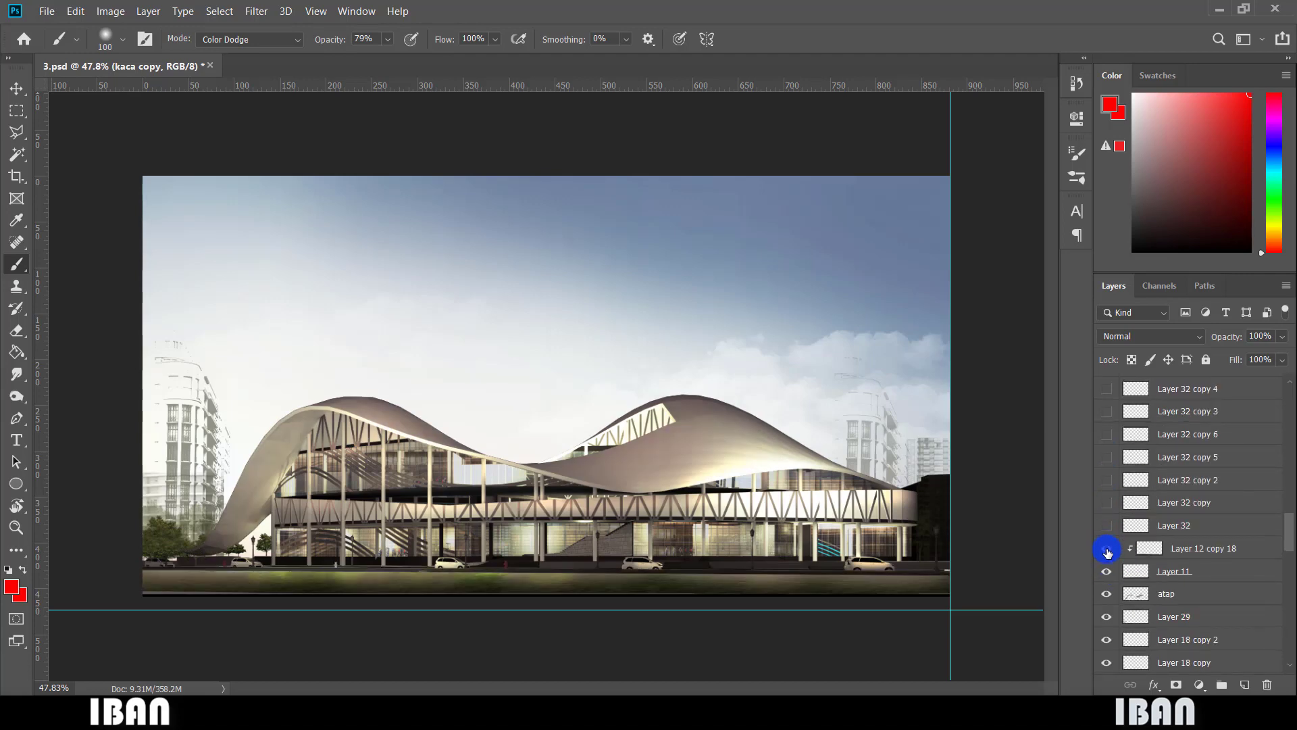
click(1106, 572)
click(1106, 571)
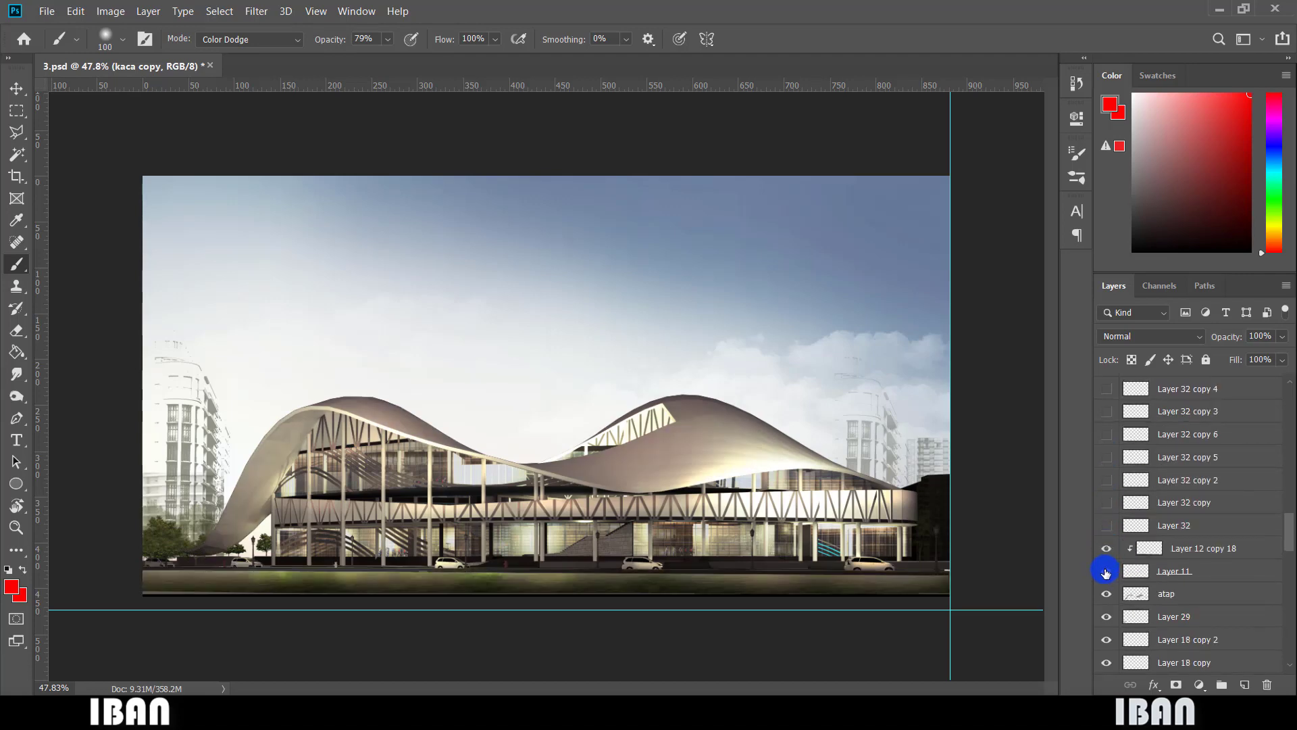
click(1106, 572)
click(1106, 570)
click(1106, 572)
click(1106, 572)
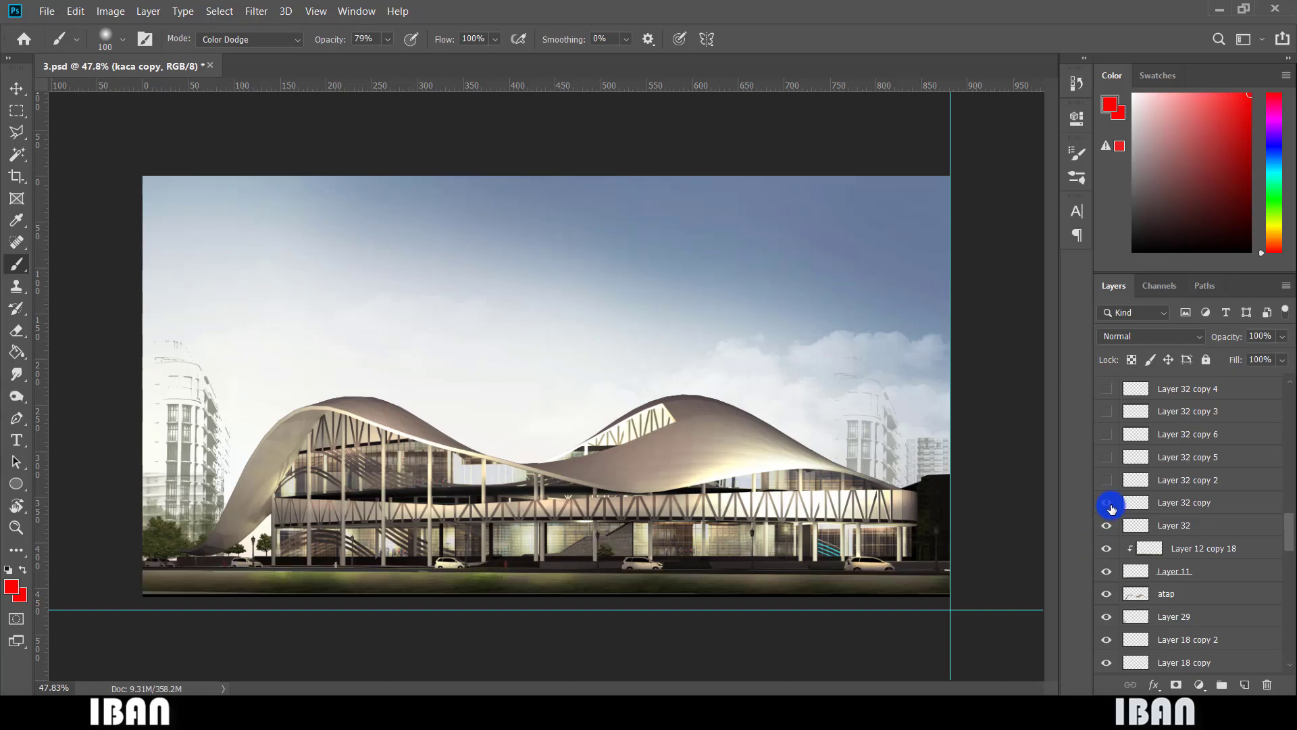
Show the hidden layers from Layer 32 up to Layer 34 copy, including the people and plants.
scroll(1107, 473, up, 2)
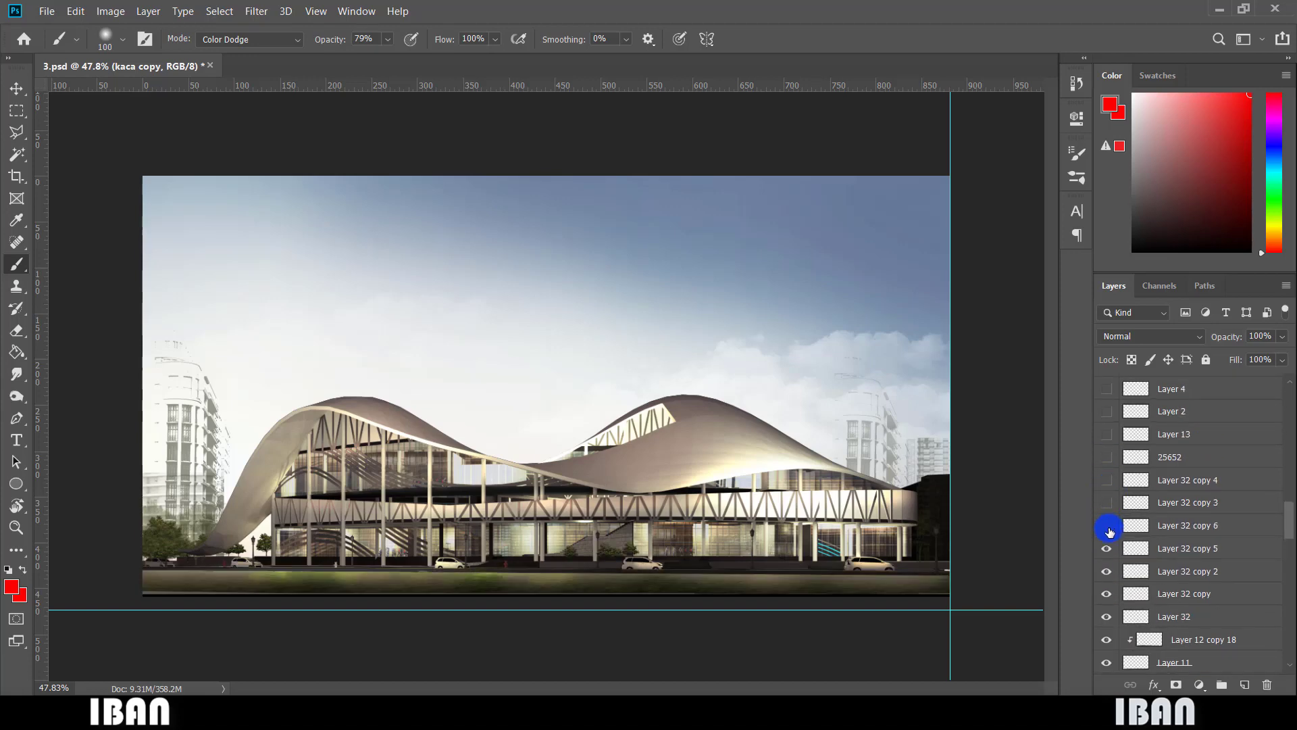
scroll(1117, 484, up, 1)
drag(1106, 524, 1105, 436)
scroll(1120, 452, up, 1)
scroll(1108, 500, up, 3)
drag(1108, 484, 1109, 457)
scroll(1108, 458, up, 3)
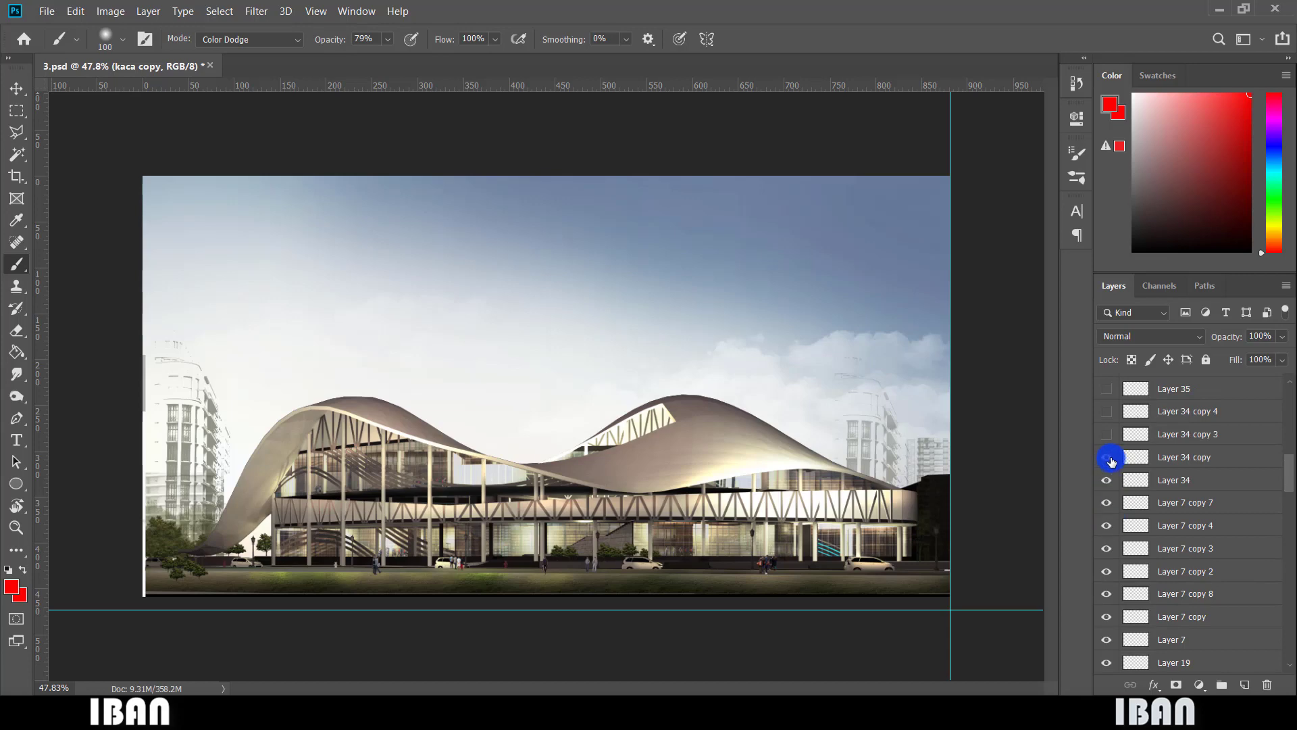
Show the layers from Layer 34 copy 3 up to Layer 8 copy 2, comparing the foreground trees along the road.
scroll(1109, 458, up, 3)
drag(1111, 515, 1106, 479)
scroll(1123, 457, up, 3)
scroll(1124, 455, up, 3)
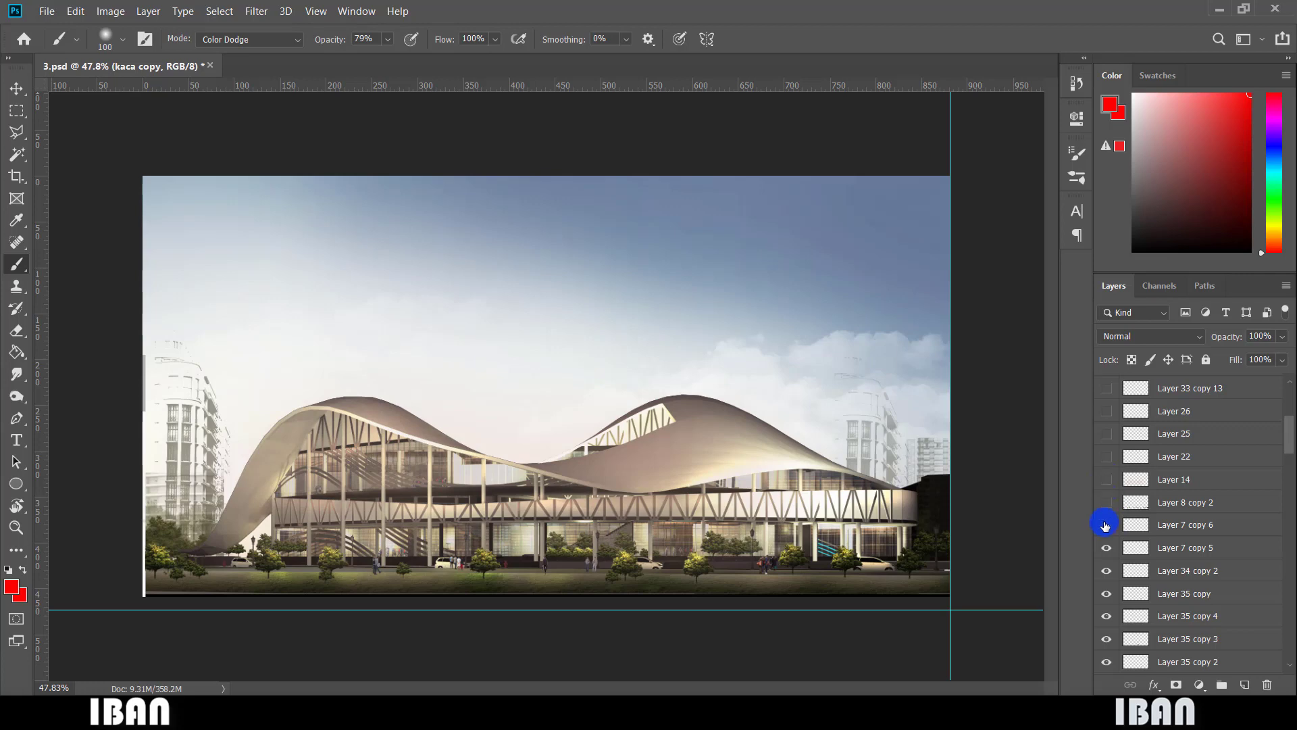
drag(1105, 525, 1109, 529)
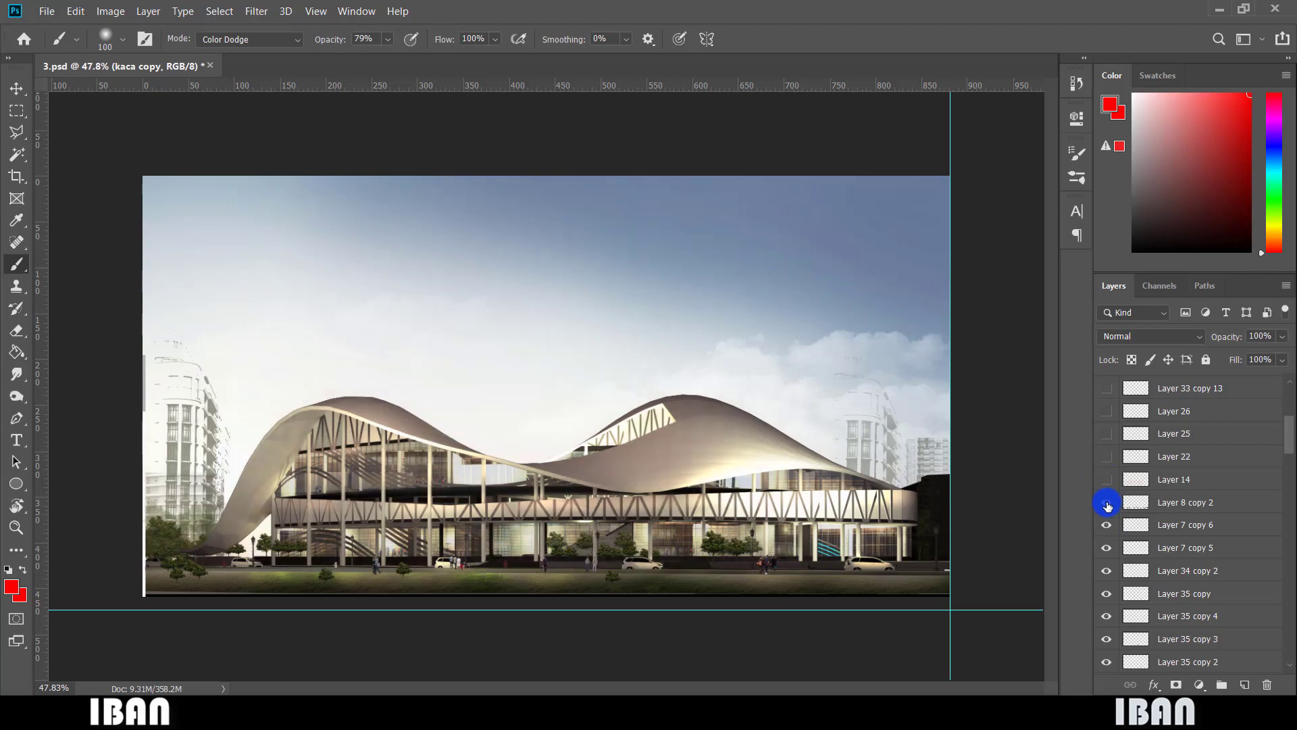
drag(1108, 506, 1108, 486)
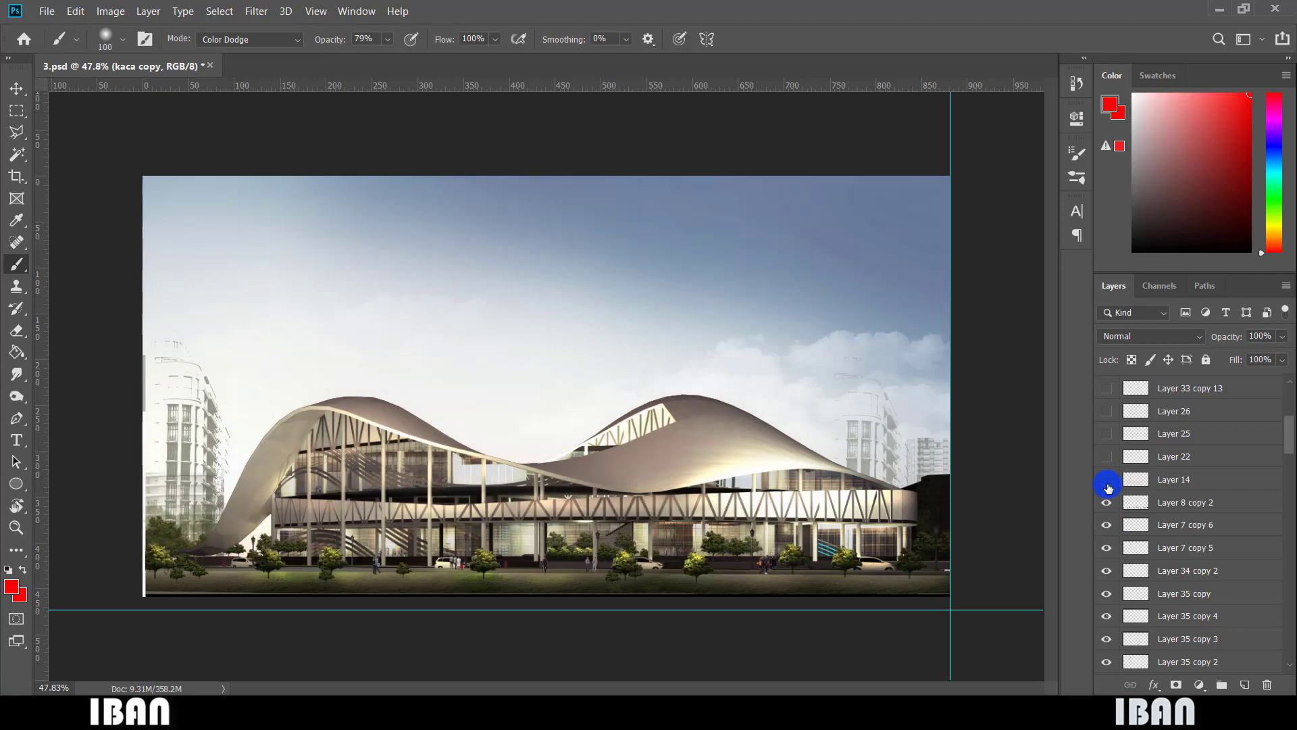
Toggle Layer 14 to compare the soft haze over the building, leaving it shown.
click(1107, 487)
click(1107, 487)
click(1108, 487)
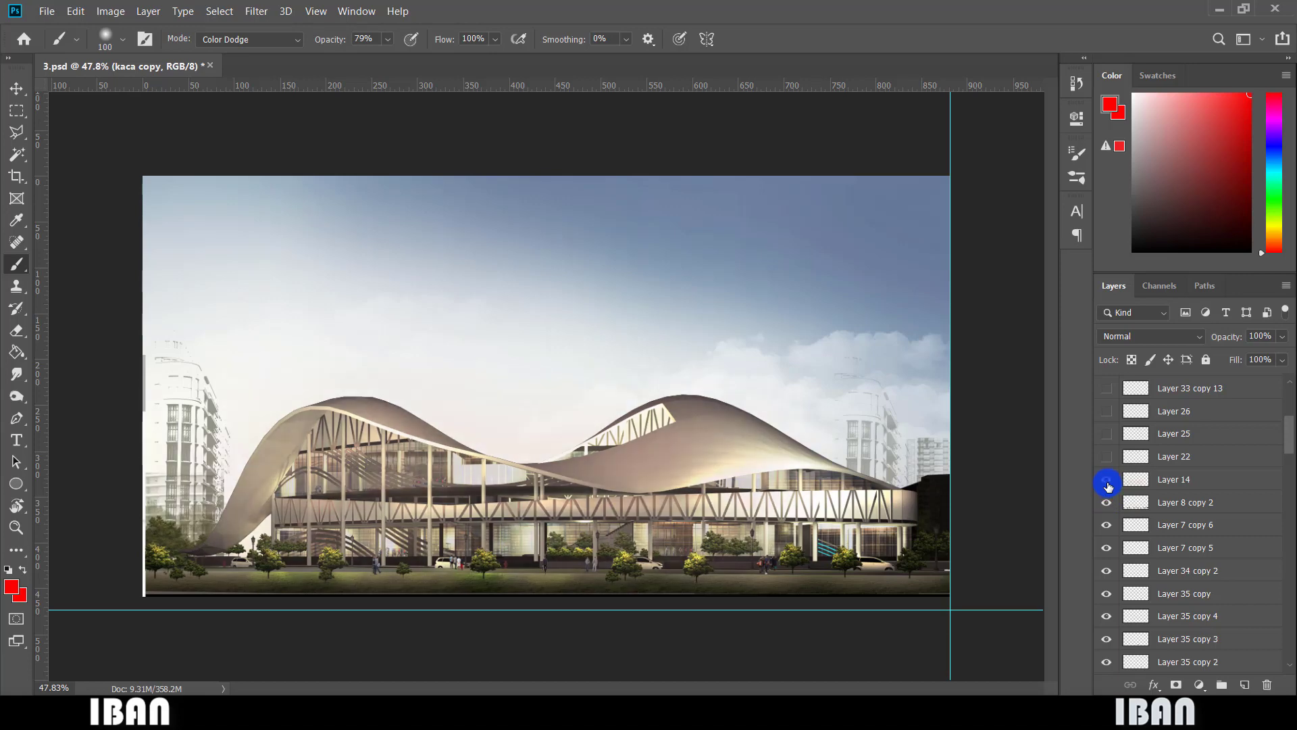
Select Layer 14 and set the brush blending mode to Normal.
click(1191, 481)
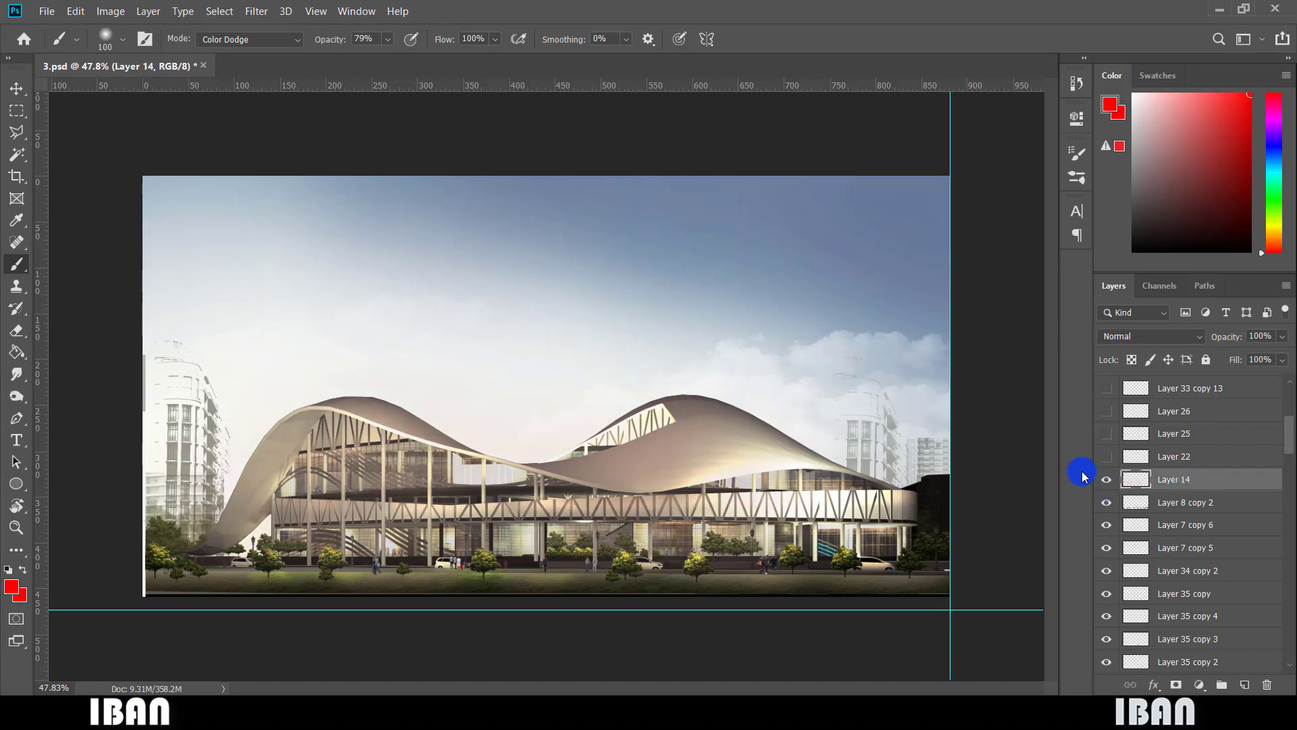
click(275, 40)
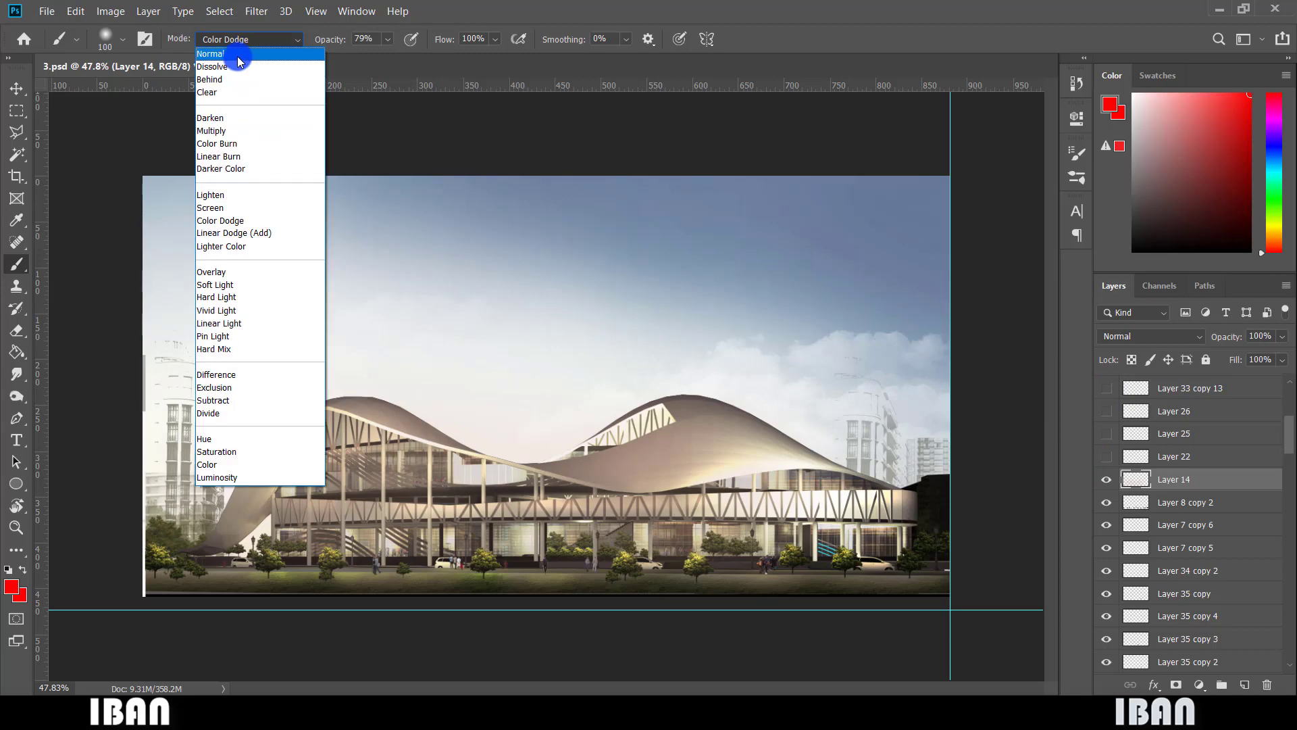
click(246, 51)
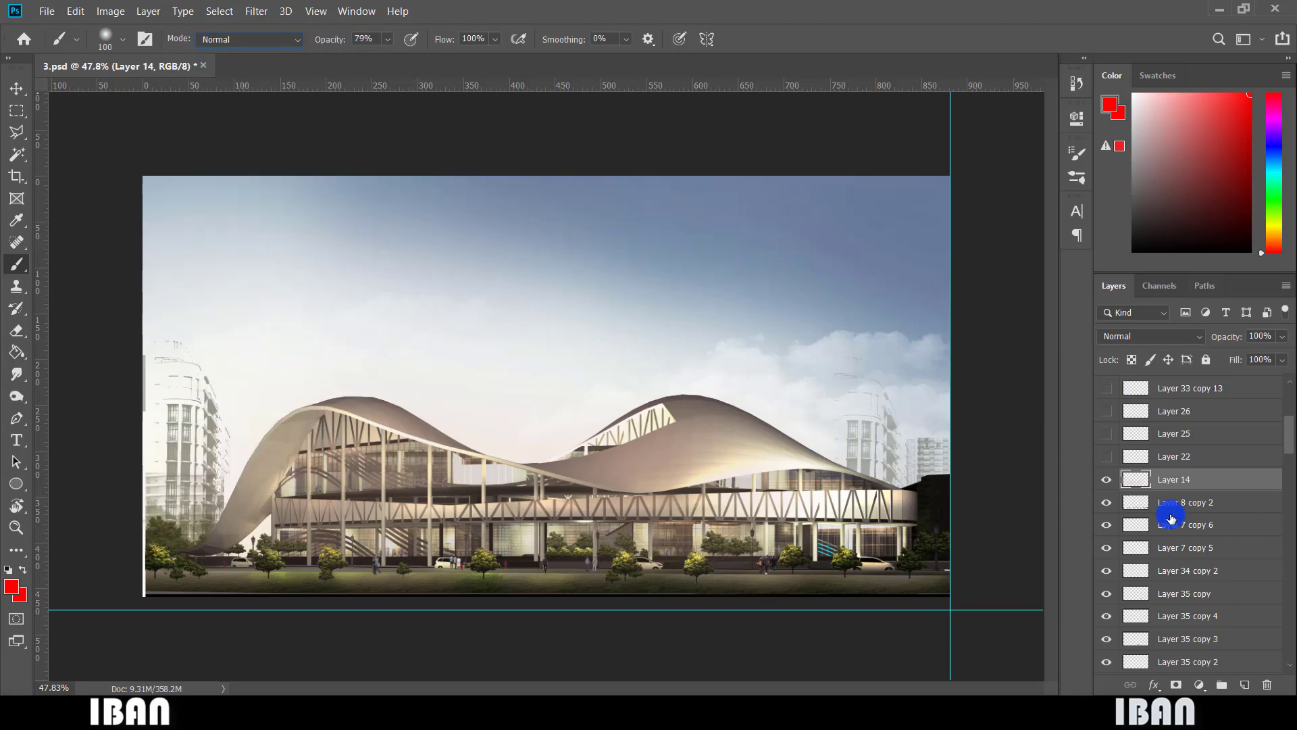
Compare the image with and without Layer 14 once more, keep it shown, and show Layer 22.
click(1107, 481)
click(1107, 481)
click(1107, 481)
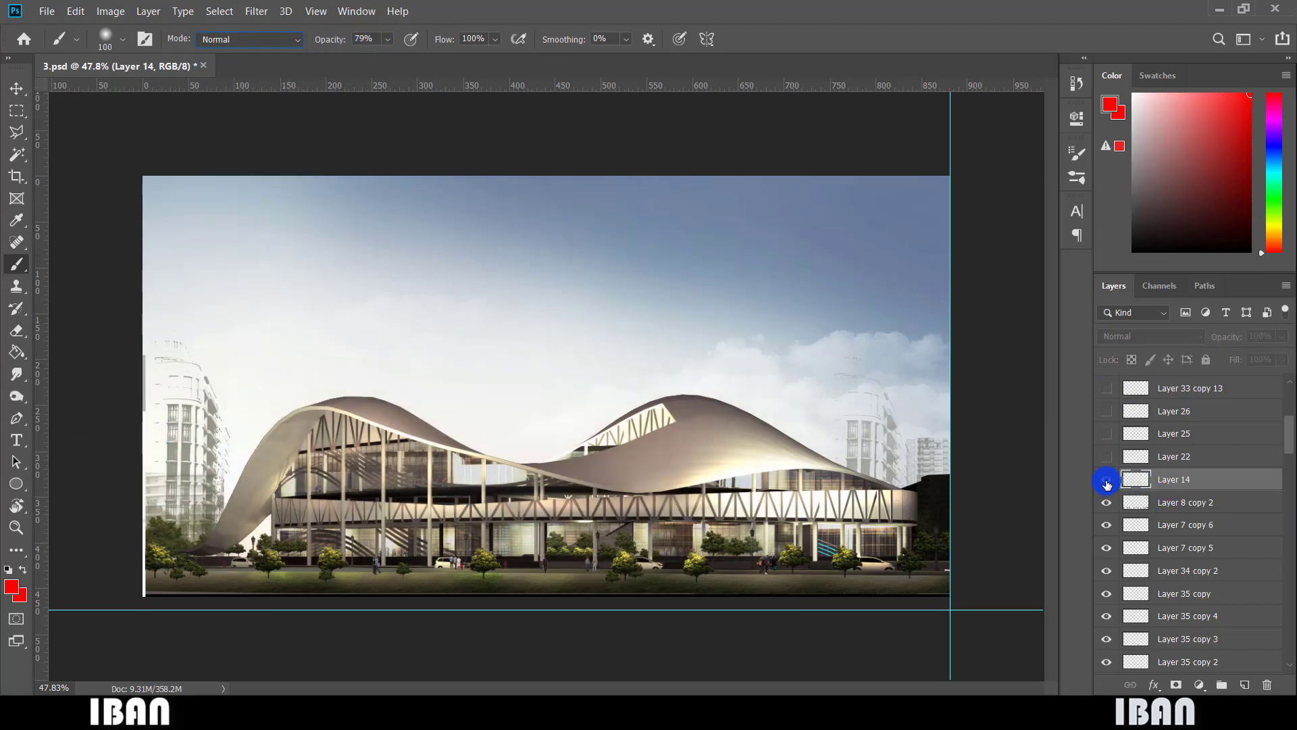
click(1107, 481)
click(1107, 457)
scroll(1108, 464, up, 2)
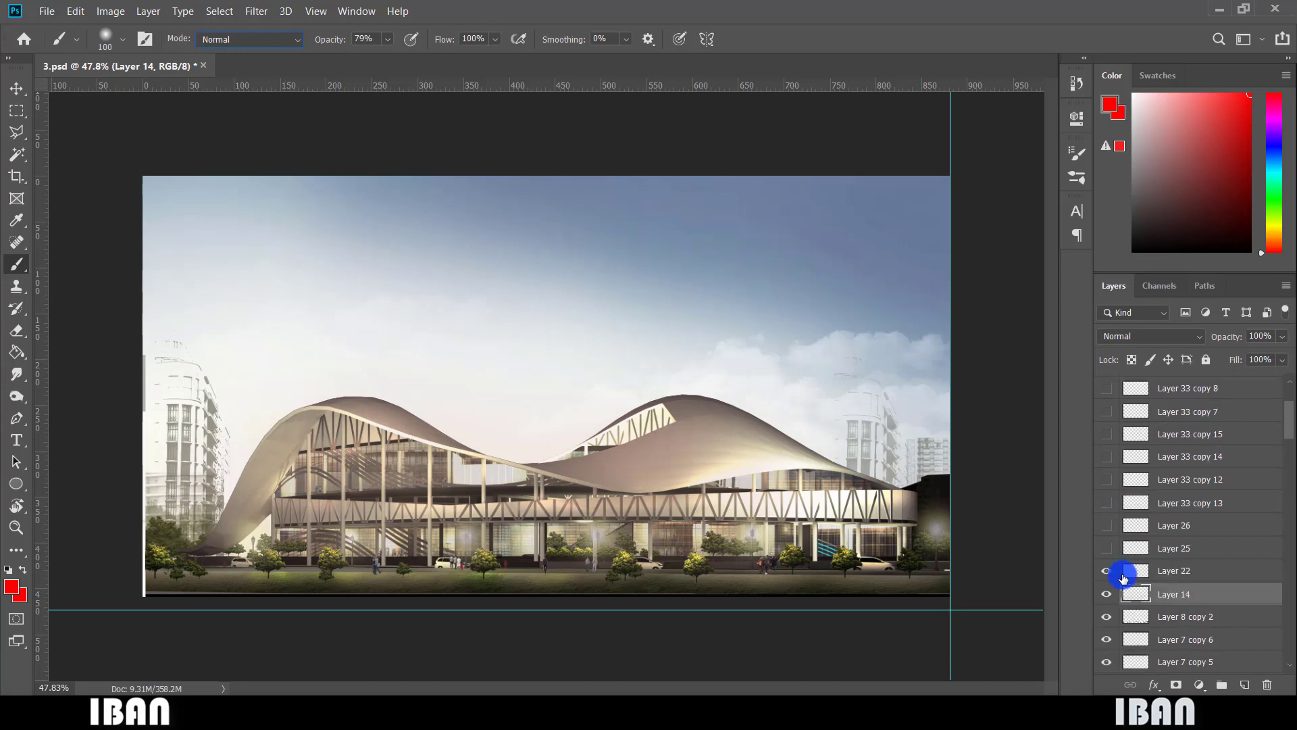
Select Layer 22 and toggle it to compare the street lamp glows, leaving it shown.
click(1165, 572)
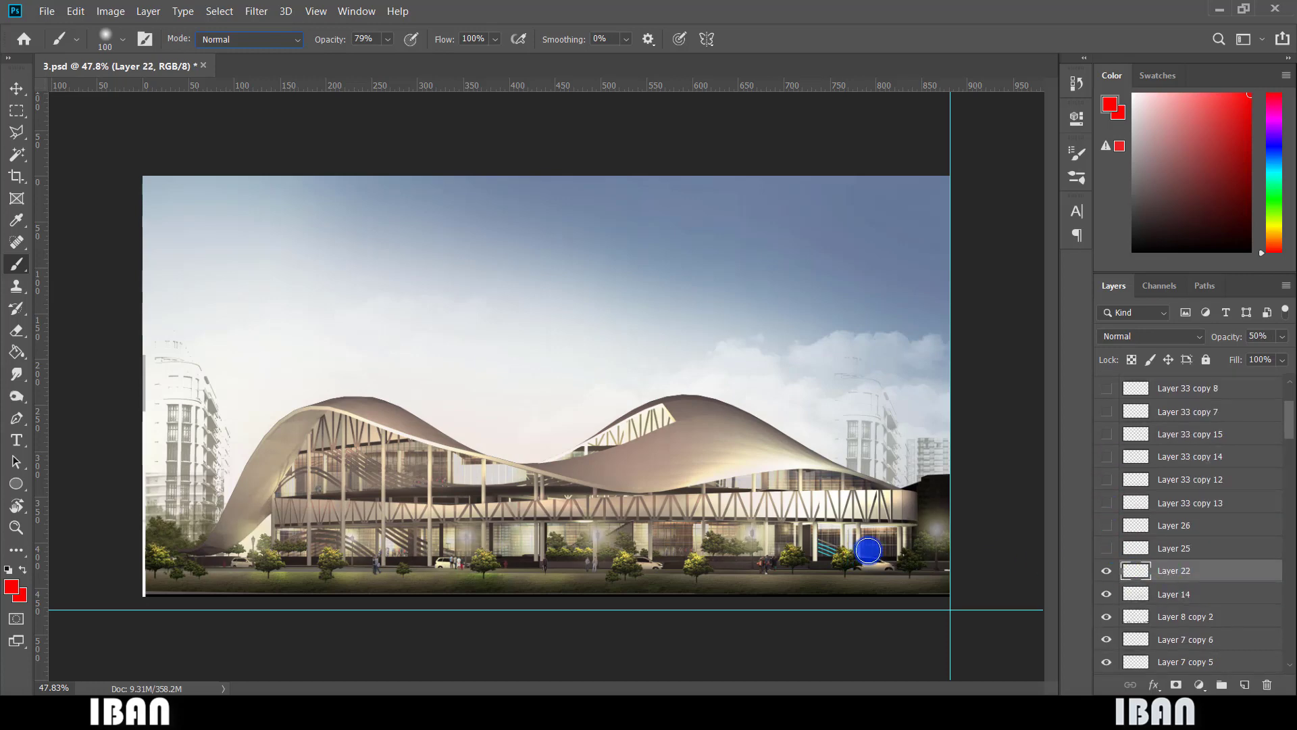
click(1106, 574)
click(1106, 574)
click(1106, 575)
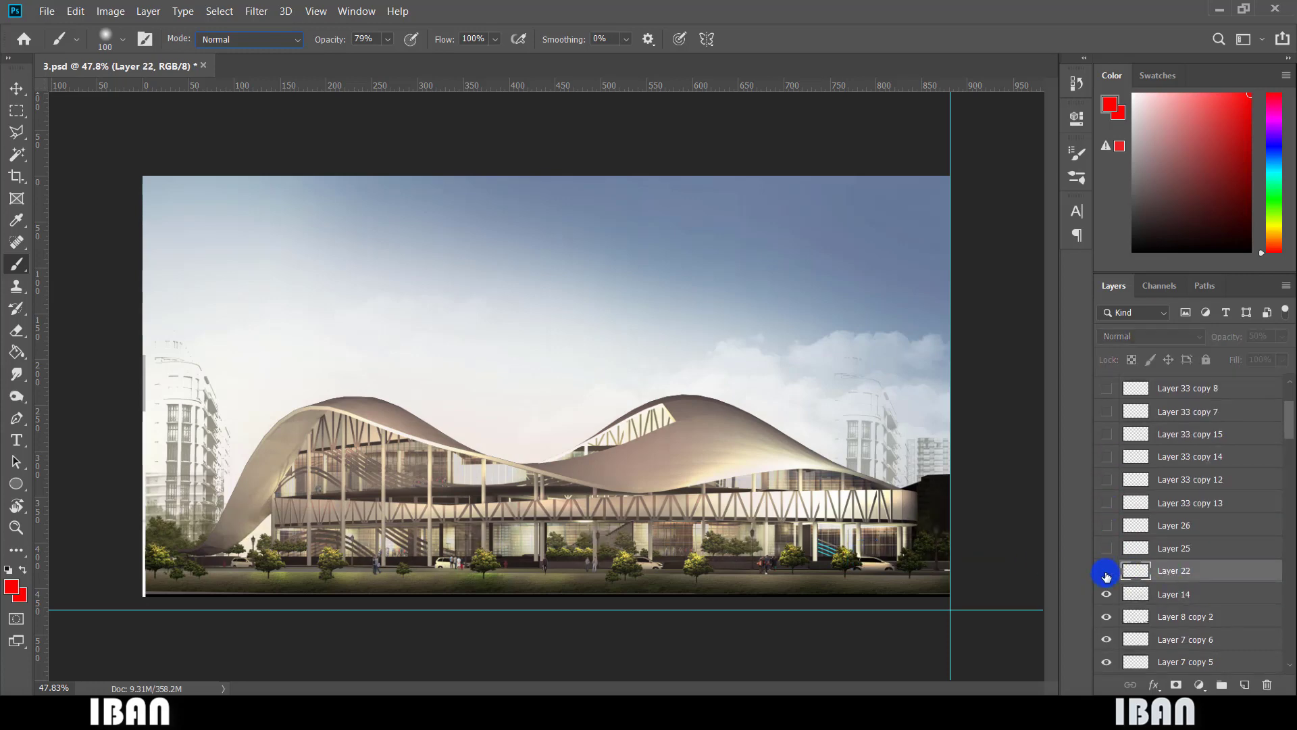
click(1106, 574)
click(1102, 566)
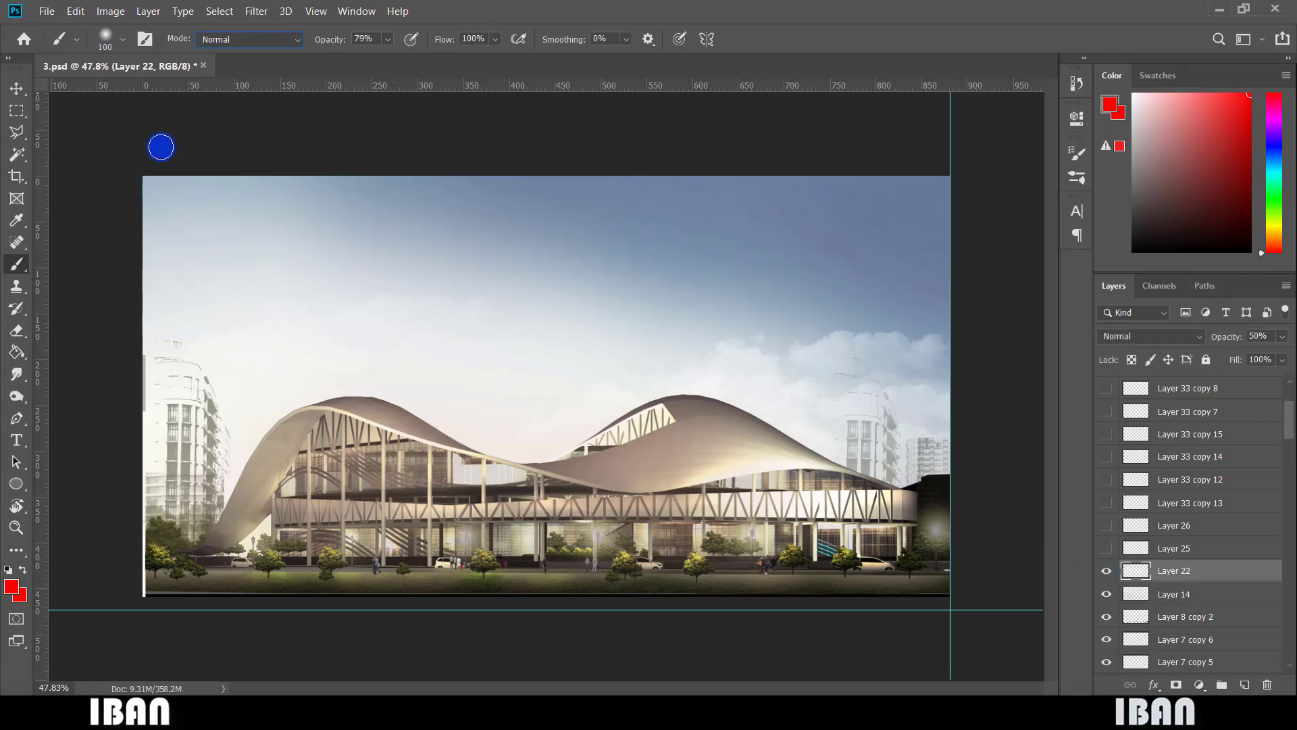
Set the brush to Color Dodge with a yellow foreground color and paint a glow over the street lamp near the building's middle on Layer 22.
click(240, 42)
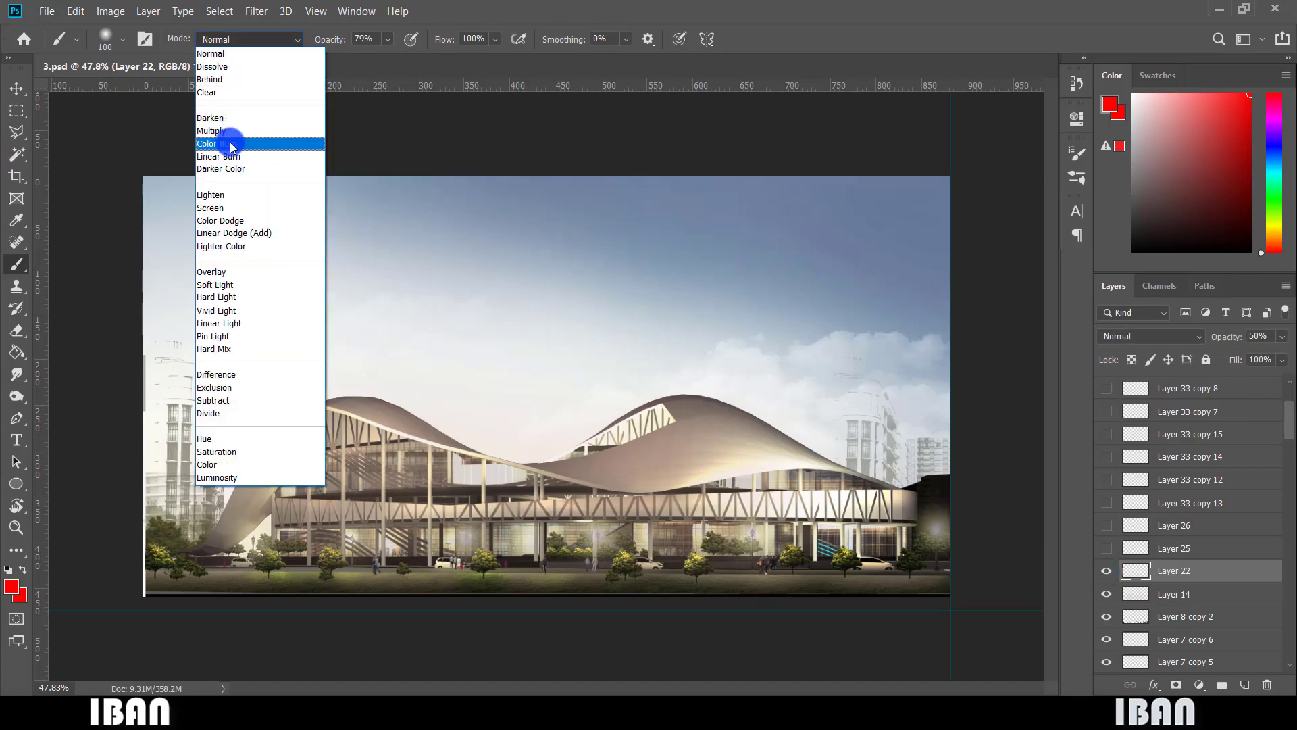
click(223, 220)
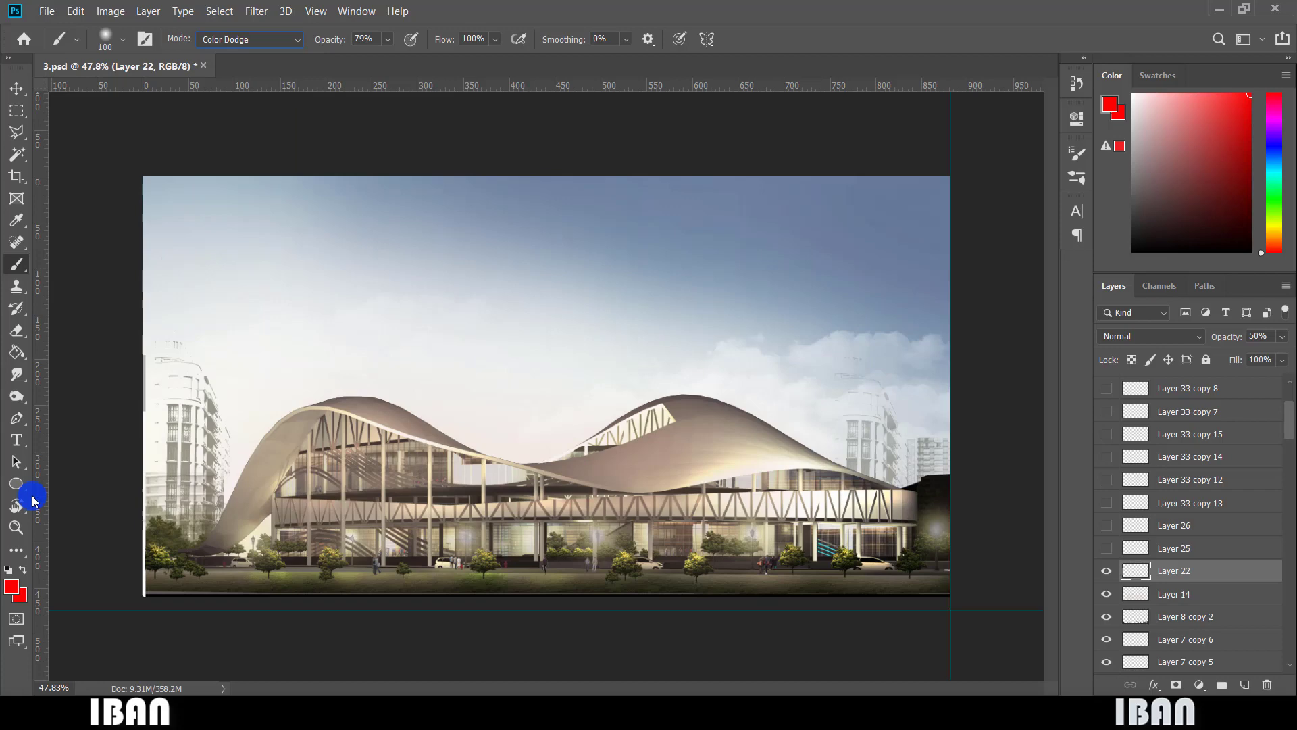
click(11, 589)
click(990, 341)
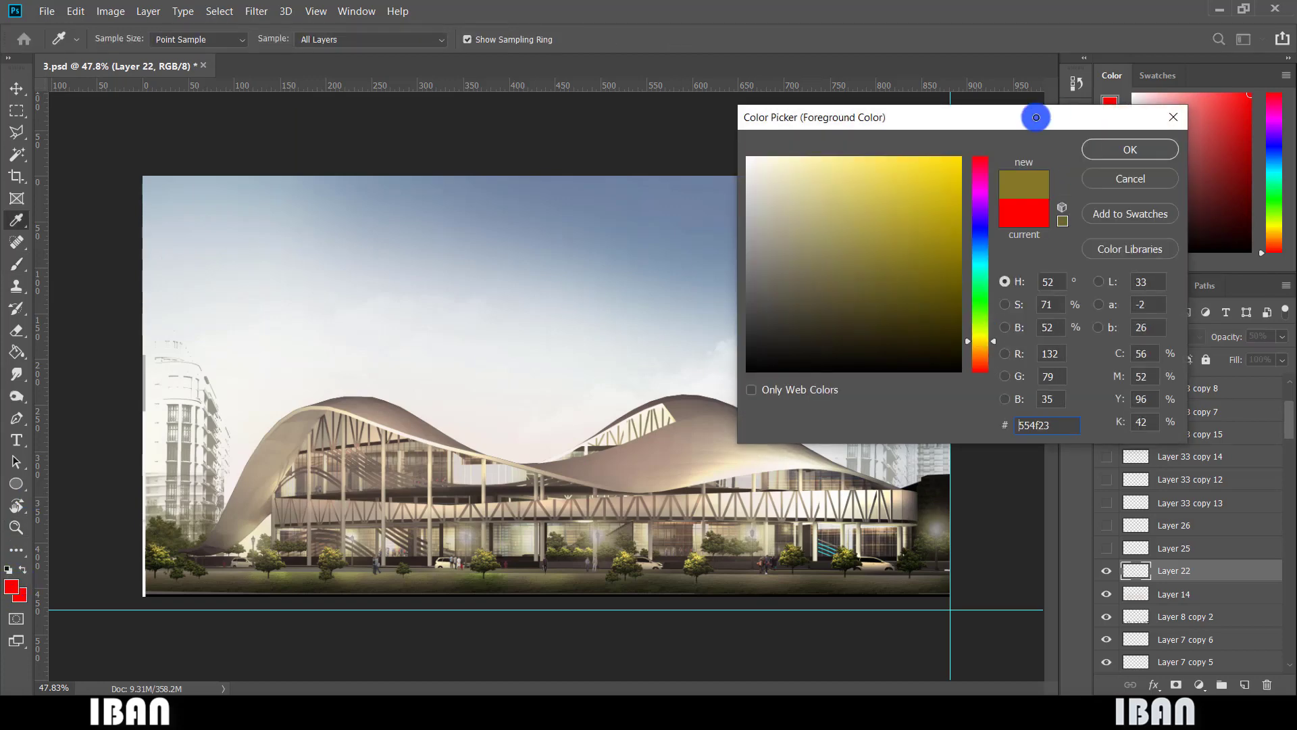
click(1130, 149)
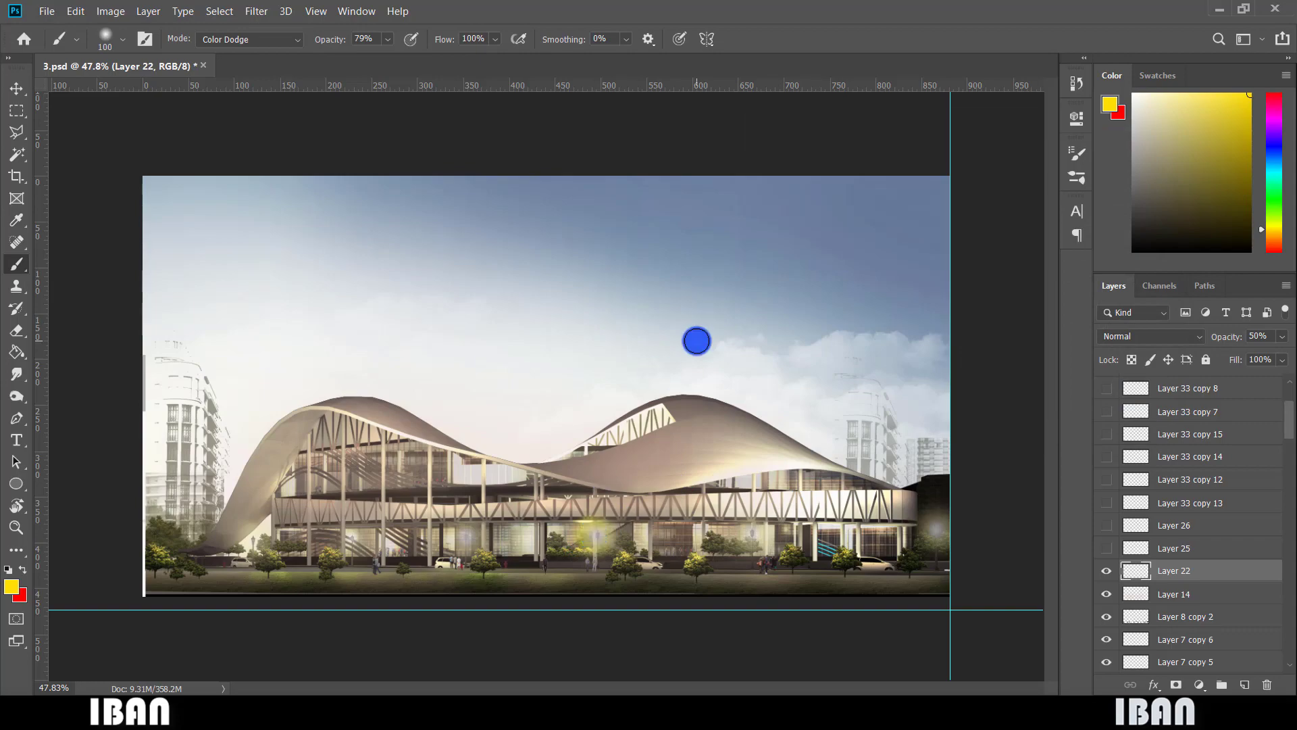
Examine the lamp glows up close and across the whole image, with Layer 22 hidden and shown.
scroll(596, 570, up, 5)
scroll(640, 446, down, 6)
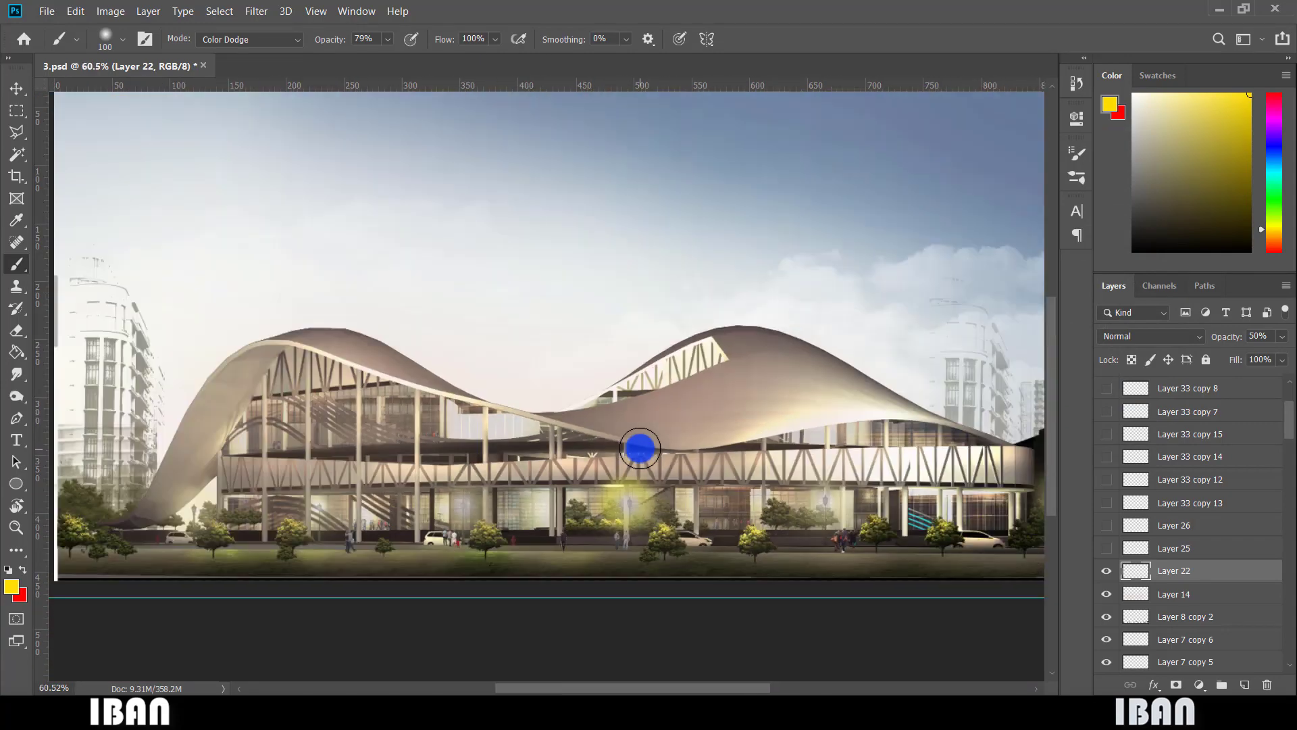
scroll(899, 520, up, 3)
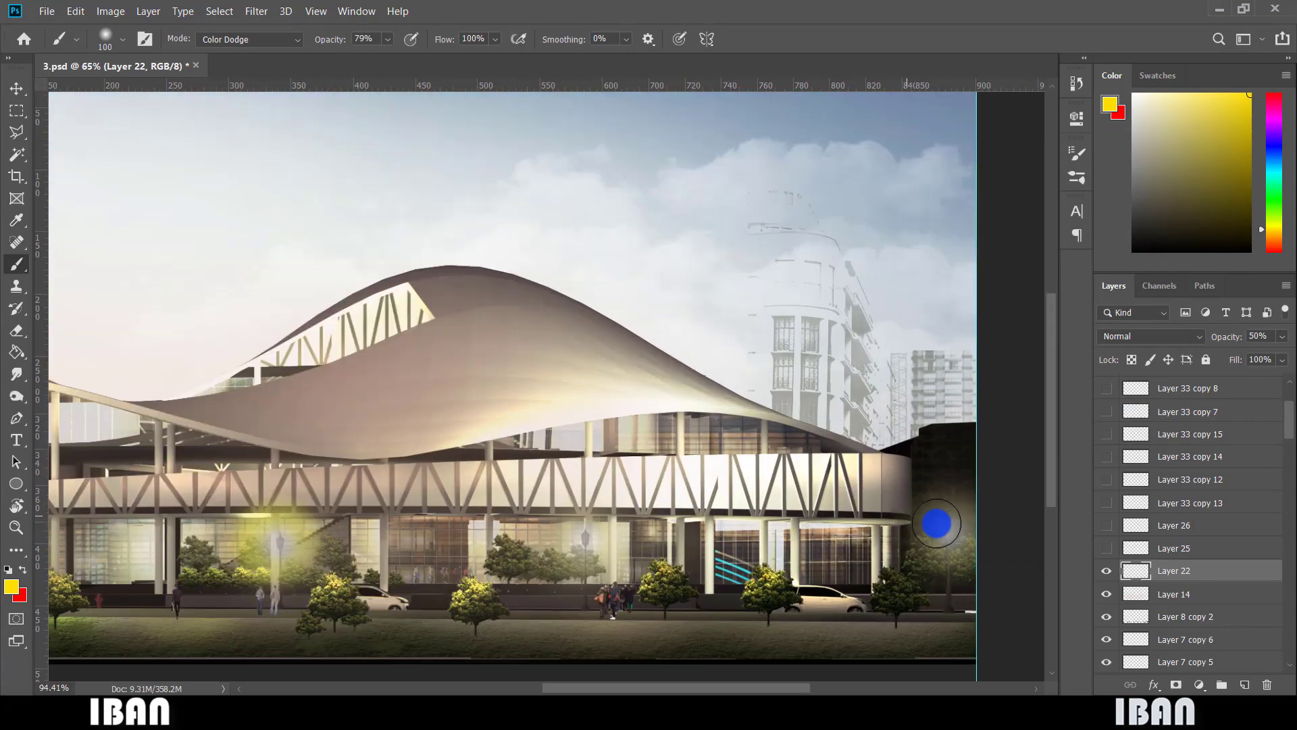
scroll(817, 463, down, 4)
scroll(813, 467, down, 1)
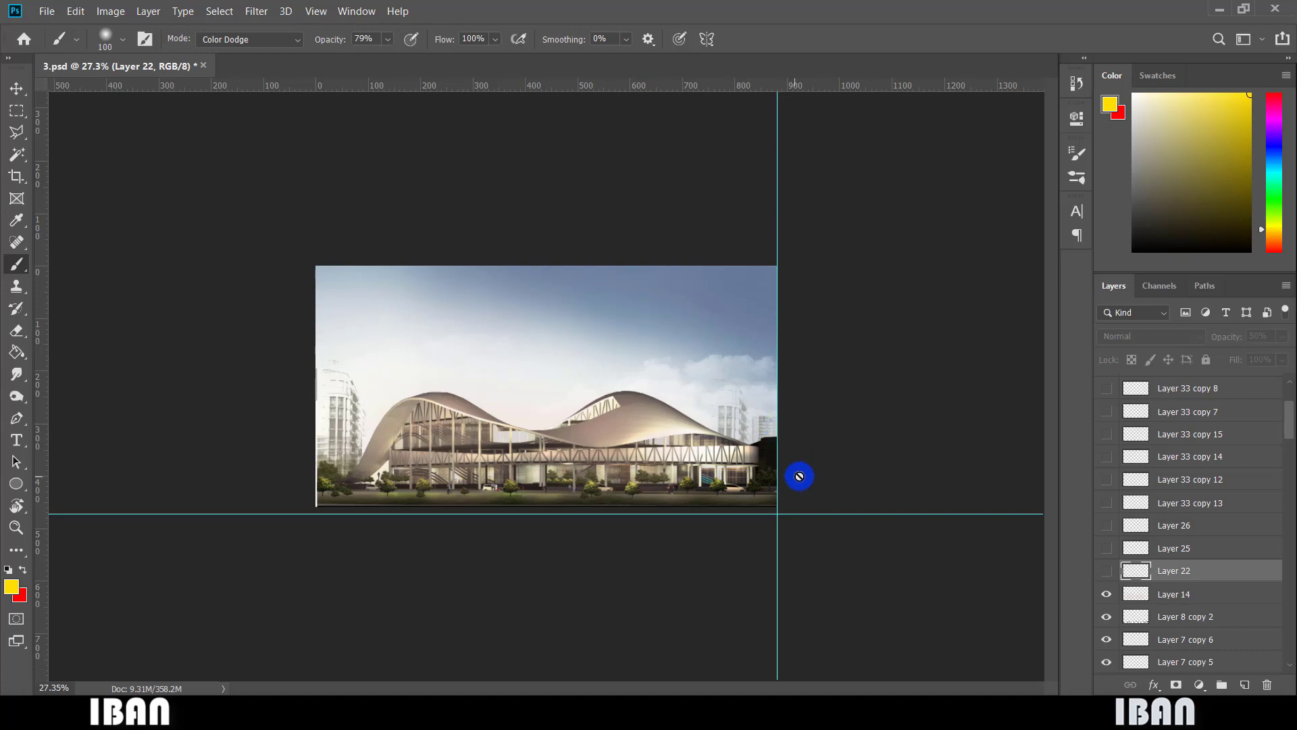
scroll(1175, 535, up, 3)
scroll(1108, 590, down, 2)
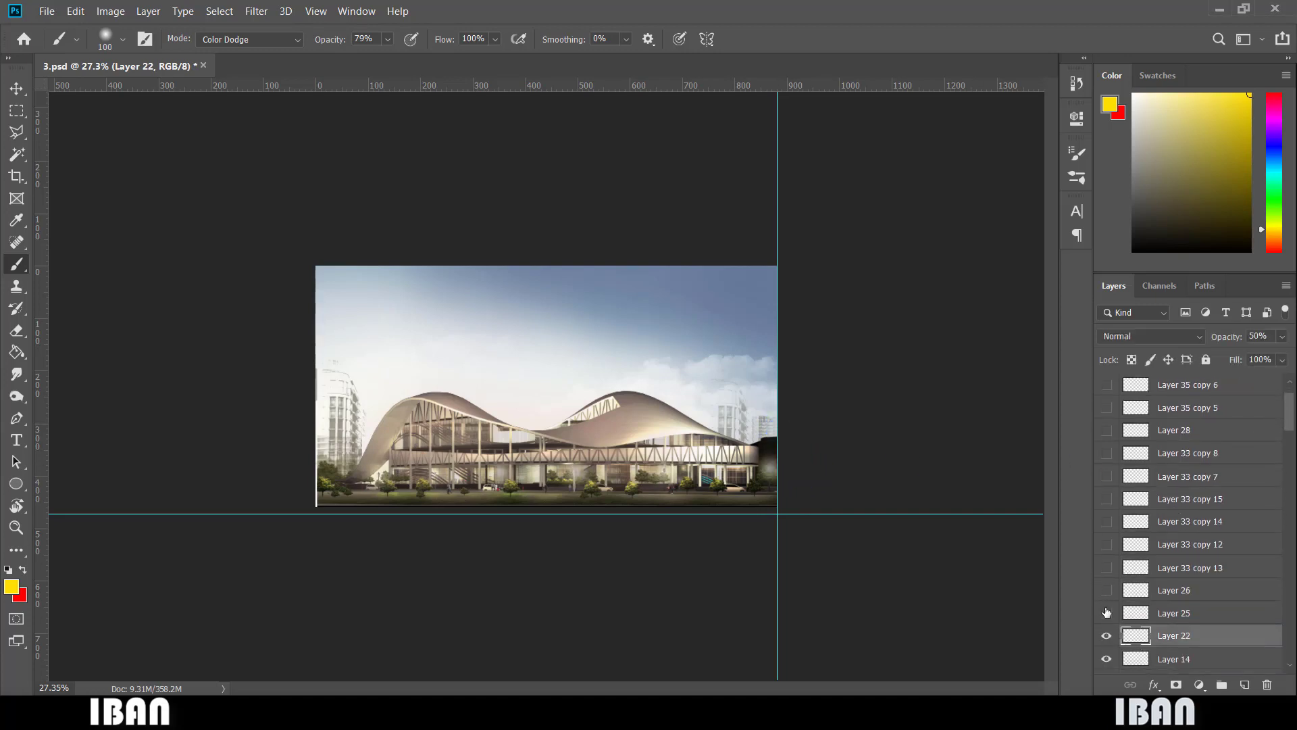
Show Layer 25, Layer 26 and Layer 33 copies 13, 12, 14, 15, 7 and 8, checking the image up close and whole.
click(1107, 591)
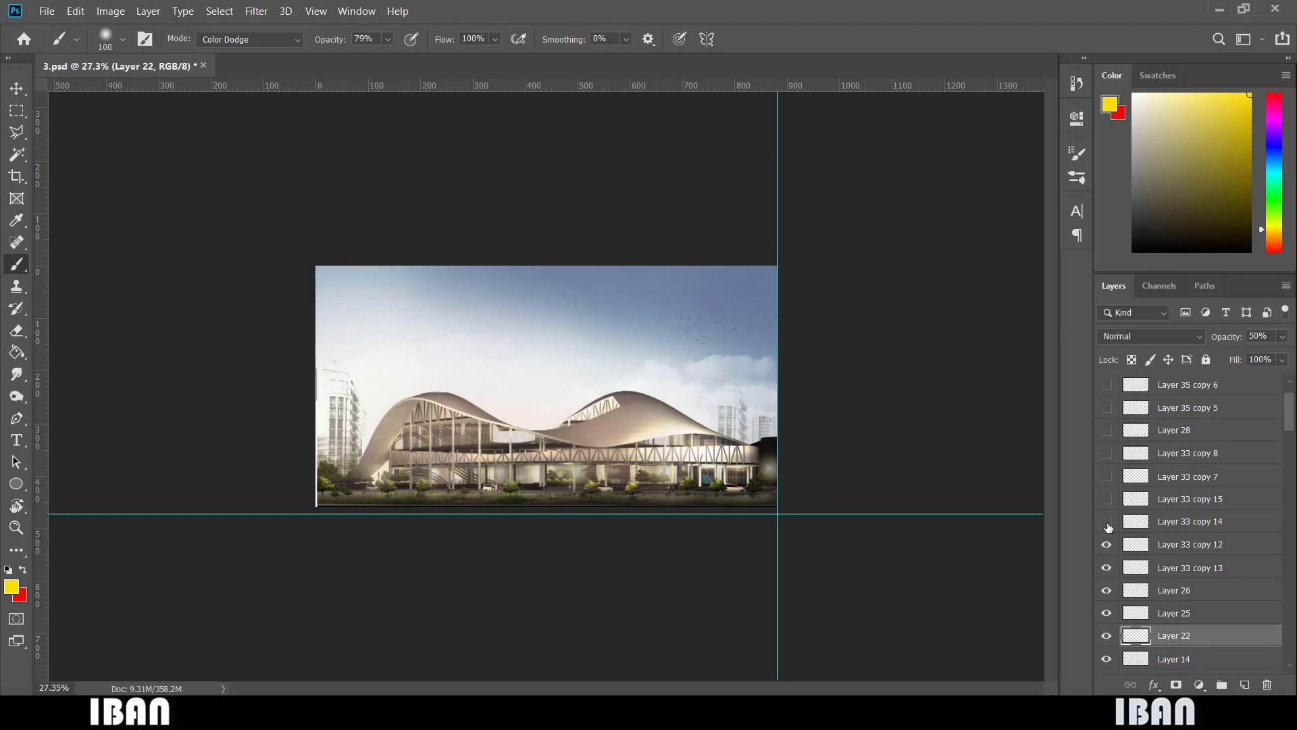
scroll(519, 506, up, 5)
scroll(450, 503, down, 2)
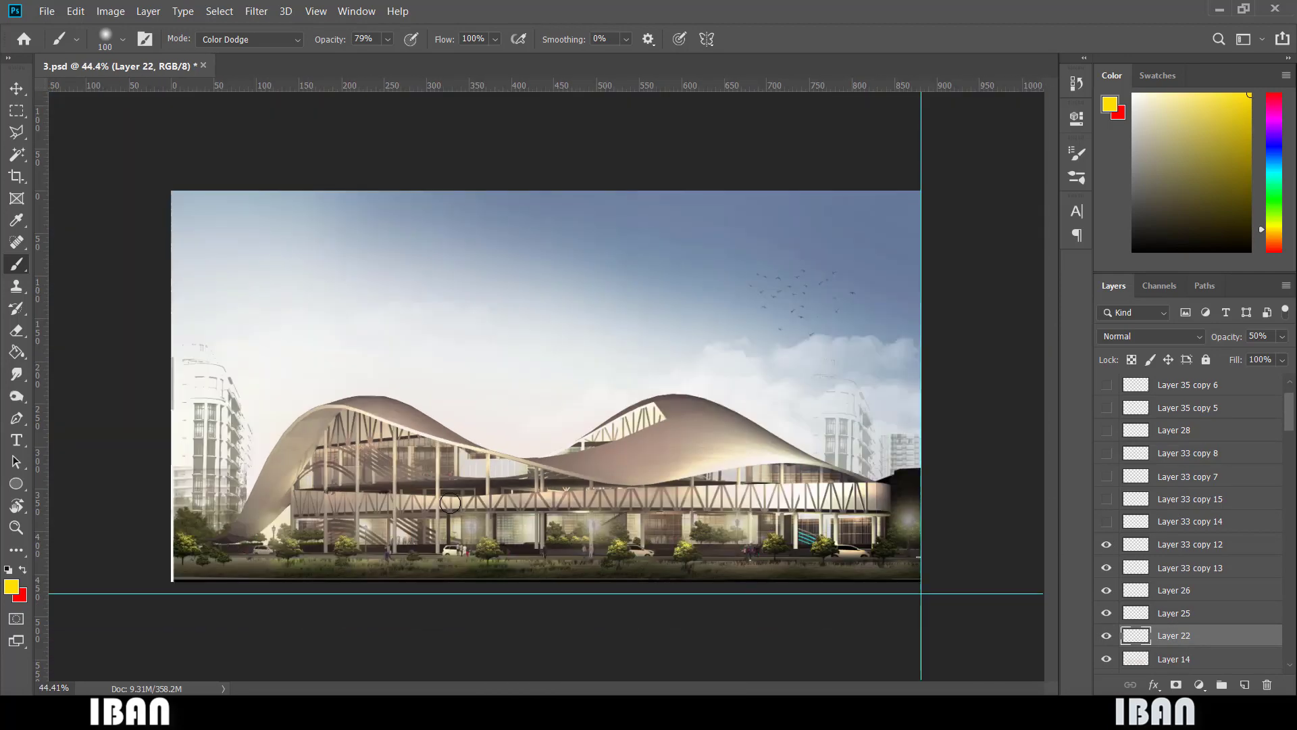
scroll(450, 504, down, 1)
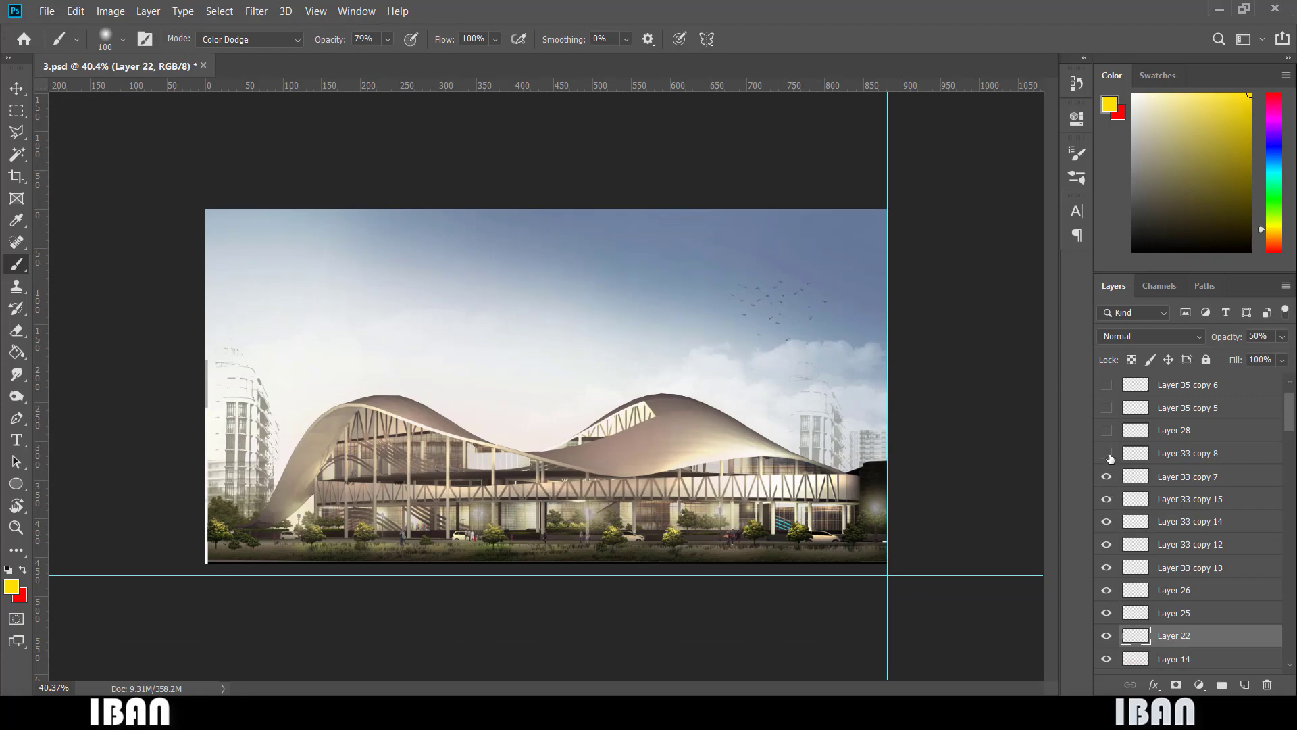
scroll(784, 594, up, 5)
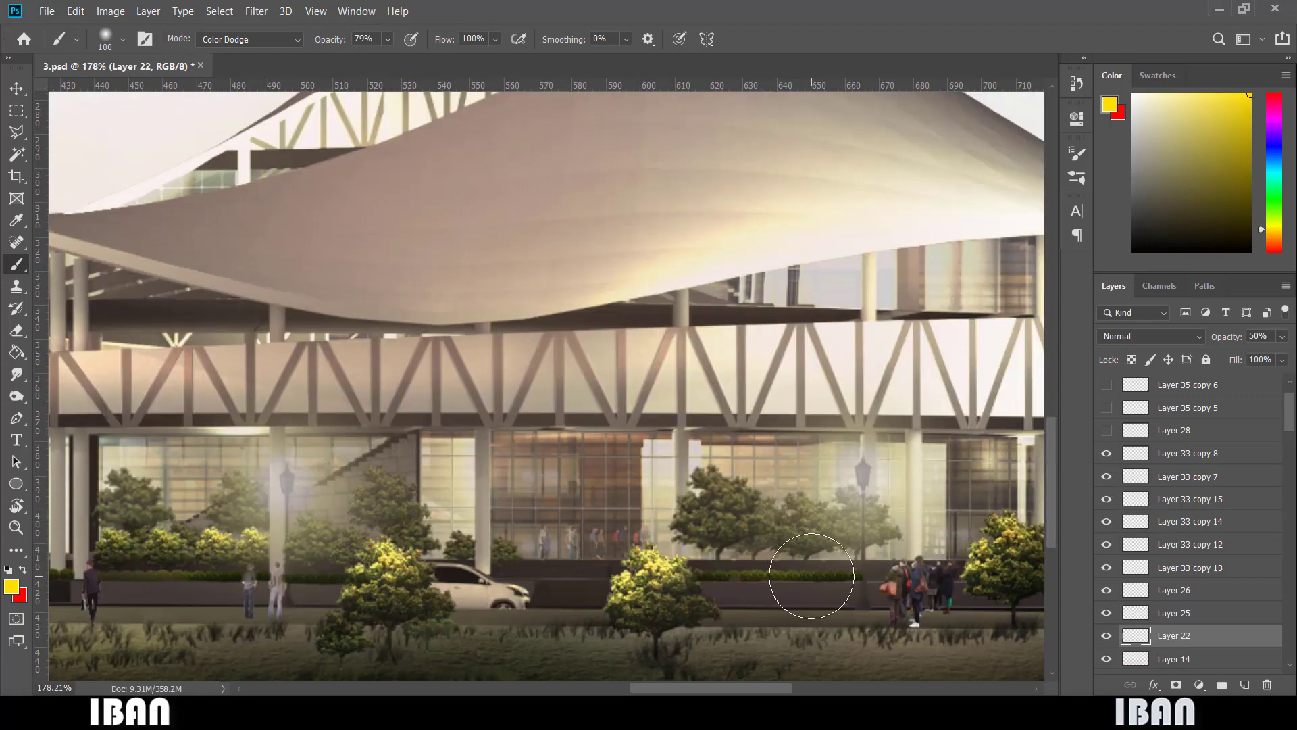
scroll(1051, 535, down, 1)
scroll(1192, 515, up, 1)
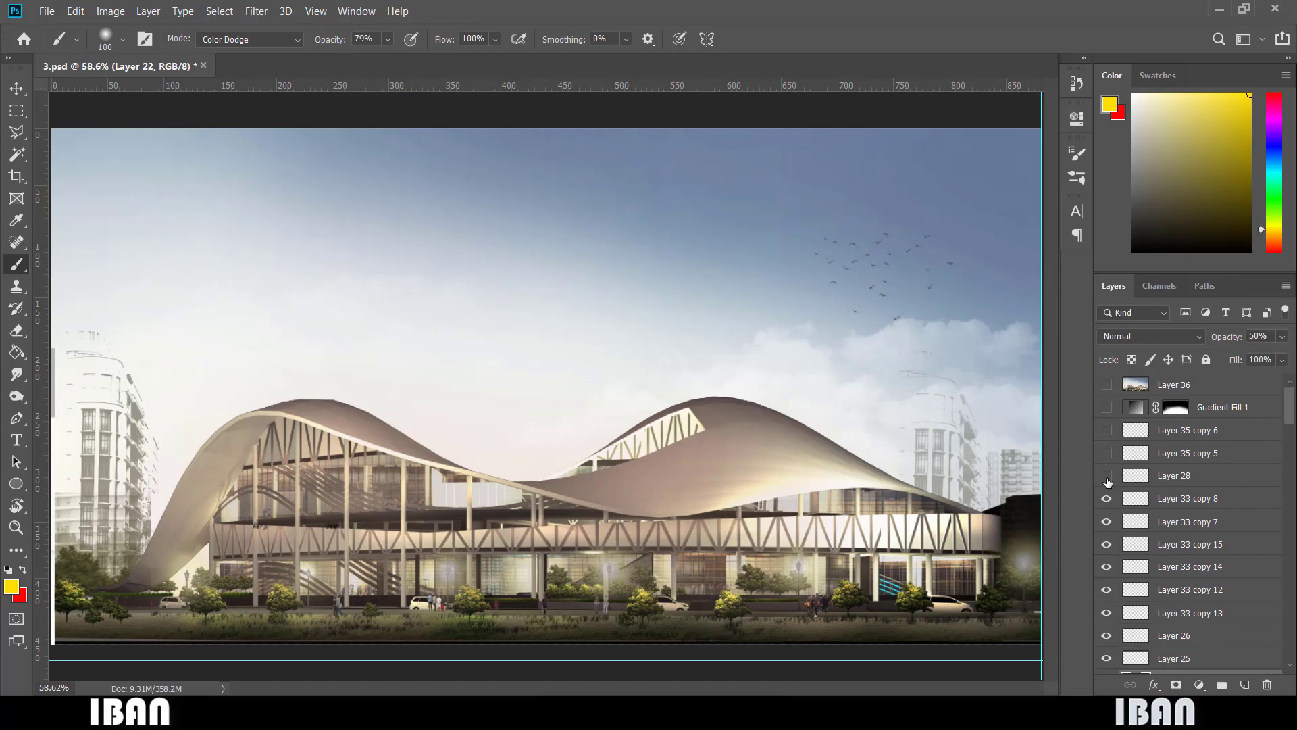
Show Layer 28 and Layer 35 copy 5 and check the whole image.
click(1107, 476)
click(1109, 456)
scroll(566, 456, down, 3)
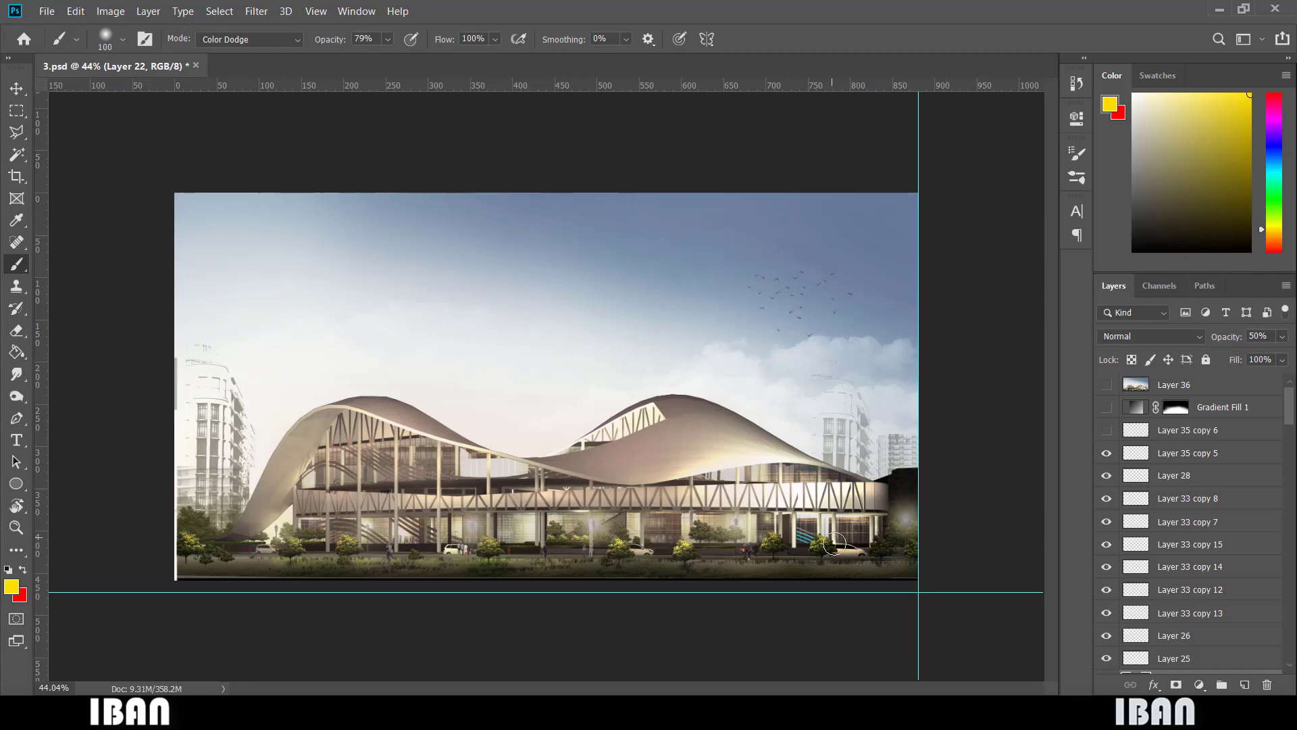
Toggle Layer 35 copy 6 to compare its effect, leave it shown, and inspect the building up close.
click(1106, 430)
click(1107, 430)
click(1107, 430)
scroll(1038, 474, up, 4)
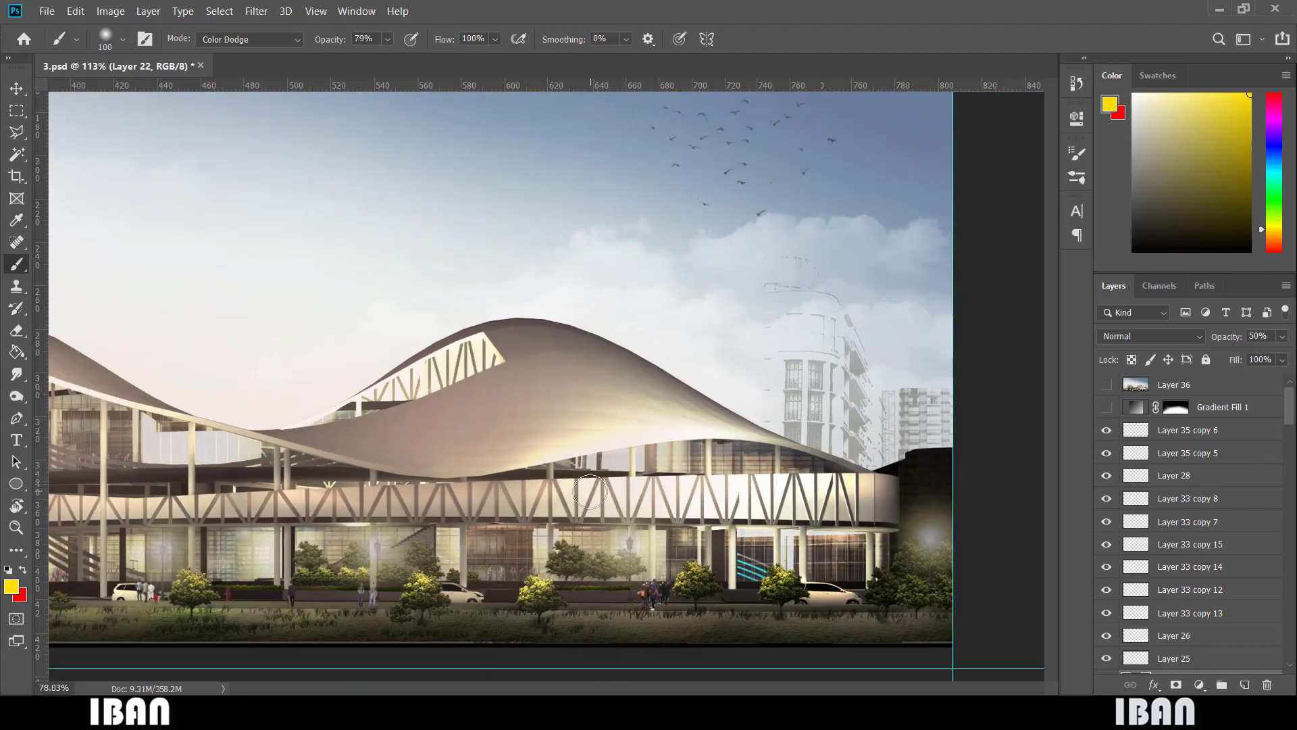
scroll(951, 497, down, 3)
scroll(951, 498, down, 2)
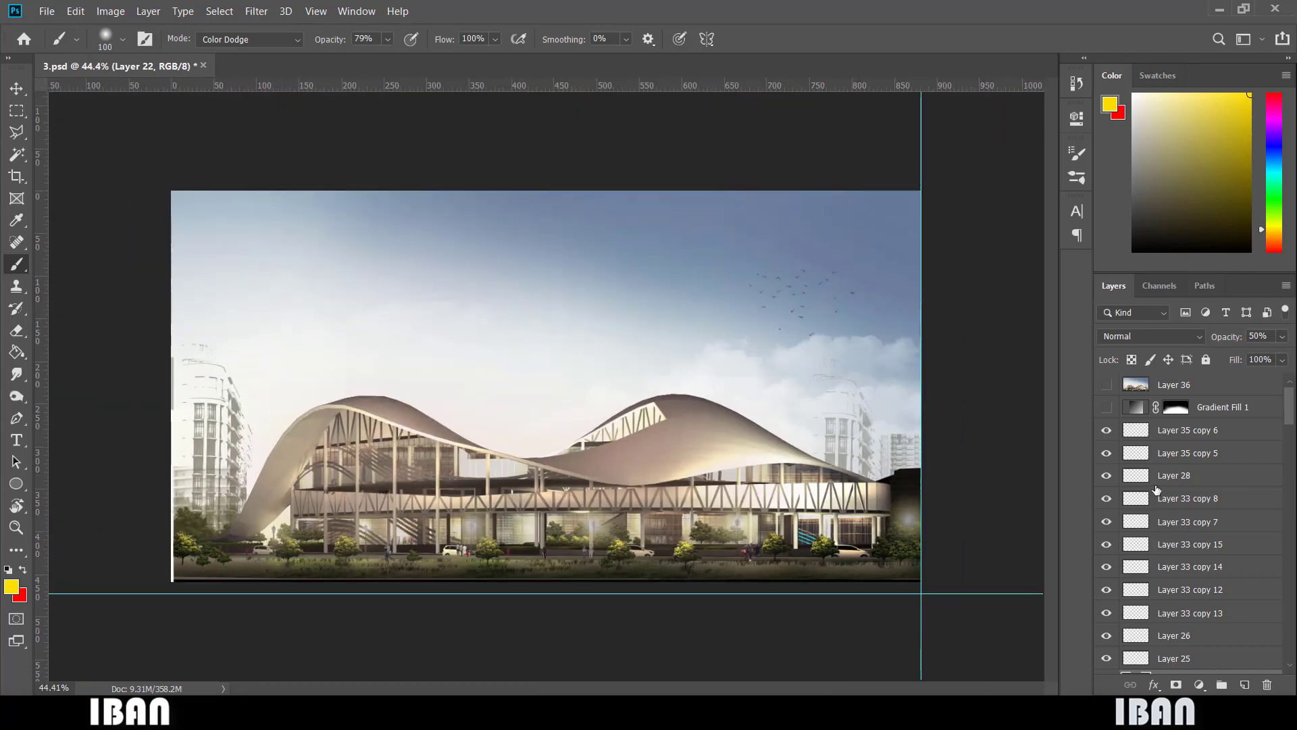
Compare the image with and without Gradient Fill 1 and Layer 36, leaving both shown.
click(1107, 407)
click(1108, 407)
click(1108, 406)
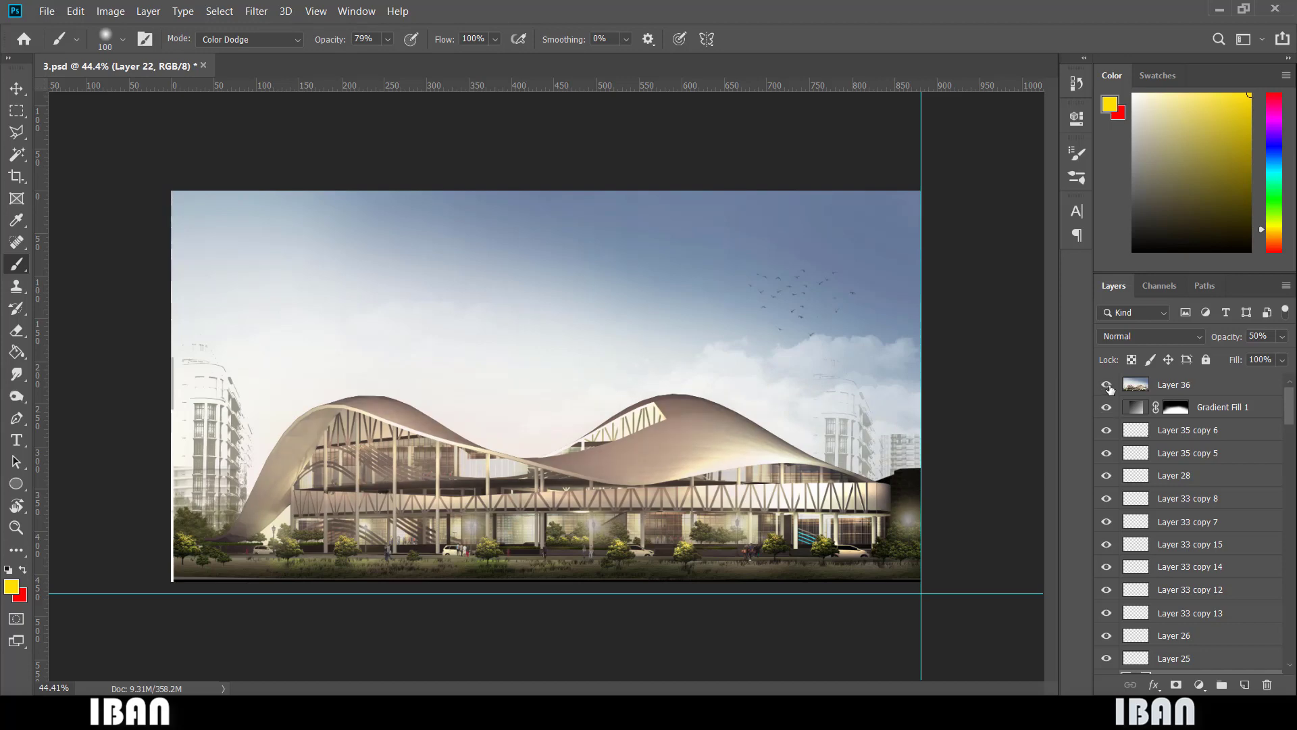
click(1107, 386)
click(1108, 385)
click(1107, 385)
Hide Gradient Fill 1 and compare the image with and without Layer 36, leaving Layer 36 shown.
click(1106, 407)
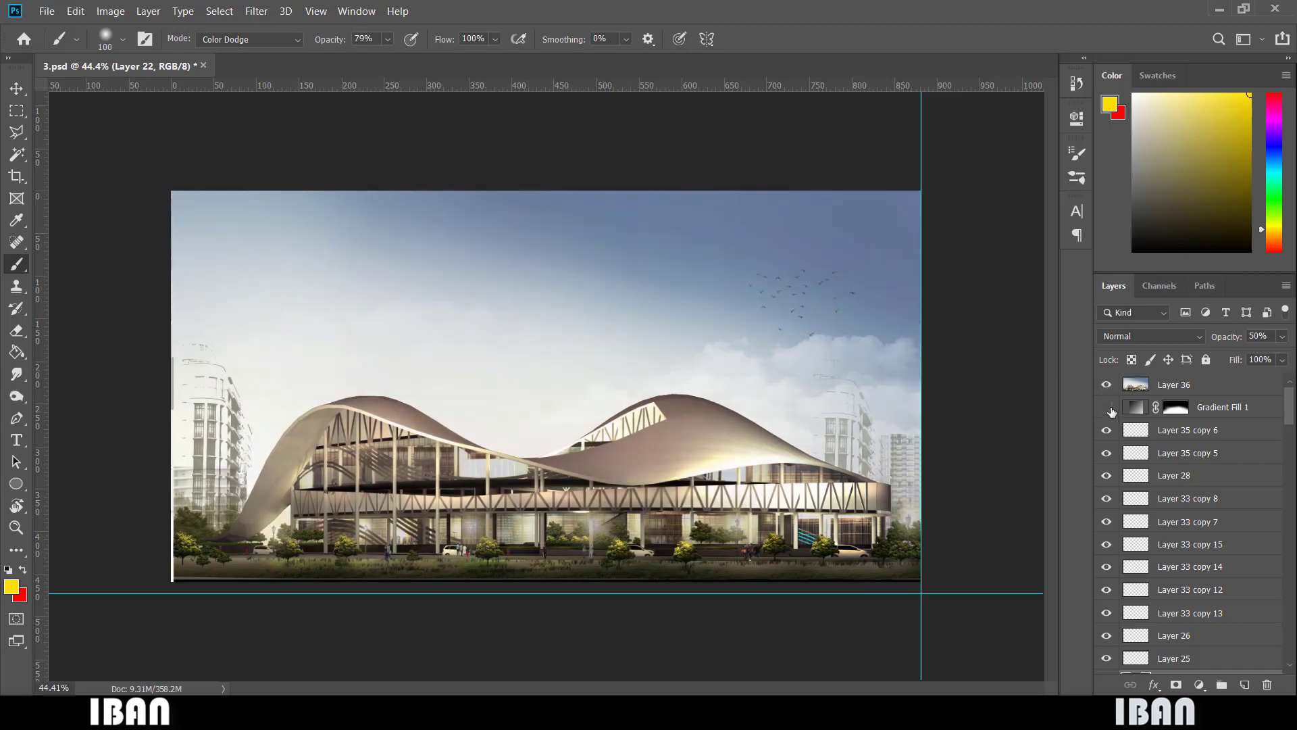
click(1107, 385)
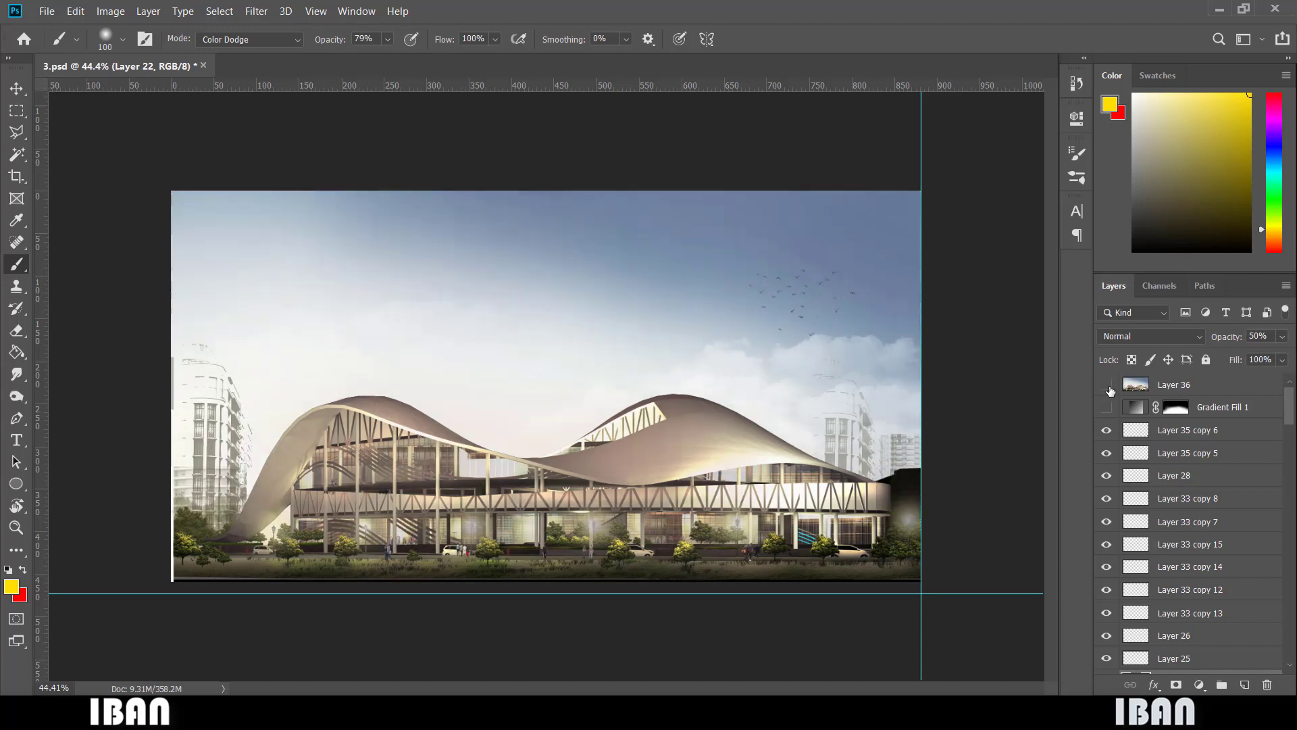
click(1108, 385)
click(1108, 385)
click(1107, 385)
scroll(706, 438, down, 1)
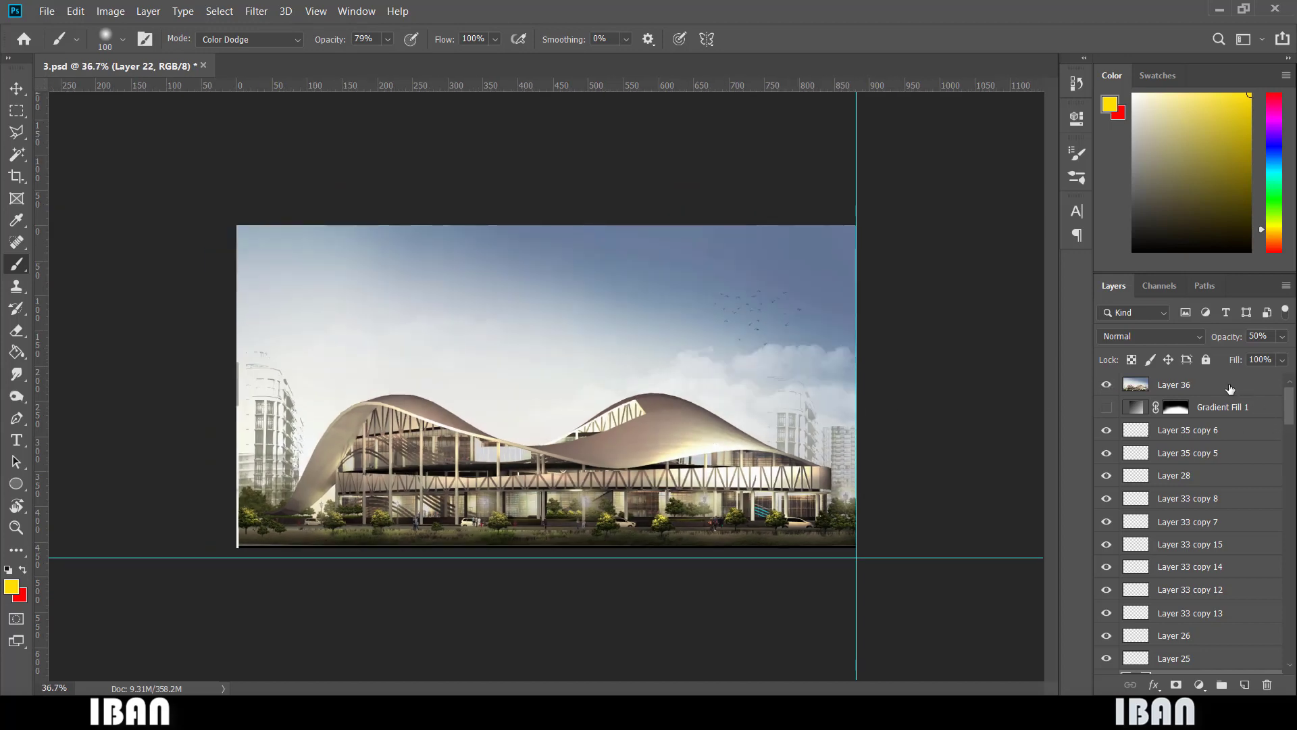
Select the merged Layer 36, open it in the Camera Raw Filter and turn on the highlight clipping warning.
click(1230, 386)
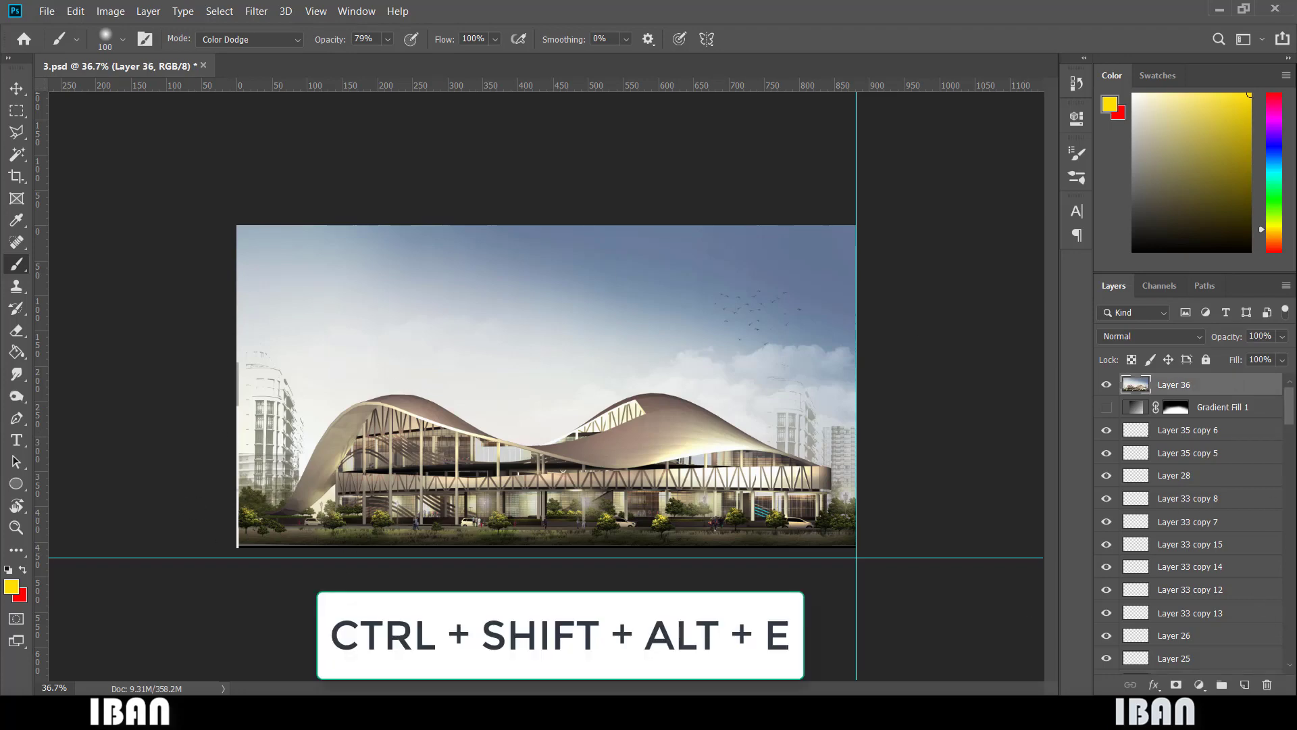
click(256, 11)
click(284, 105)
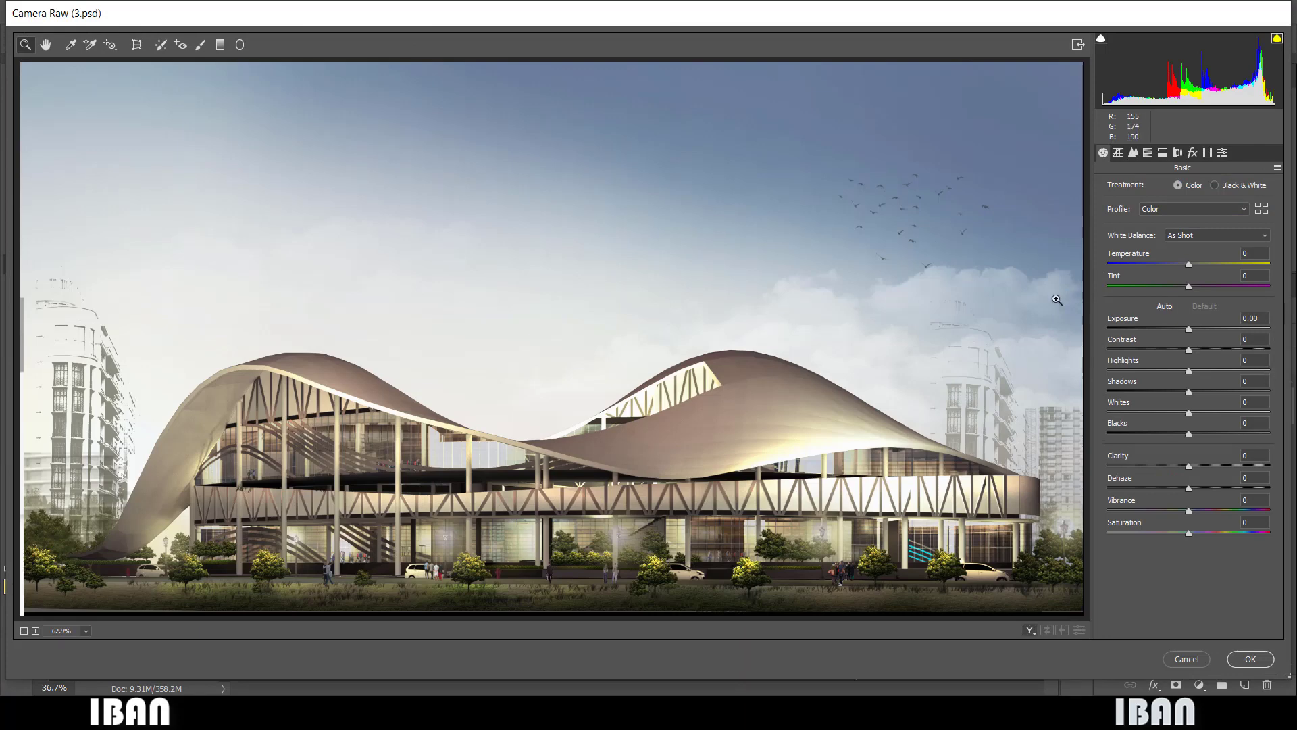
mouse_move(689, 286)
mouse_down()
mouse_move(1294, 85)
mouse_move(1257, 72)
mouse_move(1278, 53)
mouse_move(1290, 87)
mouse_up()
drag(1185, 64, 1249, 45)
drag(1242, 39, 1252, 53)
drag(1204, 32, 1228, 37)
key(Escape)
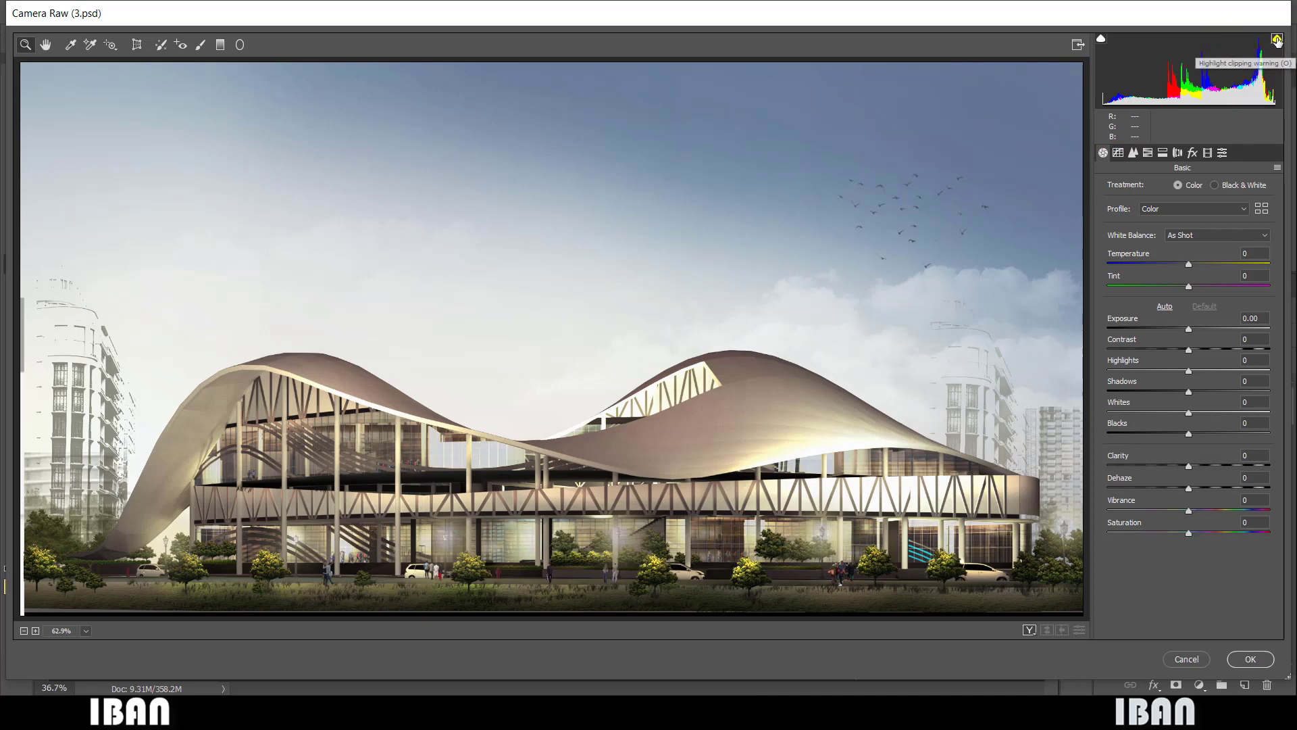
Try Exposure up to +2.15 and Contrast up to +100 to check highlight clipping, and settle on Exposure +0.05 and Contrast +12.
drag(1188, 350, 1270, 350)
drag(1189, 330, 1224, 329)
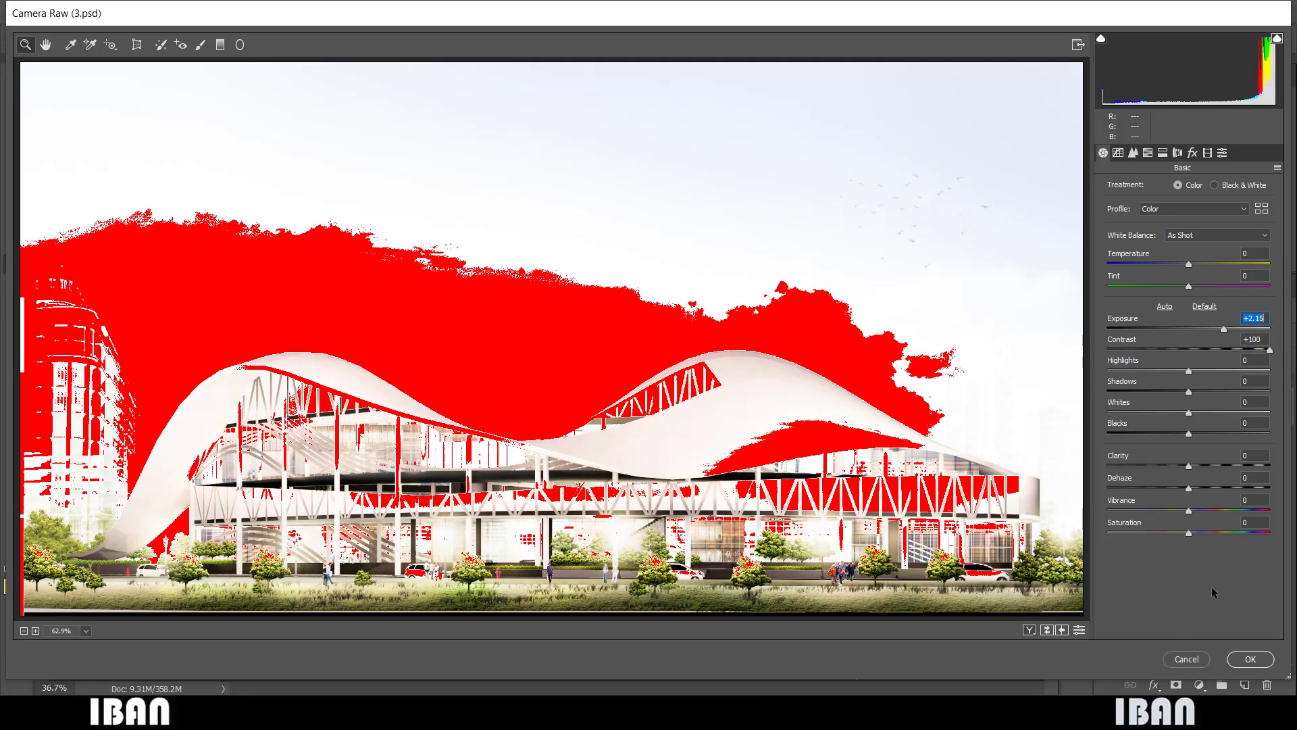
click(1192, 350)
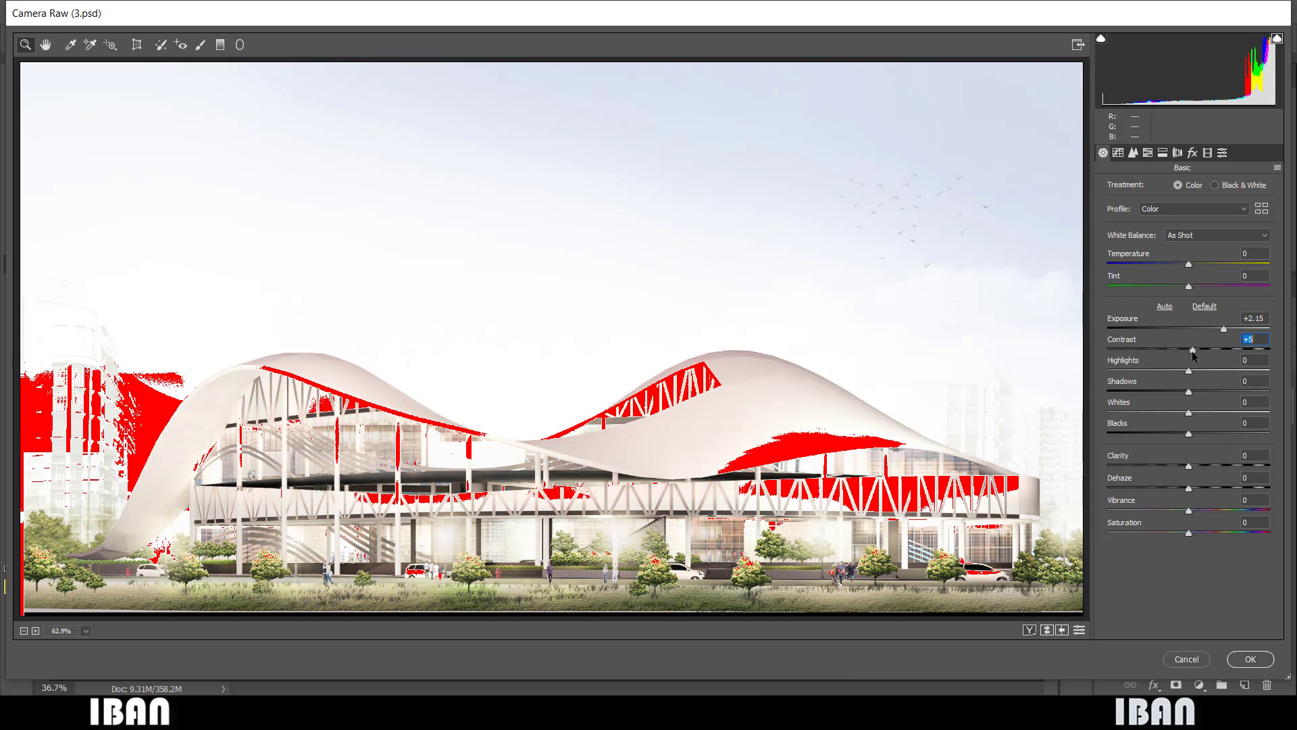
click(1193, 329)
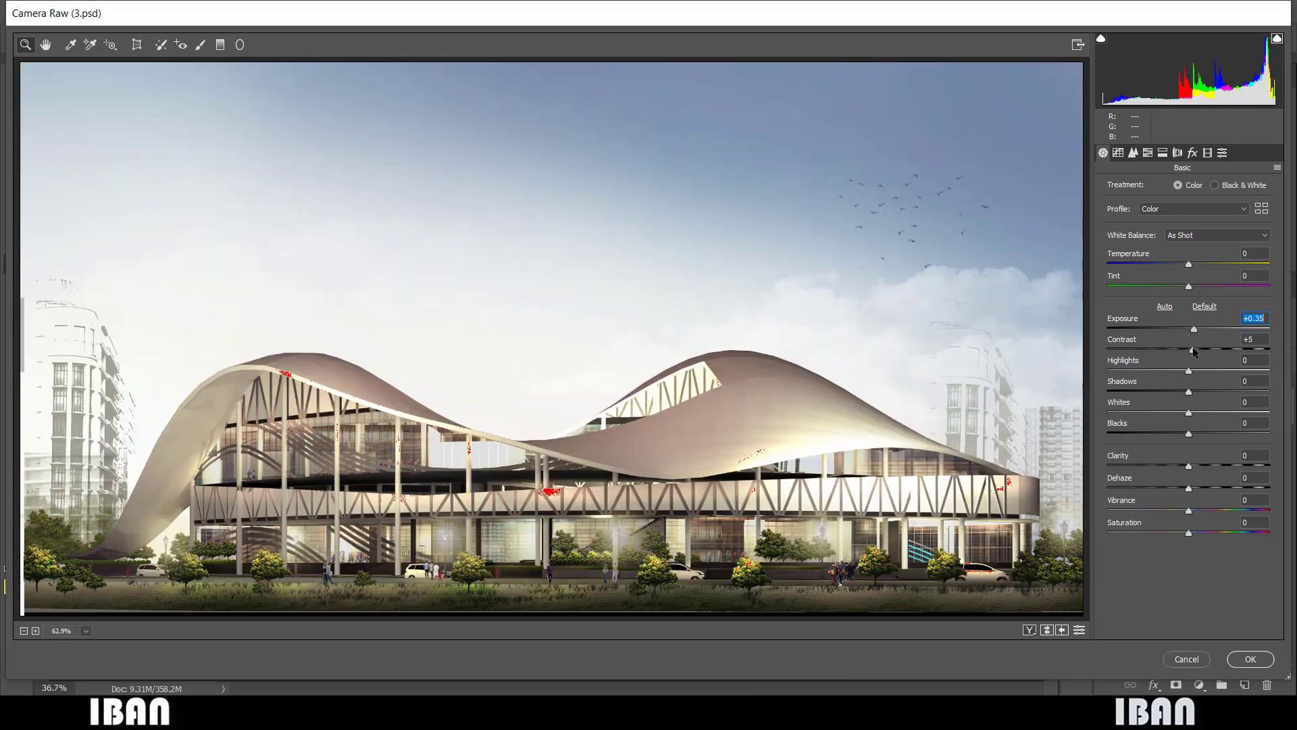
click(1190, 350)
click(1247, 350)
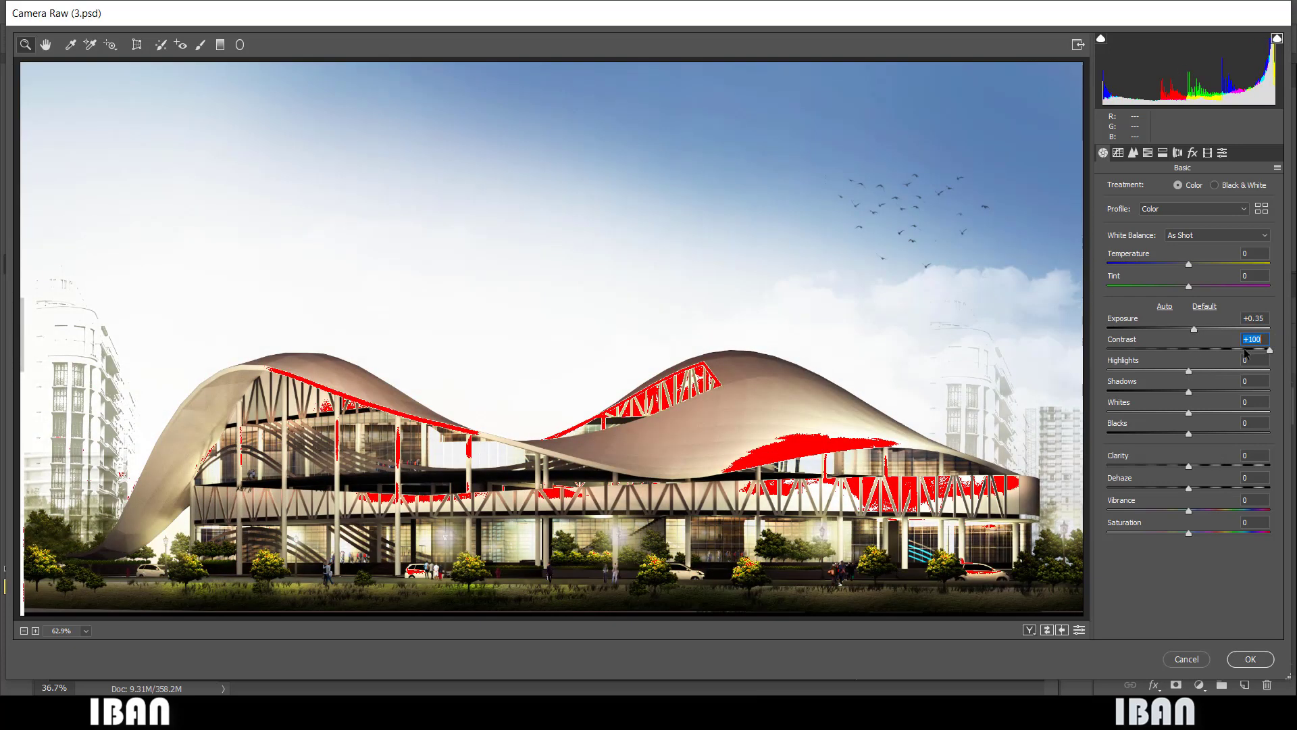
click(1191, 350)
mouse_move(1195, 327)
mouse_down()
mouse_move(1268, 350)
mouse_move(1198, 349)
mouse_up()
click(1169, 350)
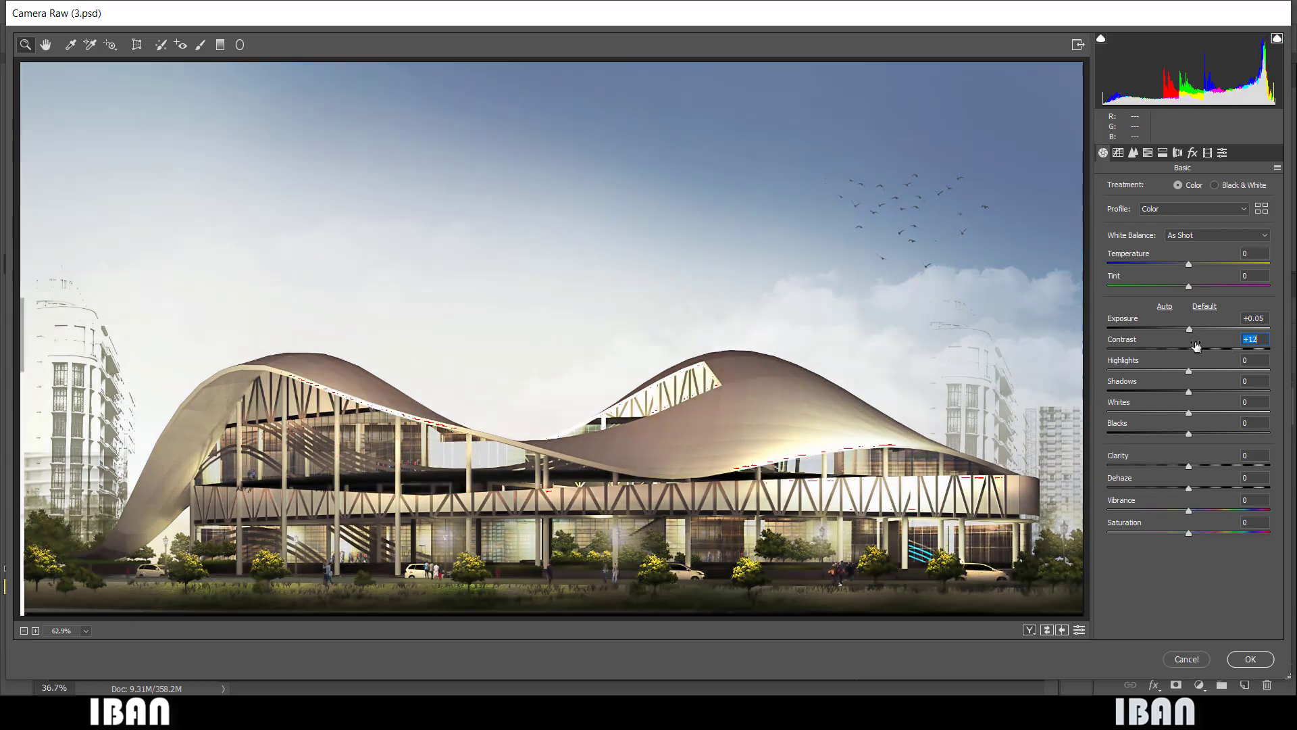
Try Clarity +41, Temperature +38, Tint +53, Vibrance -33, Saturation +33 and Dehaze at +100 and -74, and cancel the Camera Raw adjustments.
drag(1188, 465, 1270, 488)
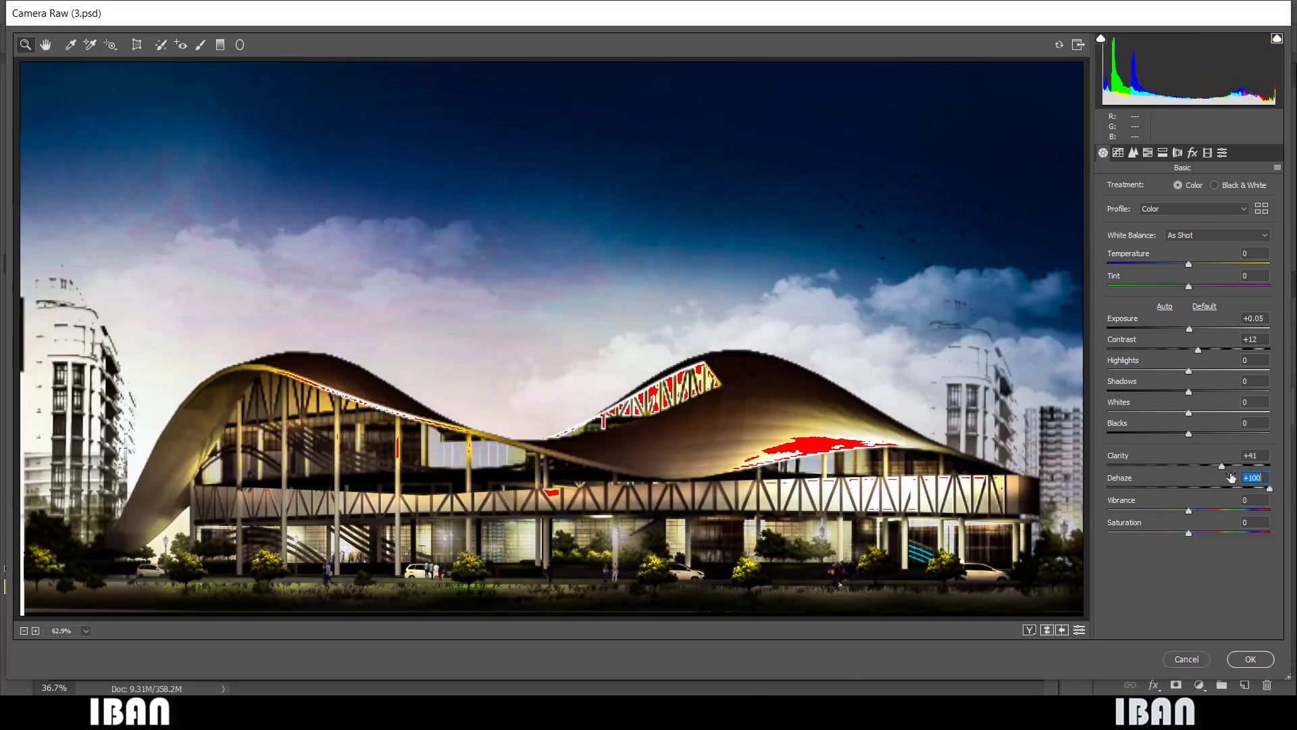
drag(1189, 263, 1232, 286)
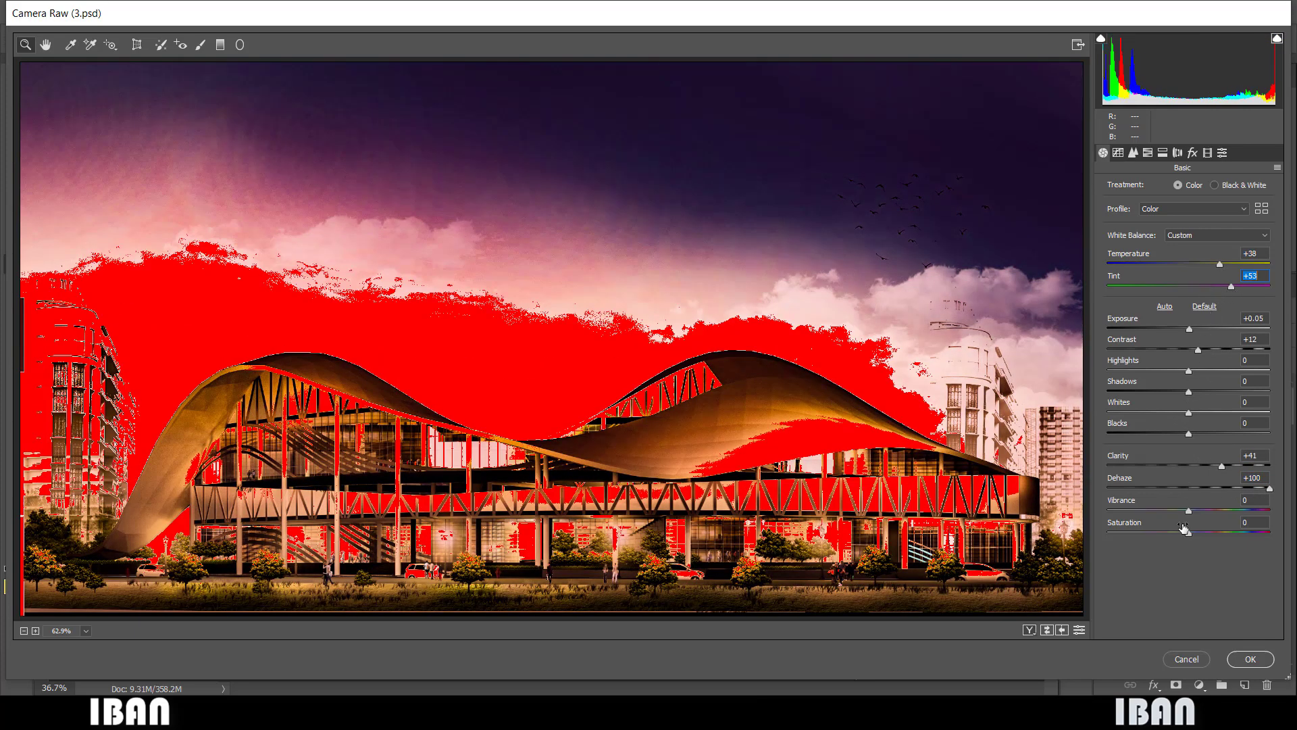
drag(1189, 511, 1215, 532)
click(1178, 533)
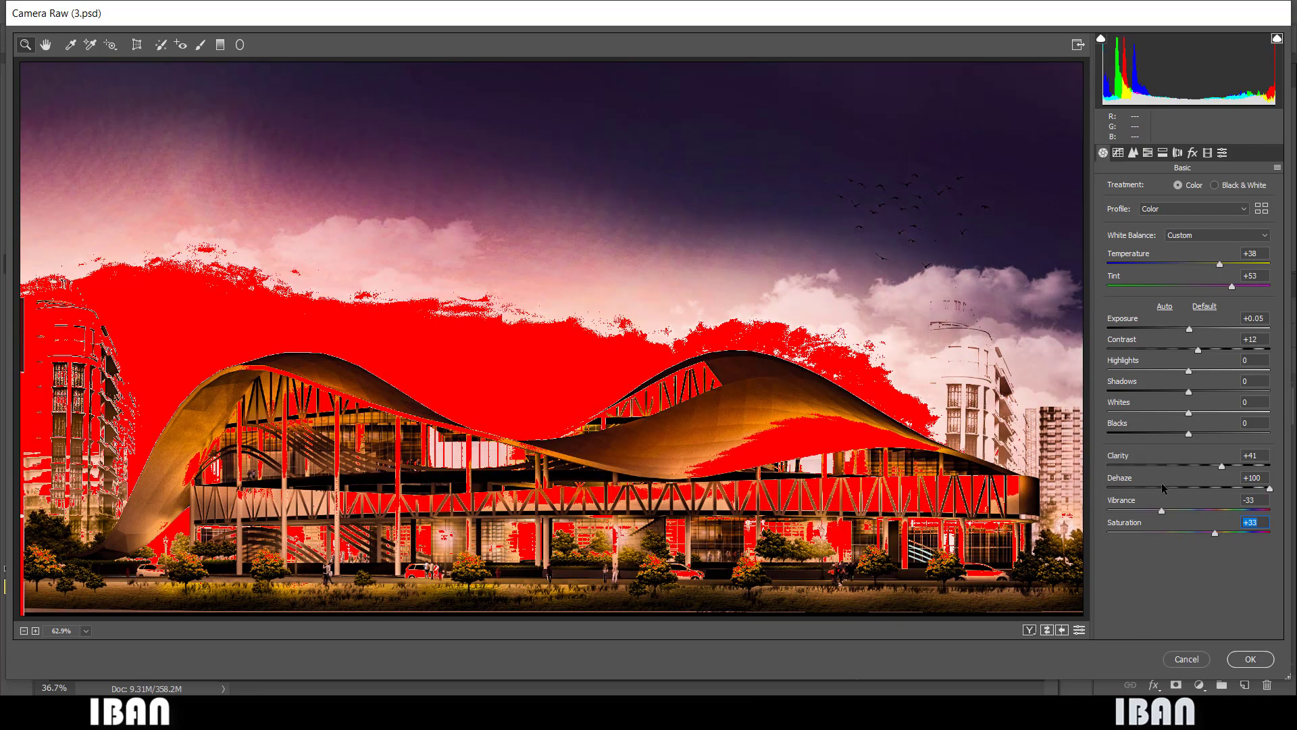
drag(1161, 486, 1129, 488)
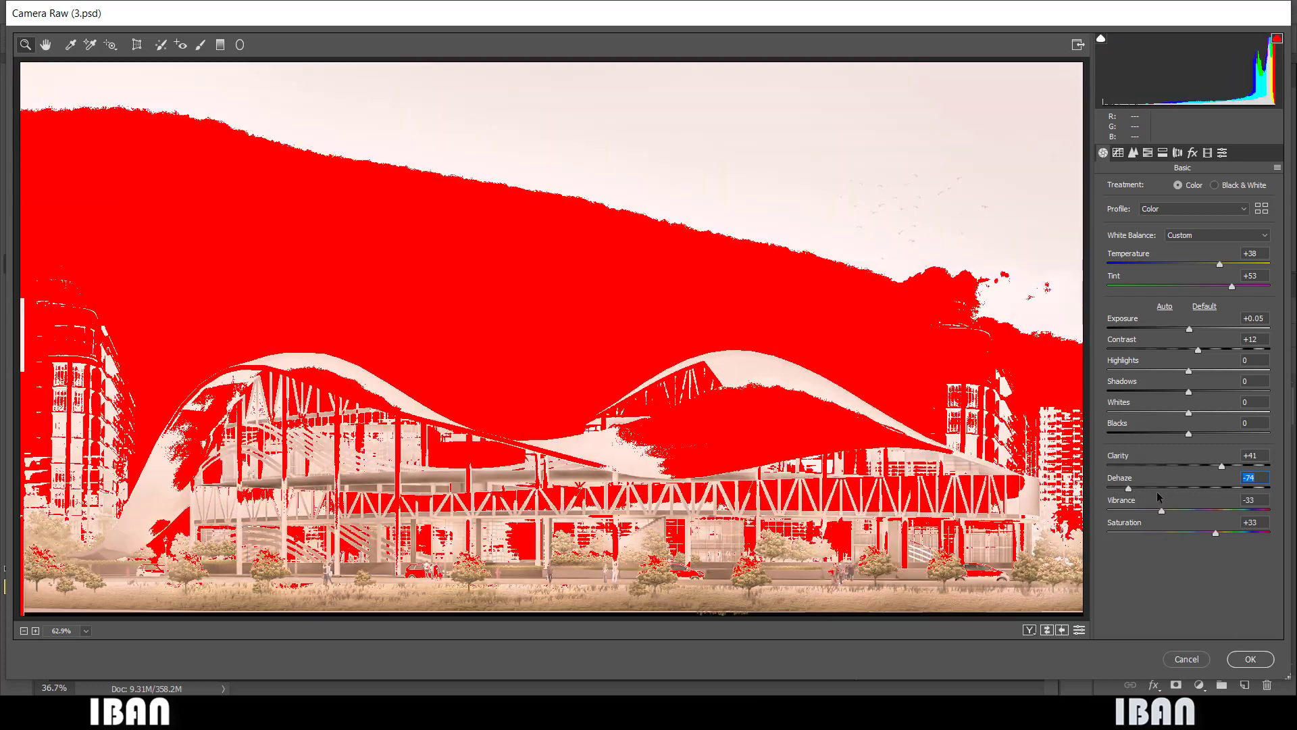
click(1194, 658)
key(ctrl+plus)
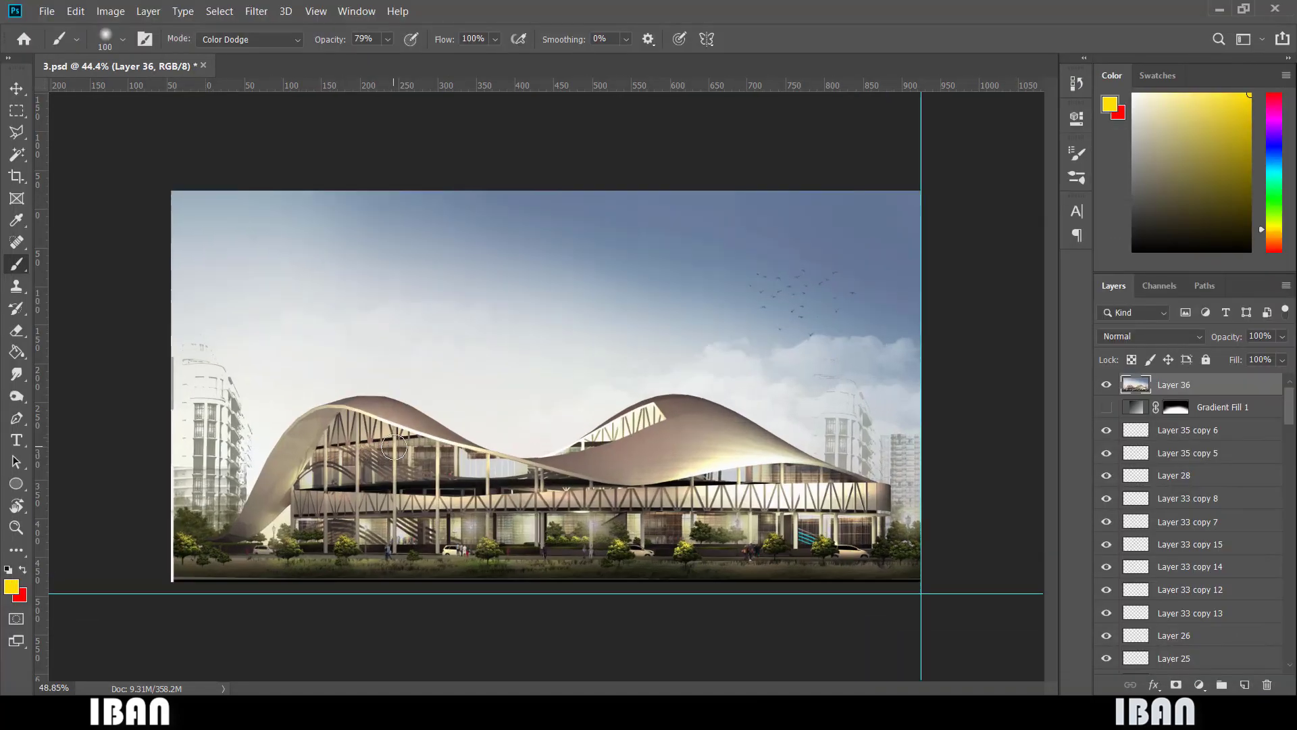